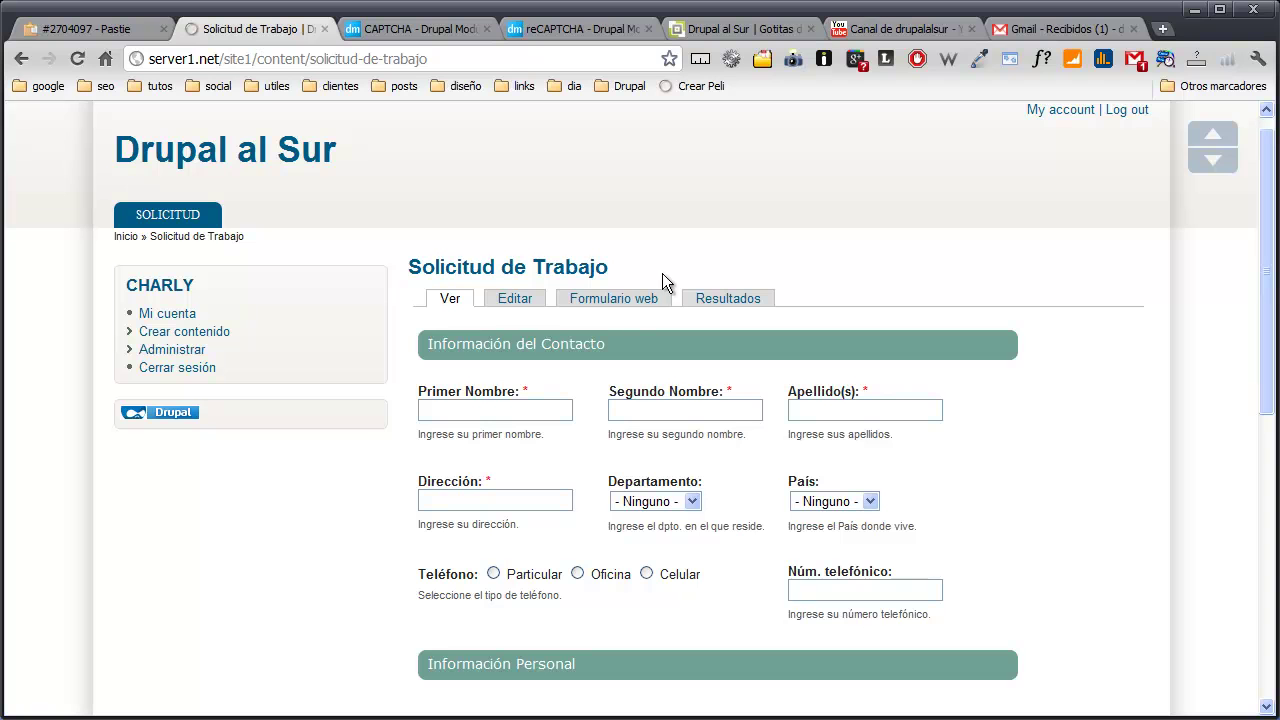
- Open the arrange-fields page of the Solicitud de Trabajo webform, and examine the #markup_element_zannoLfblq_body rule of ink.css in Notepad++
{"action": "left_click", "coordinate": [618, 299]}
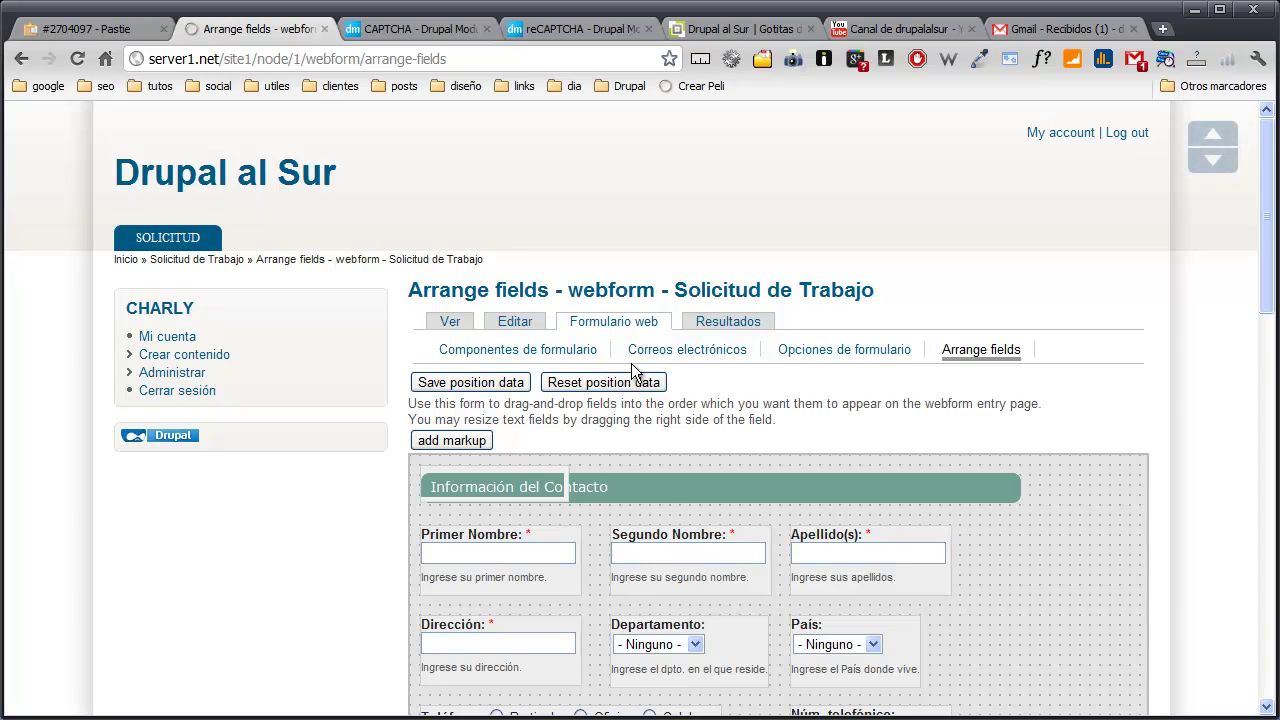
{"action": "scroll", "coordinate": [631, 363], "scroll_direction": "down", "scroll_amount": 1}
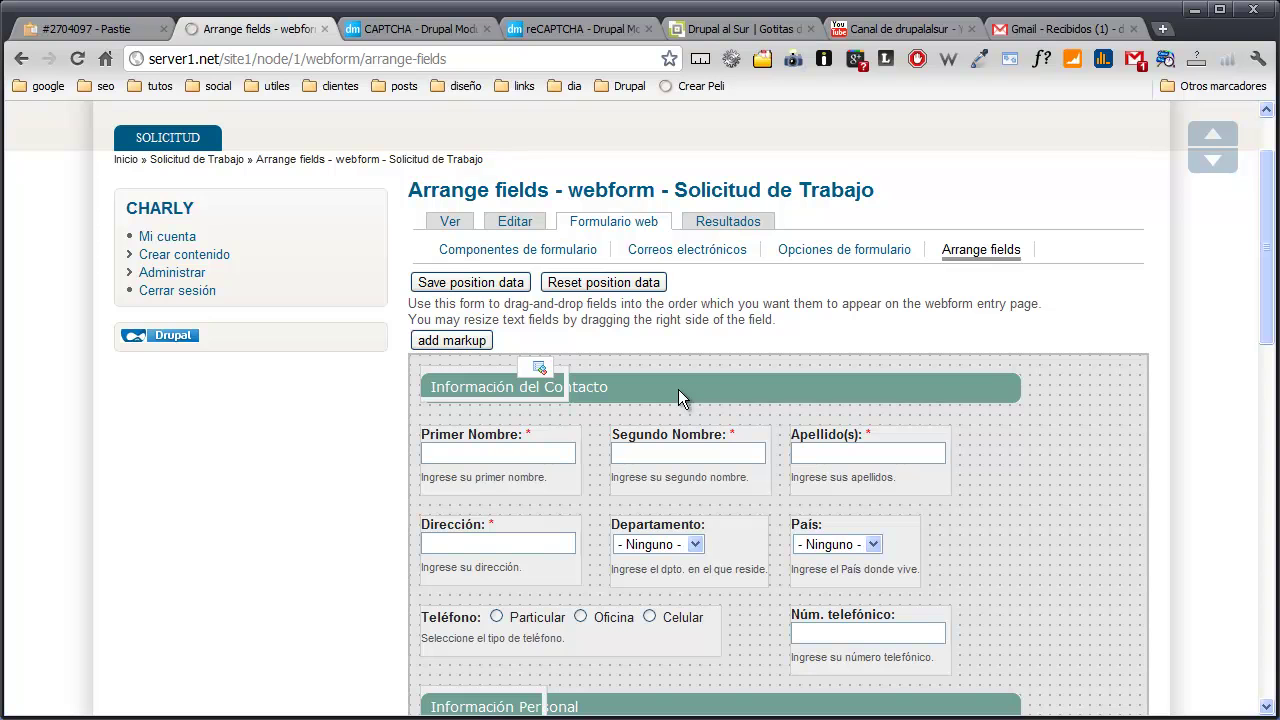
{"action": "key", "text": "alt+Tab"}
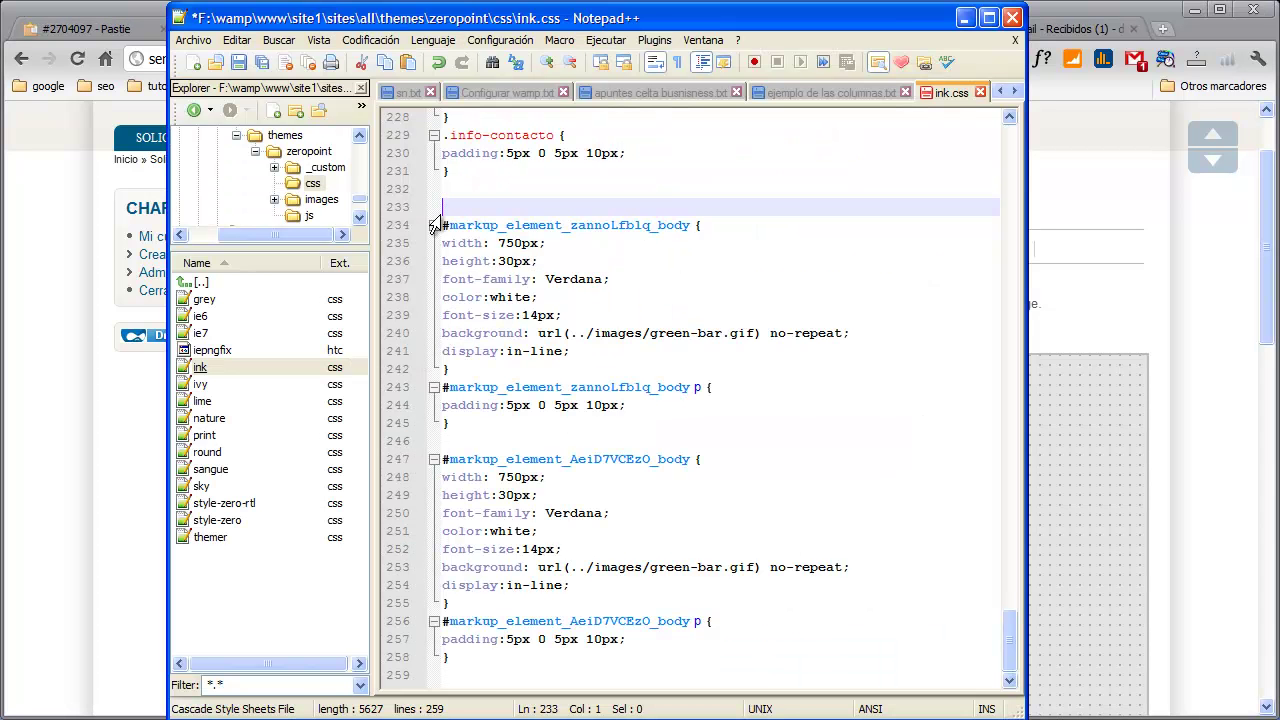
{"action": "left_click_drag", "start_coordinate": [443, 225], "coordinate": [710, 226]}
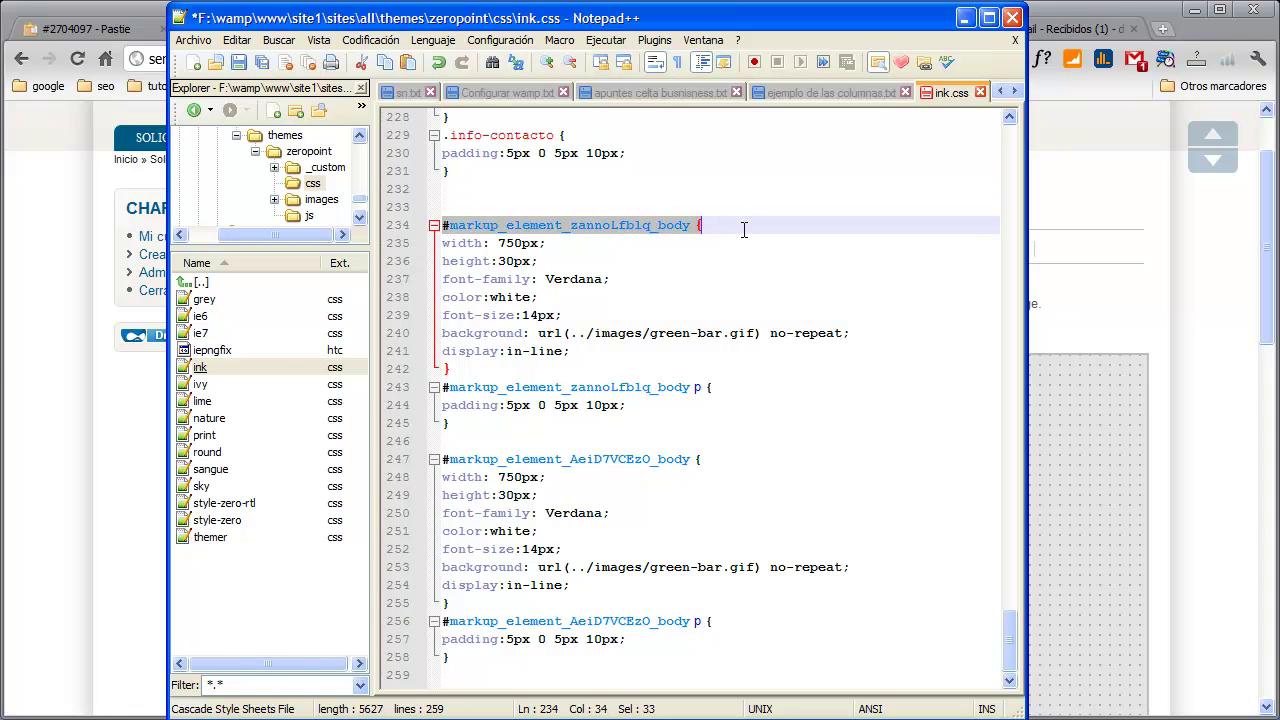
{"action": "left_click", "coordinate": [748, 233]}
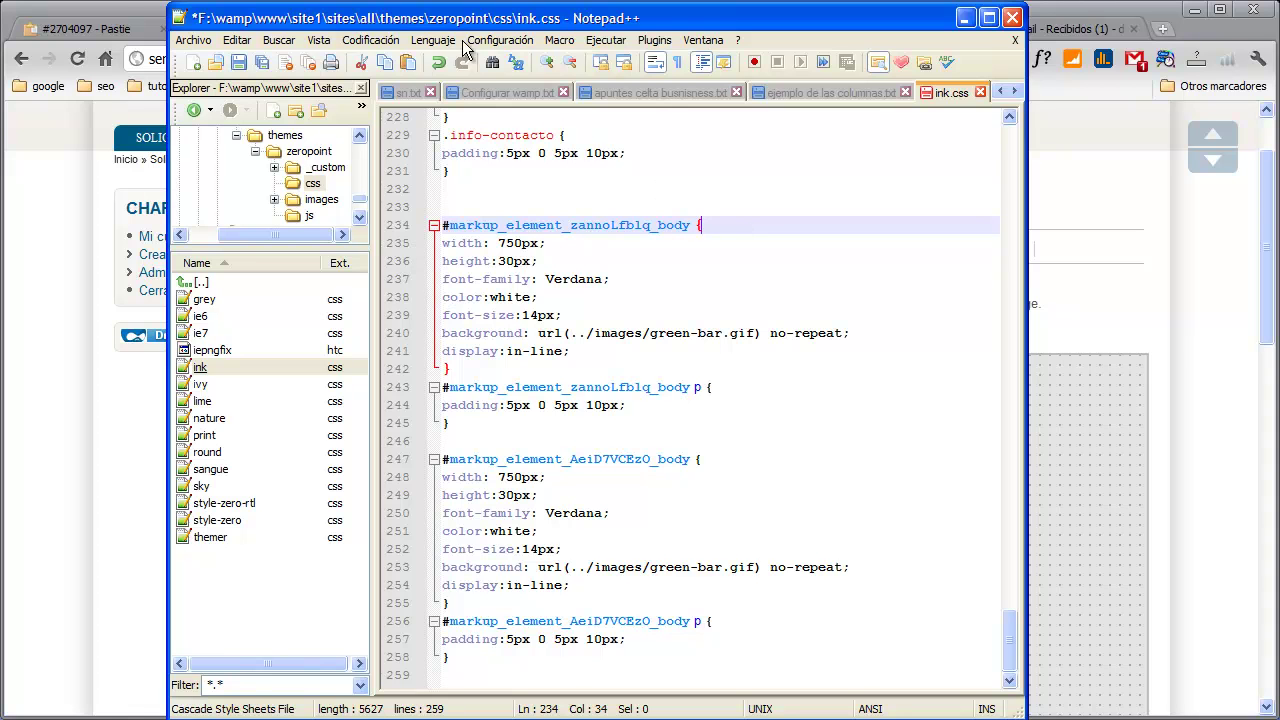
- View the Pastie snippet, and in ink.css insert "/*" on line 233 to comment out the #markup_element rules below it
{"action": "left_click", "coordinate": [114, 28]}
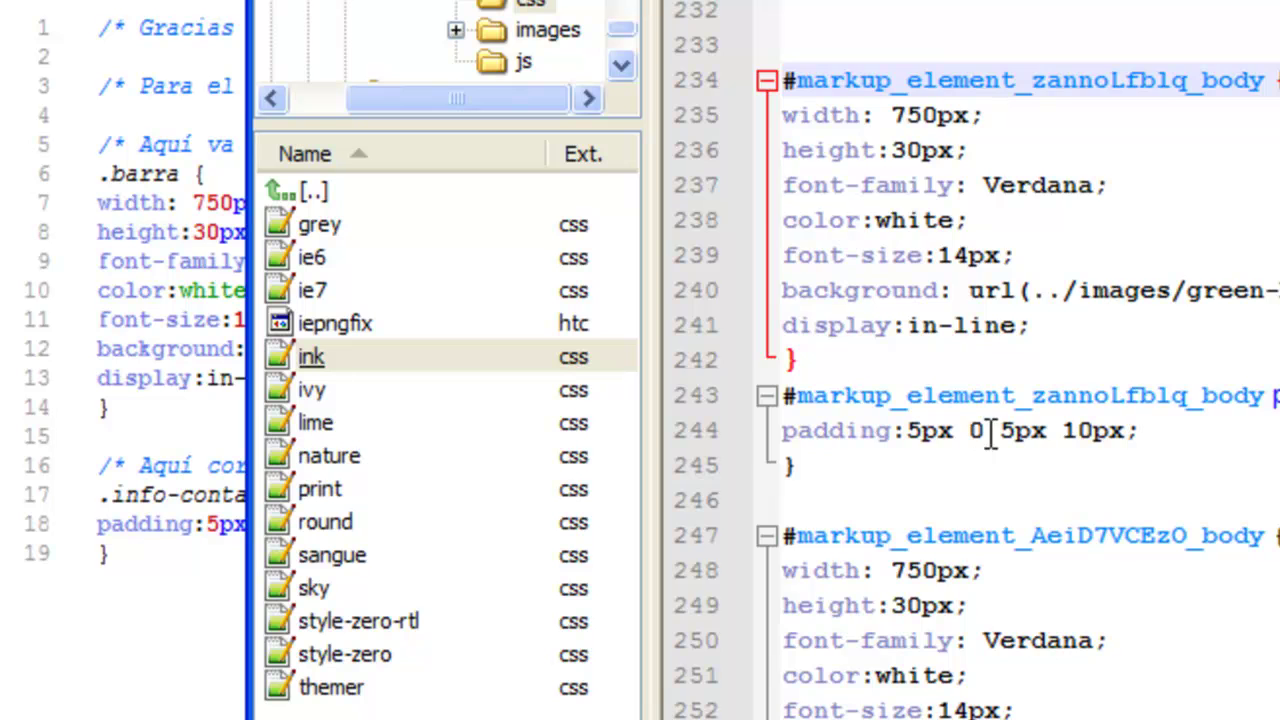
{"action": "scroll", "coordinate": [1000, 445], "scroll_direction": "up", "scroll_amount": 6}
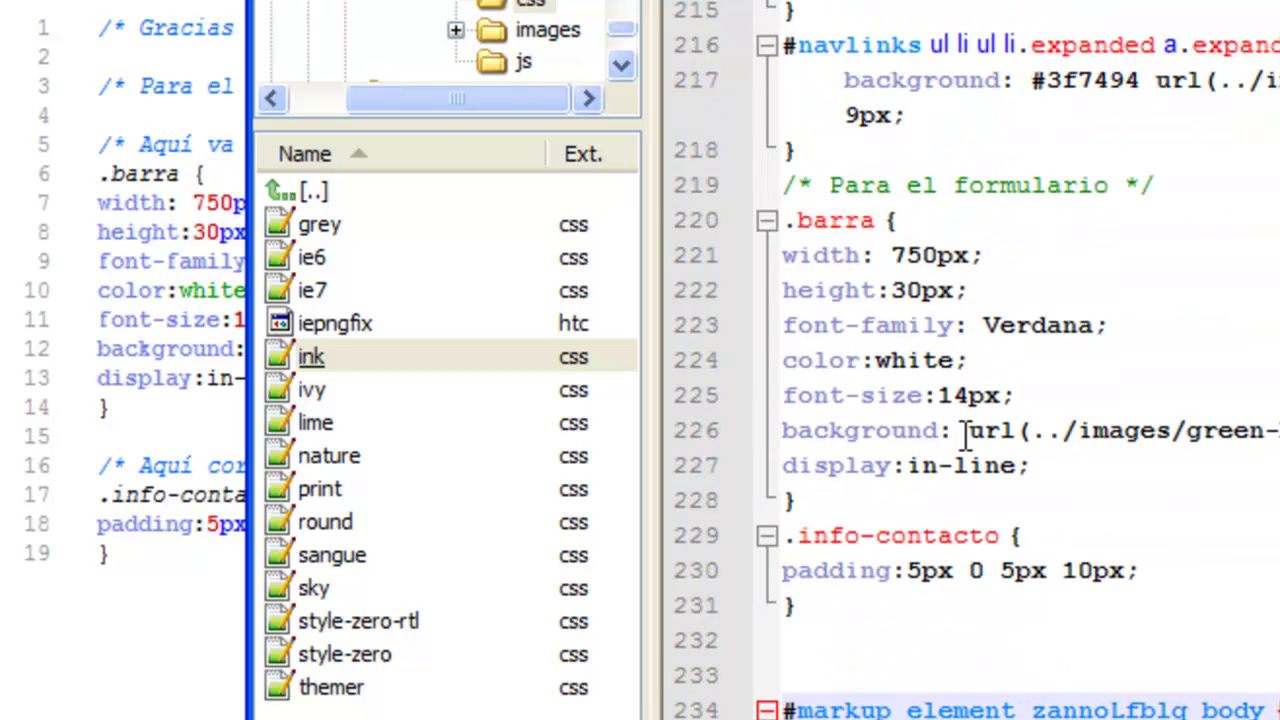
{"action": "left_click", "coordinate": [795, 675]}
{"action": "type", "text": "/*"}
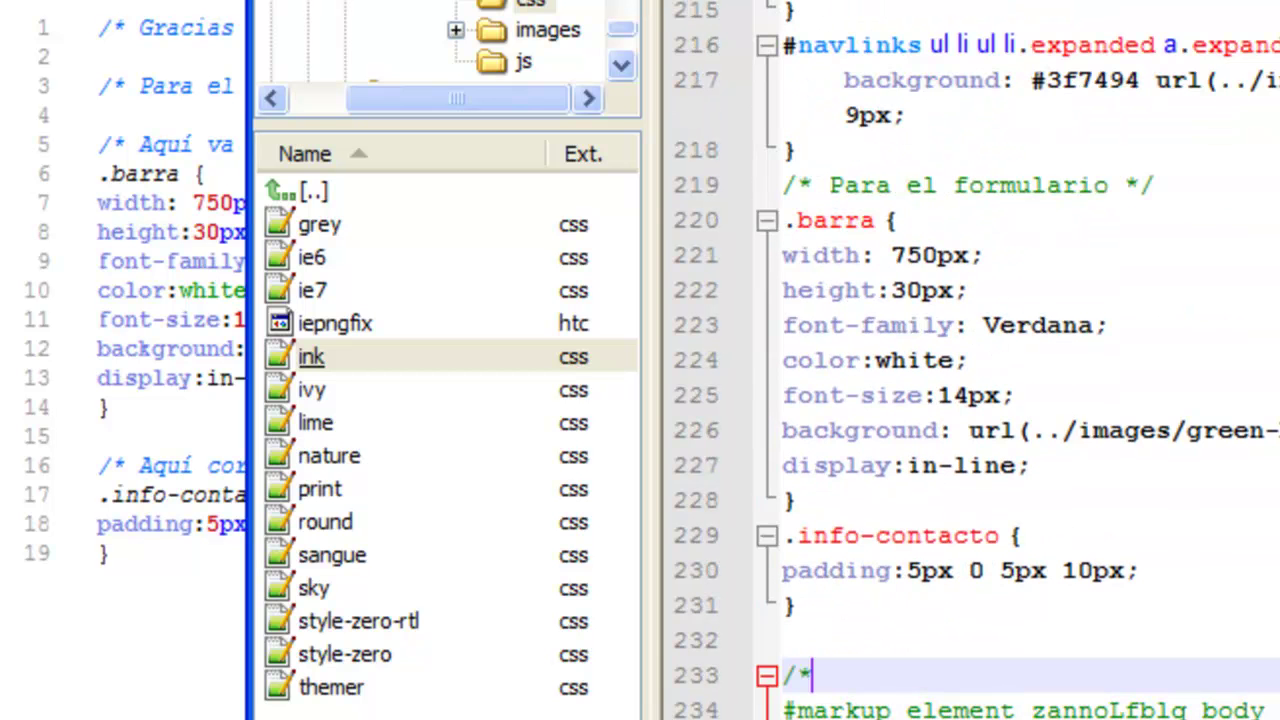
{"action": "scroll", "coordinate": [1000, 445], "scroll_direction": "down", "scroll_amount": 6}
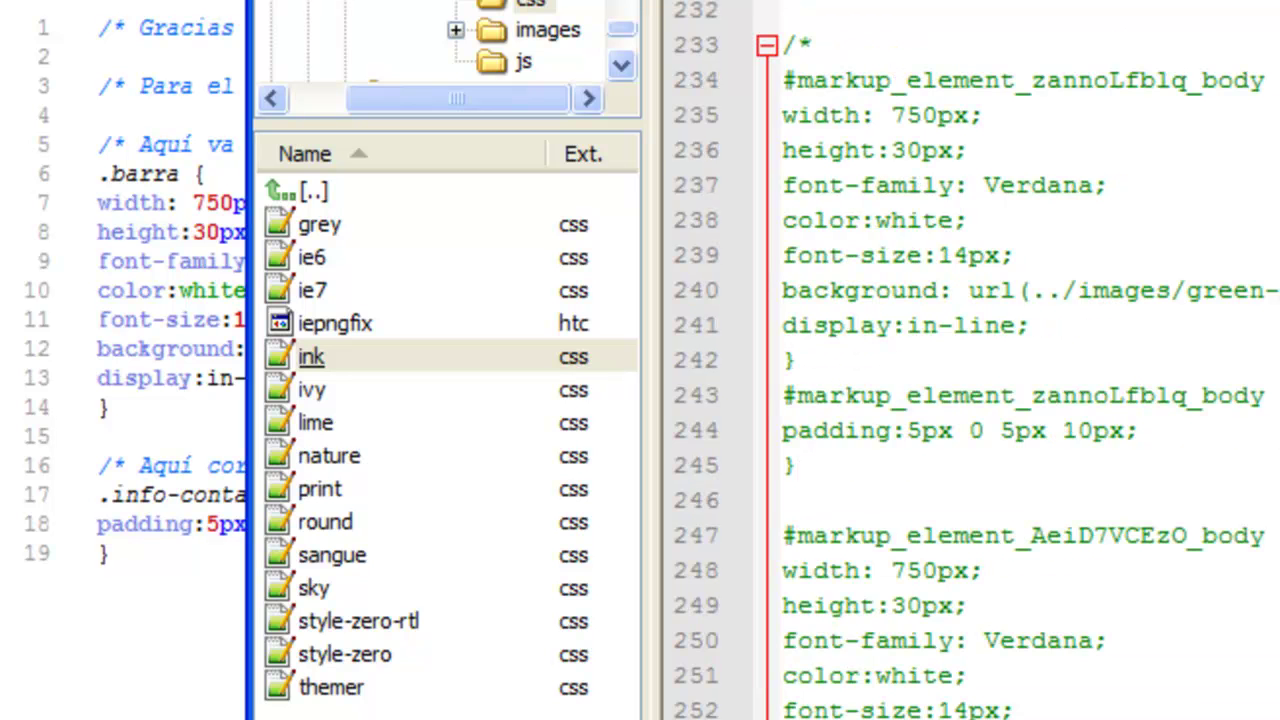
- Examine the .barra and .info-contacto rules under the "Para el formulario" comment in ink.css
{"action": "scroll", "coordinate": [803, 394], "scroll_direction": "up", "scroll_amount": 6}
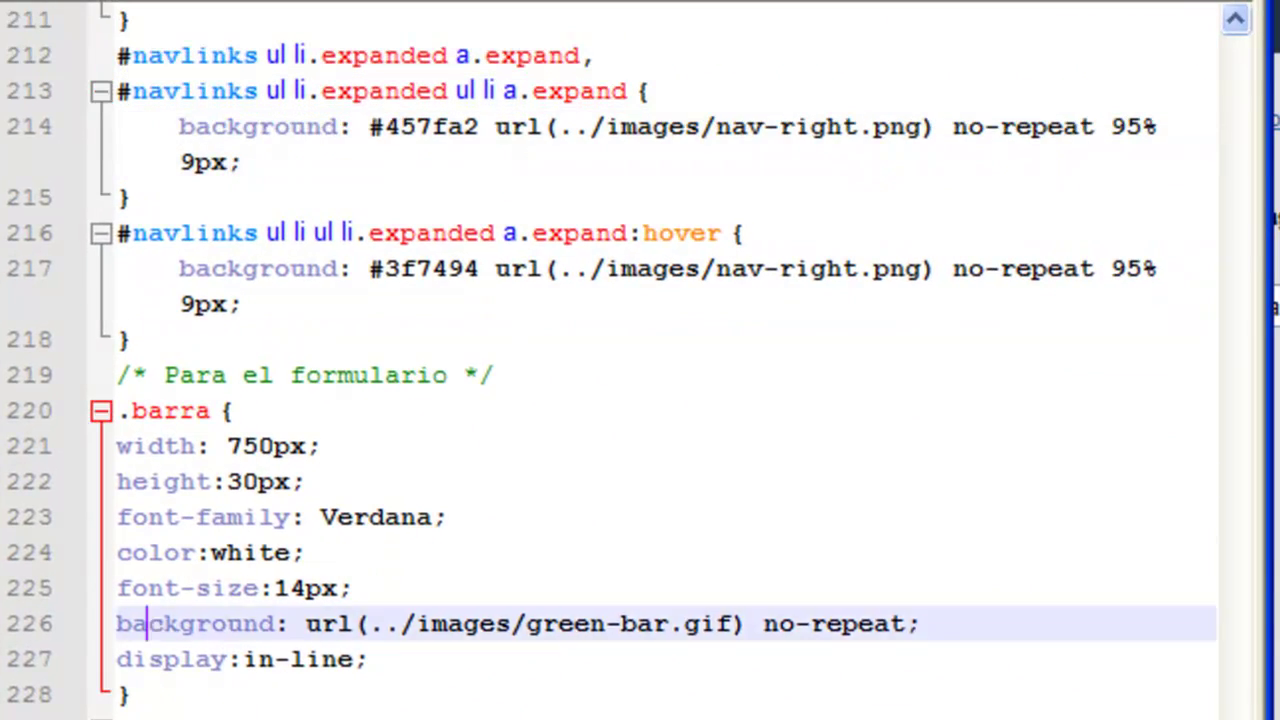
{"action": "scroll", "coordinate": [582, 357], "scroll_direction": "down", "scroll_amount": 3}
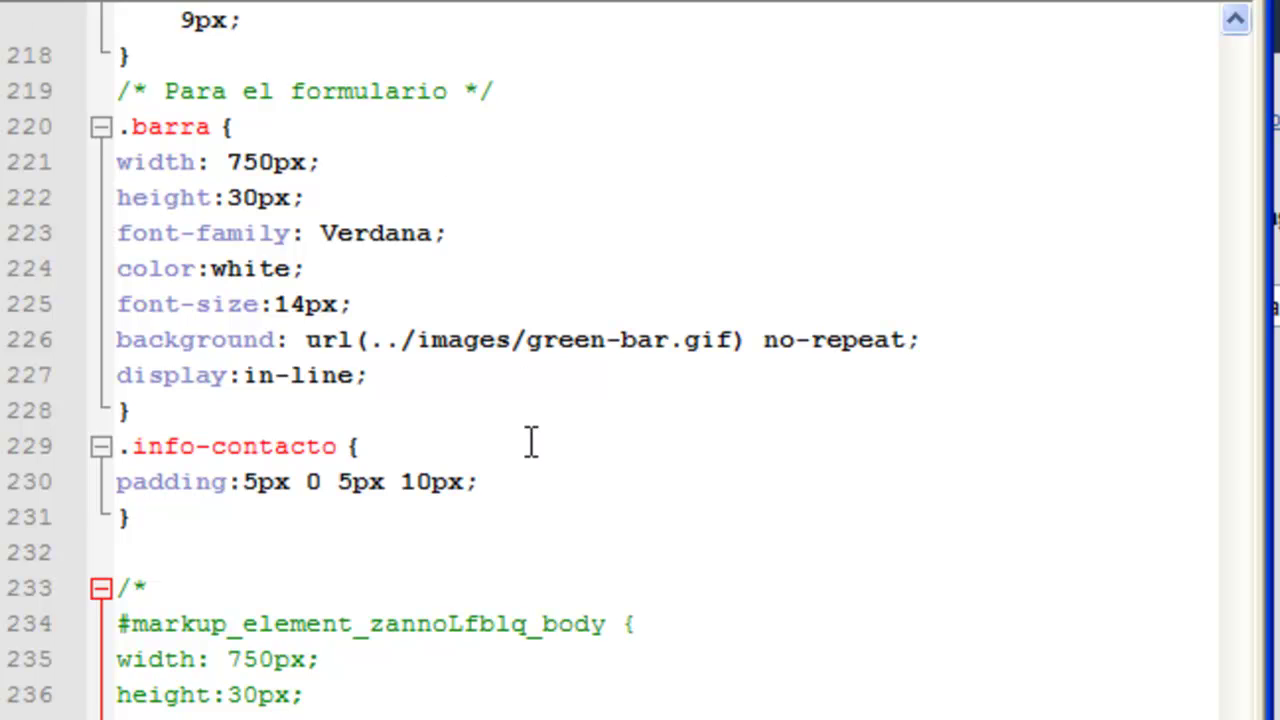
{"action": "left_click_drag", "start_coordinate": [477, 520], "coordinate": [106, 71]}
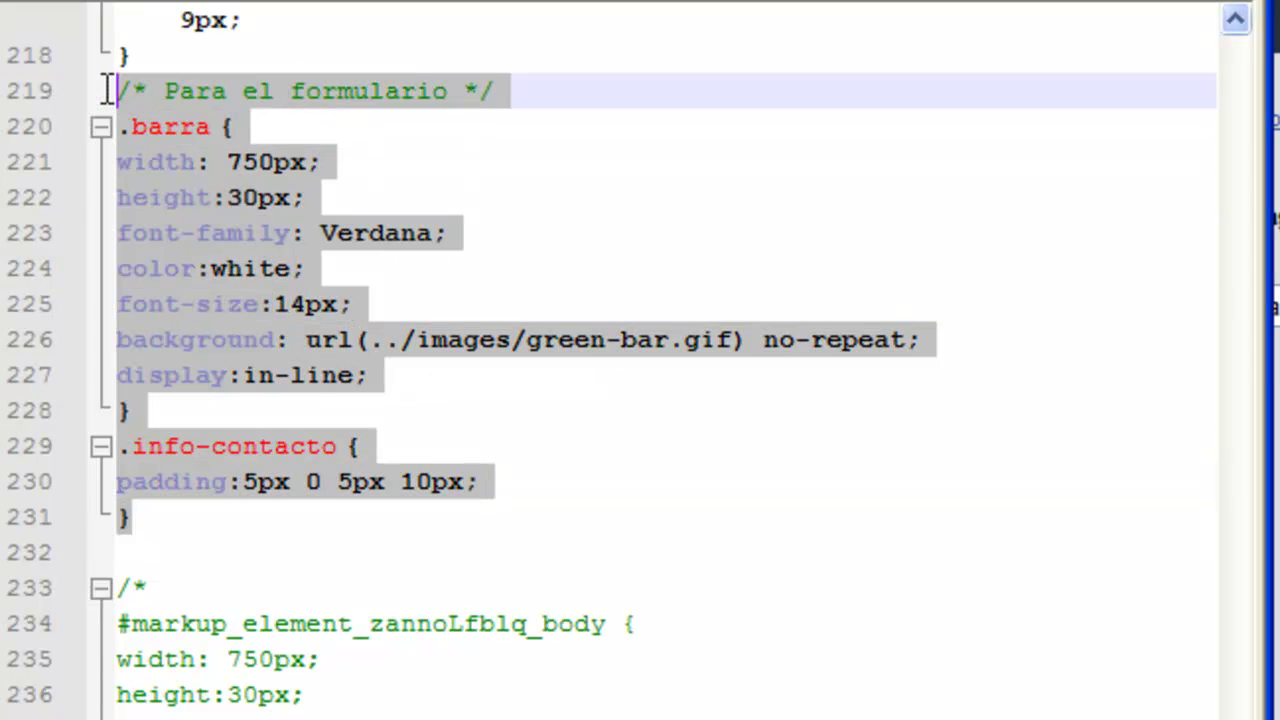
{"action": "left_click", "coordinate": [277, 516]}
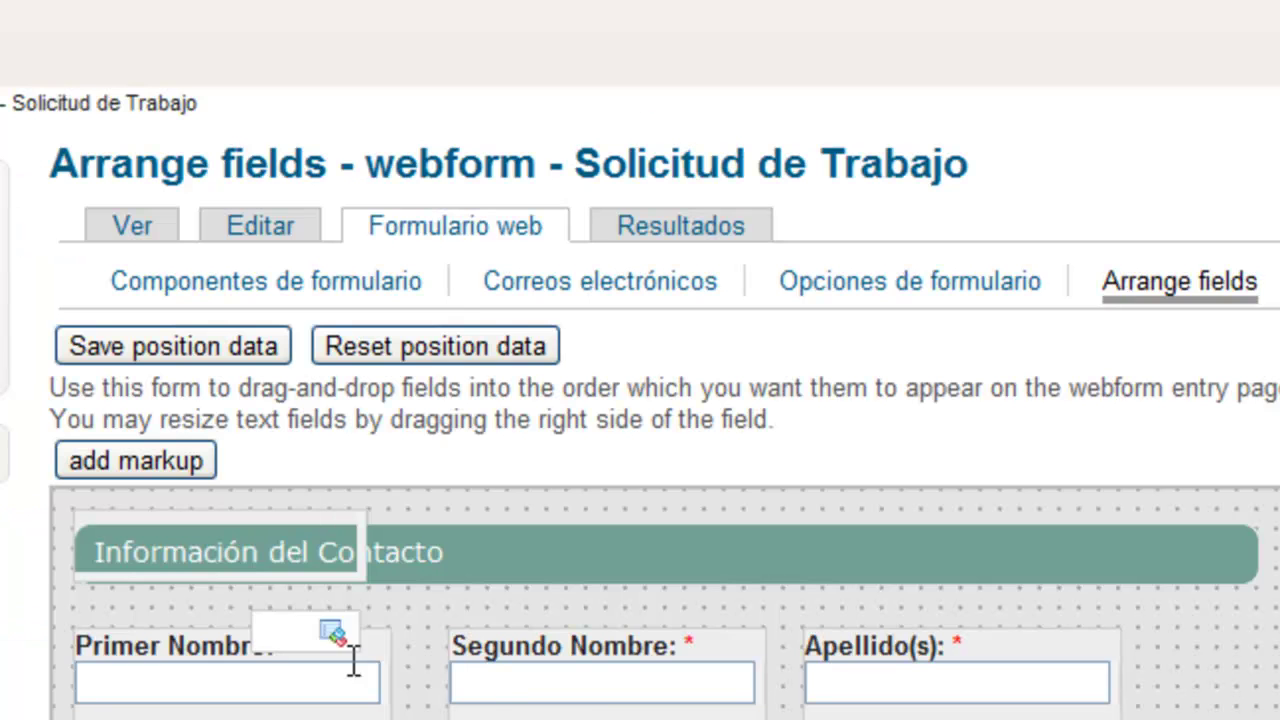
- Open the form's Ver page in a new browser tab and compare its Información del Contacto heading with the .info-contacto rule
{"action": "right_click", "coordinate": [141, 229]}
{"action": "left_click", "coordinate": [198, 252]}
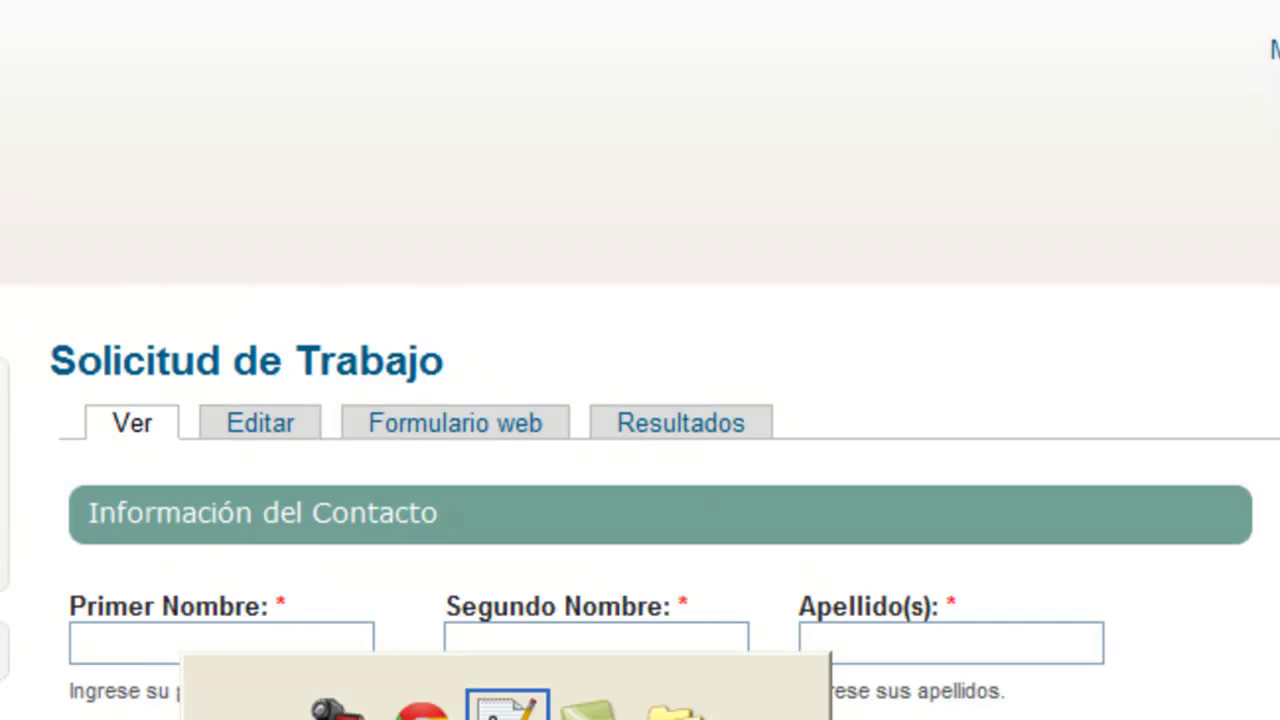
{"action": "left_click", "coordinate": [500, 705]}
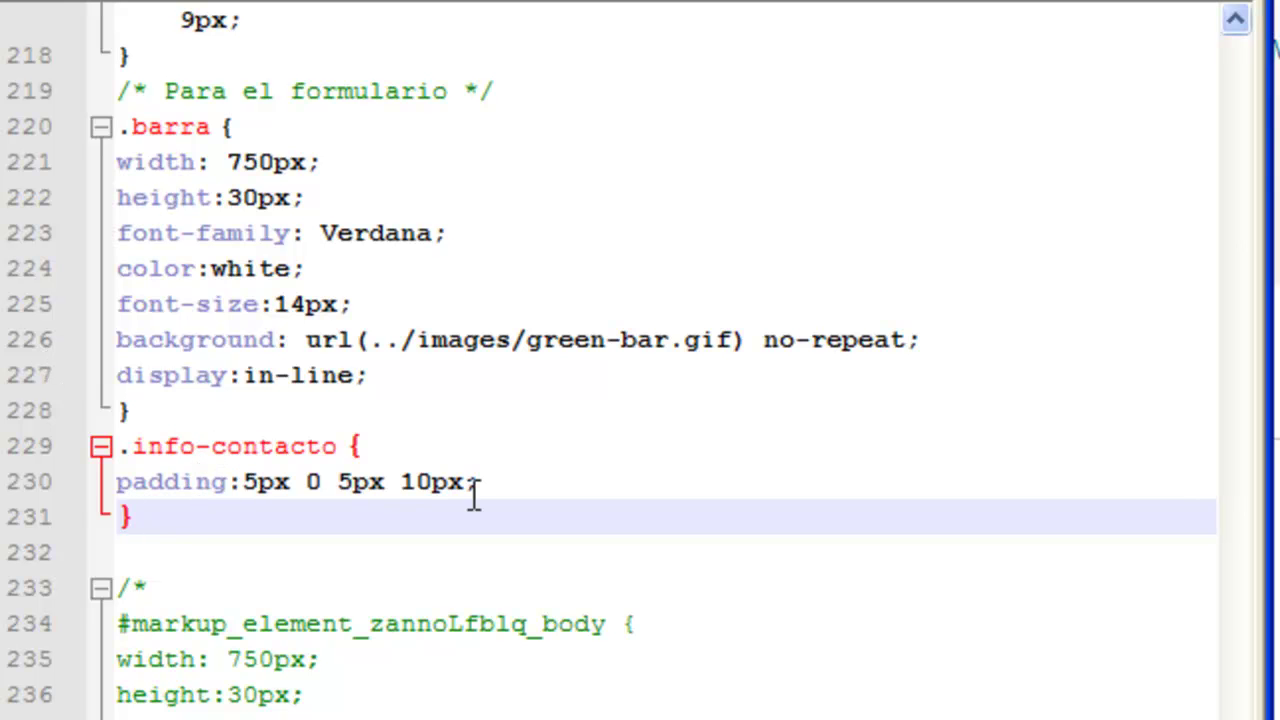
{"action": "key", "text": "alt+Tab"}
{"action": "left_click_drag", "start_coordinate": [440, 512], "coordinate": [88, 512]}
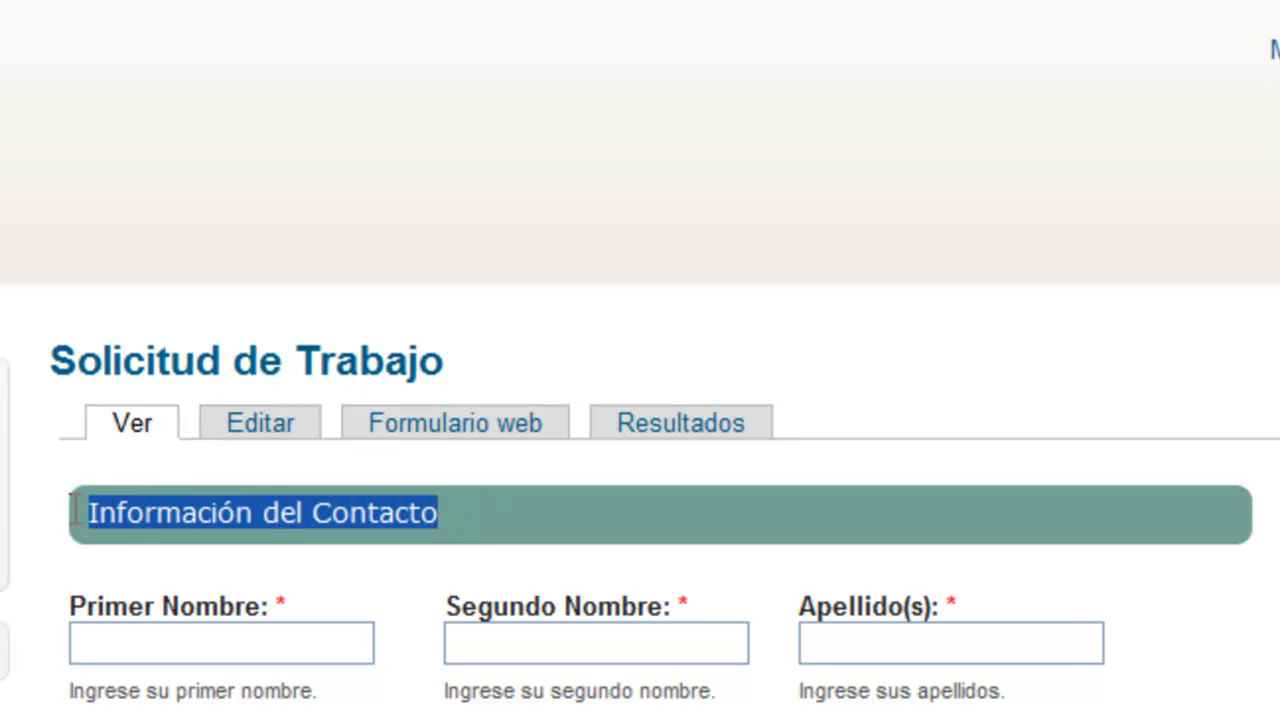
{"action": "left_click", "coordinate": [482, 507]}
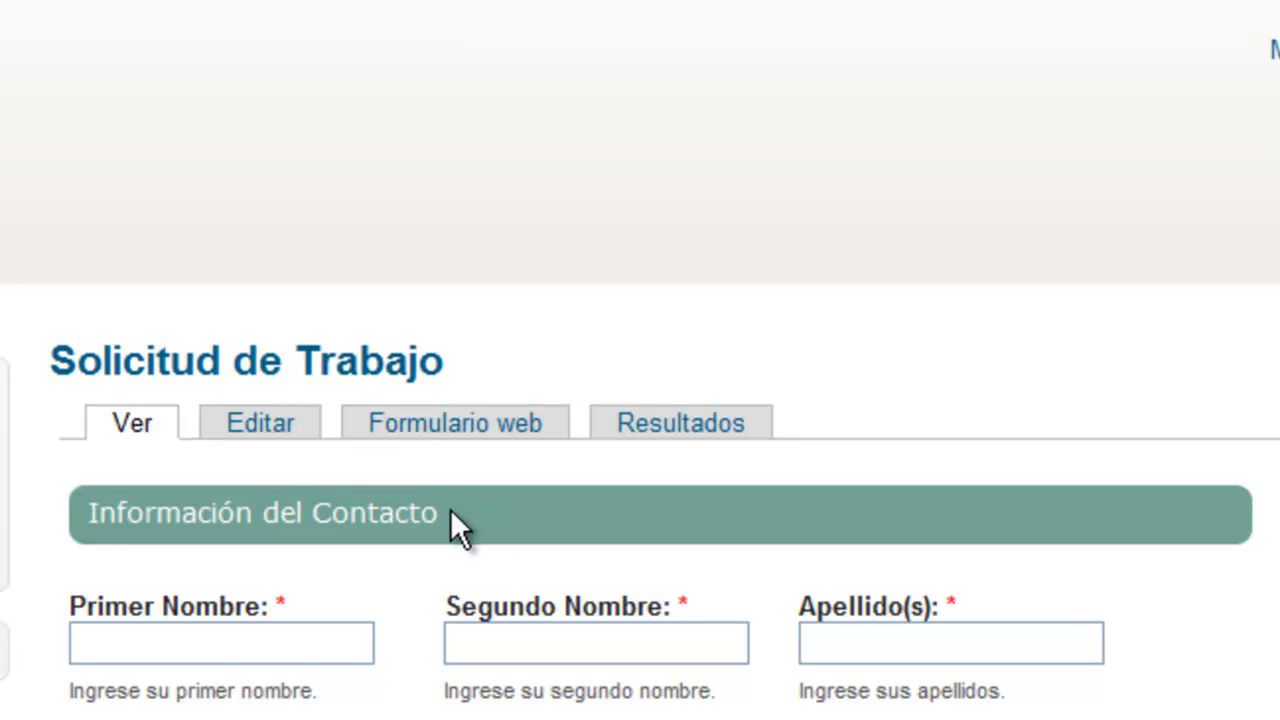
{"action": "key", "text": "alt+Tab"}
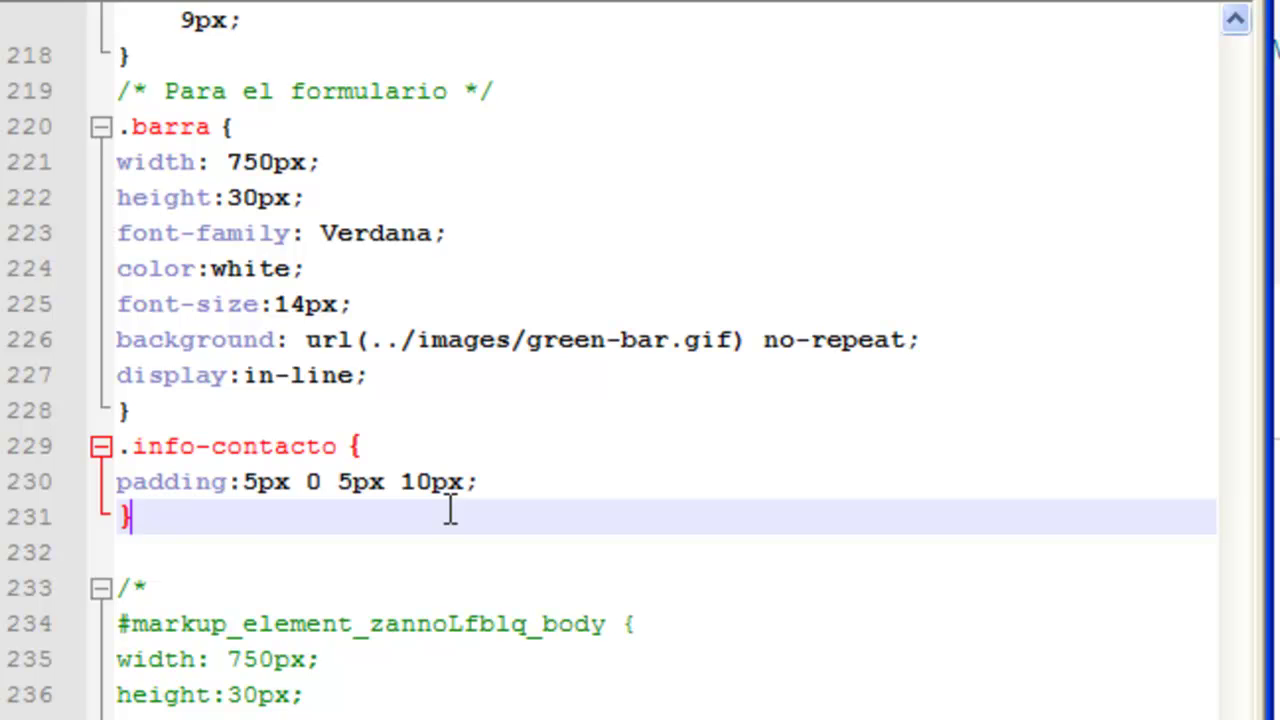
{"action": "key", "text": "alt+Tab"}
{"action": "scroll", "coordinate": [450, 508], "scroll_direction": "down", "scroll_amount": 4}
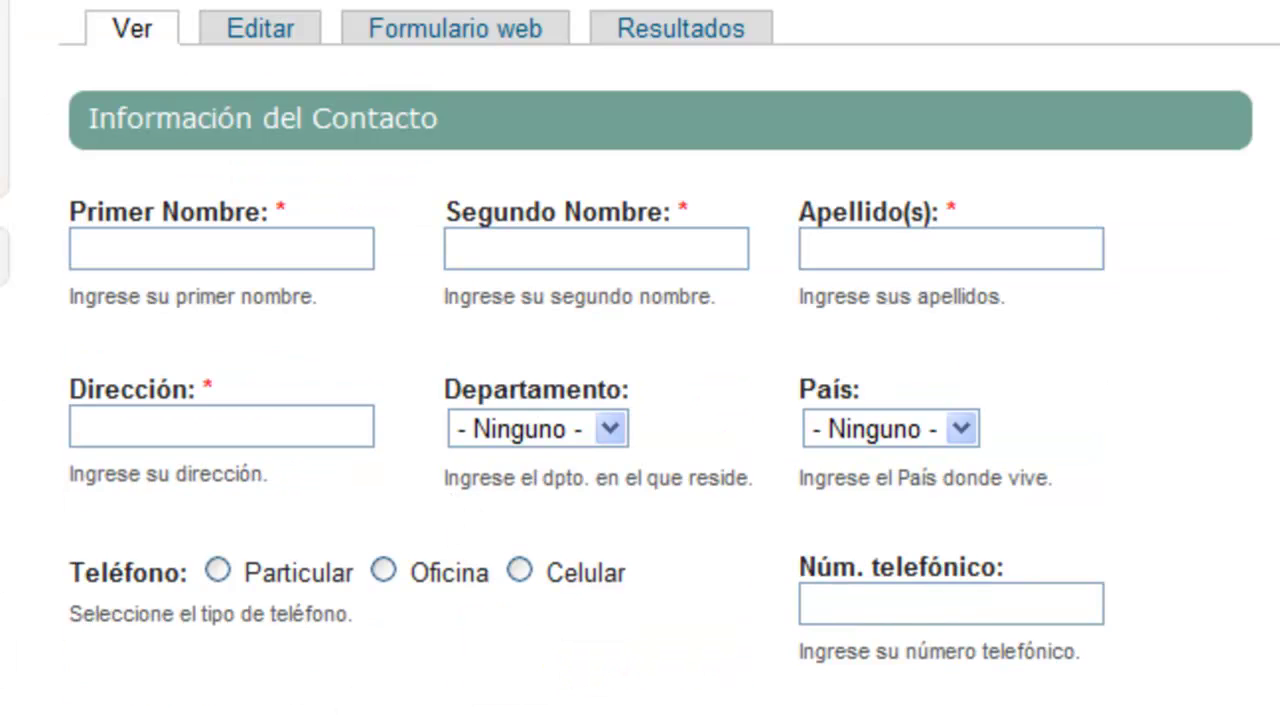
- Compare the commented-out #markup_element rules in ink.css with the .barra and .info-contacto rules and the Pastie snippet
{"action": "key", "text": "alt+Tab"}
{"action": "scroll", "coordinate": [394, 600], "scroll_direction": "down", "scroll_amount": 3}
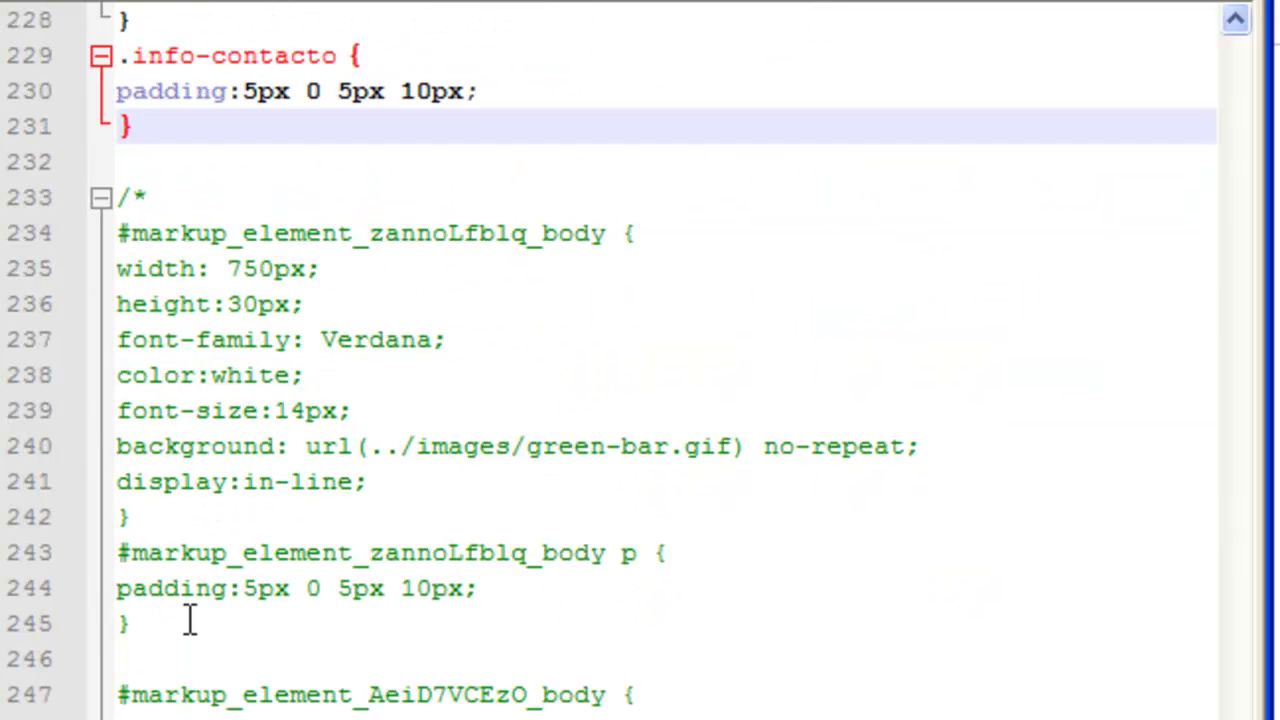
{"action": "left_click_drag", "start_coordinate": [190, 622], "coordinate": [640, 695]}
{"action": "left_click", "coordinate": [392, 693]}
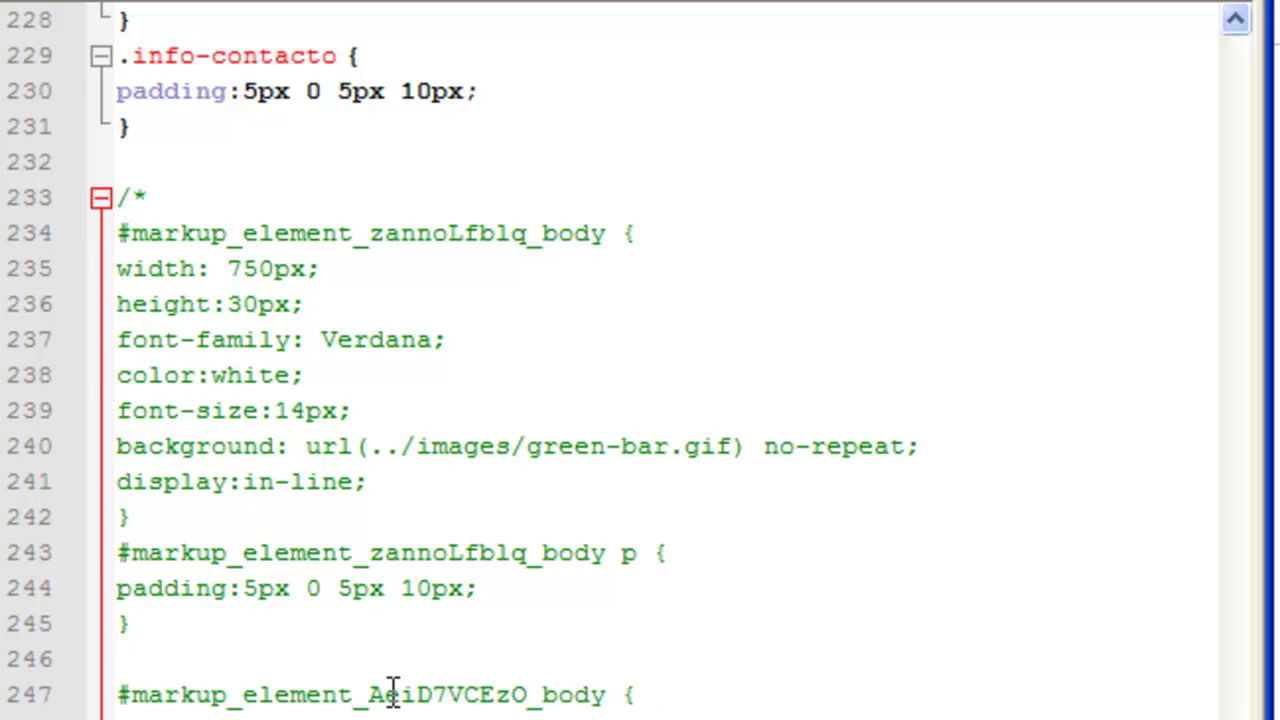
{"action": "scroll", "coordinate": [392, 693], "scroll_direction": "up", "scroll_amount": 7}
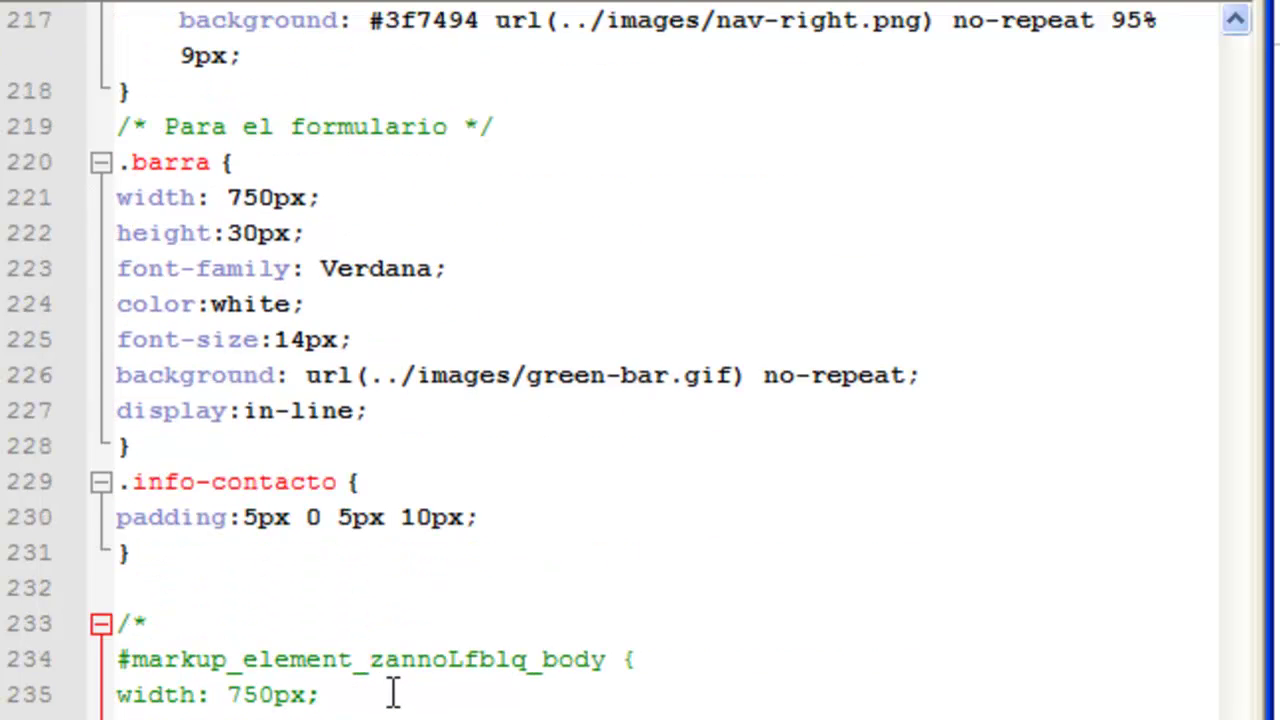
{"action": "scroll", "coordinate": [392, 693], "scroll_direction": "down", "scroll_amount": 2}
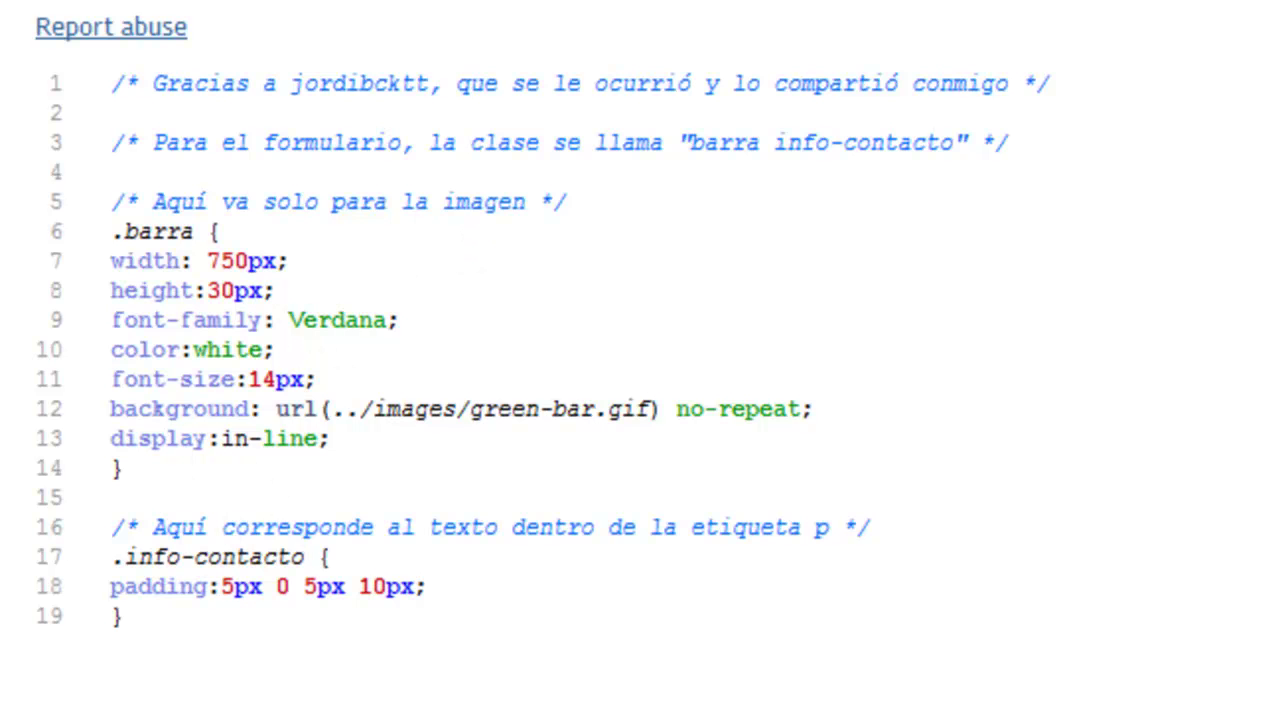
{"action": "key", "text": "alt+Tab"}
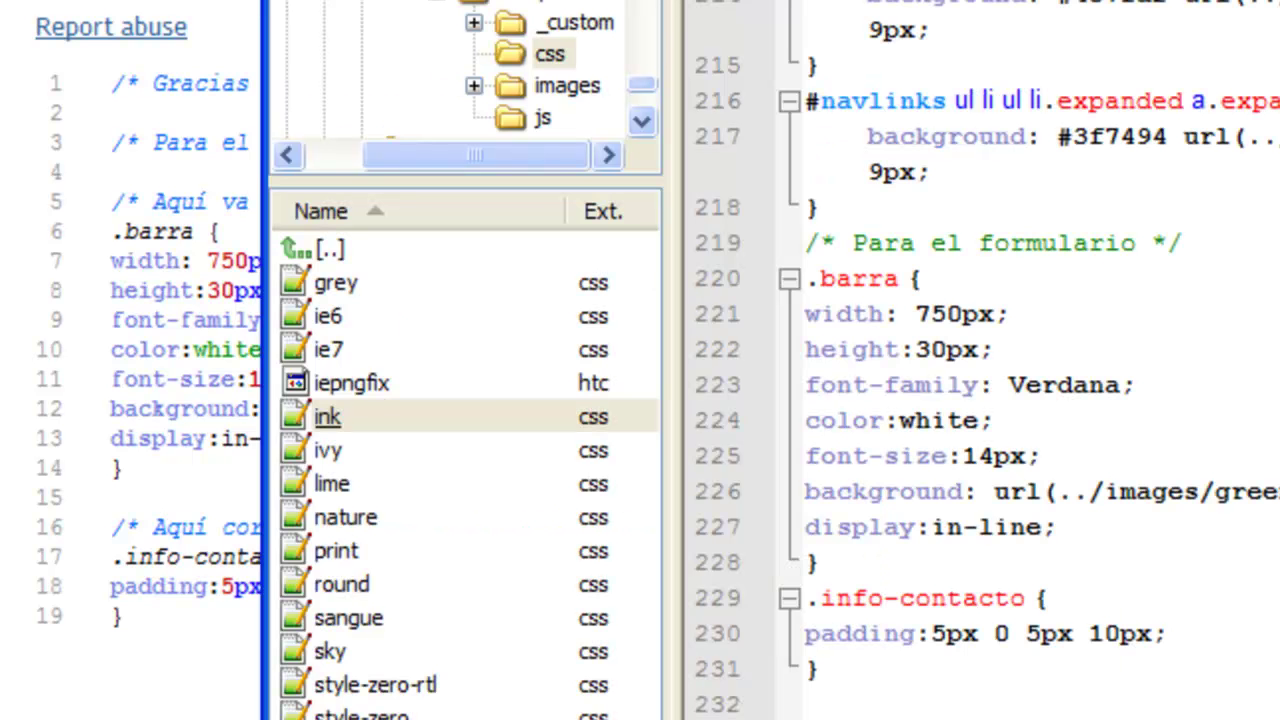
{"action": "scroll", "coordinate": [886, 255], "scroll_direction": "up", "scroll_amount": 1}
{"action": "scroll", "coordinate": [897, 255], "scroll_direction": "down", "scroll_amount": 2}
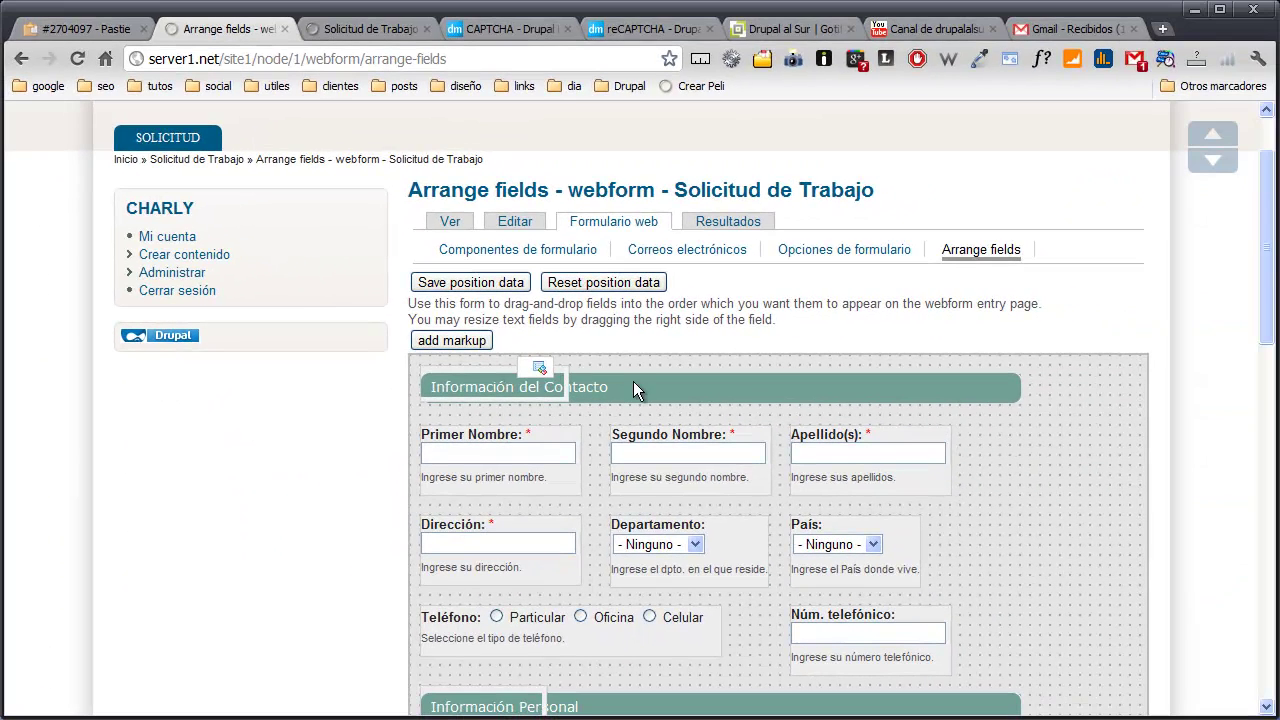
- Check the HTML body of the Información del Contacto and Información Personal markups without changing them, and save the form's position data
{"action": "left_click", "coordinate": [540, 371]}
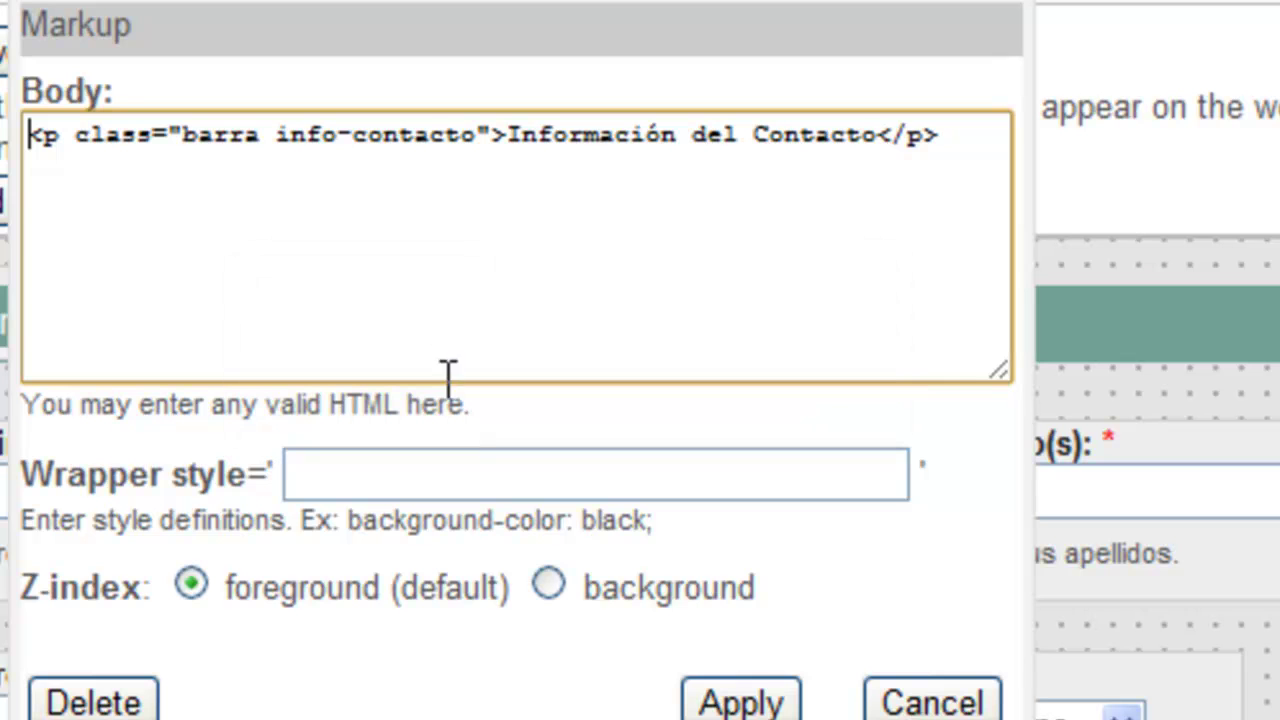
{"action": "left_click", "coordinate": [870, 706]}
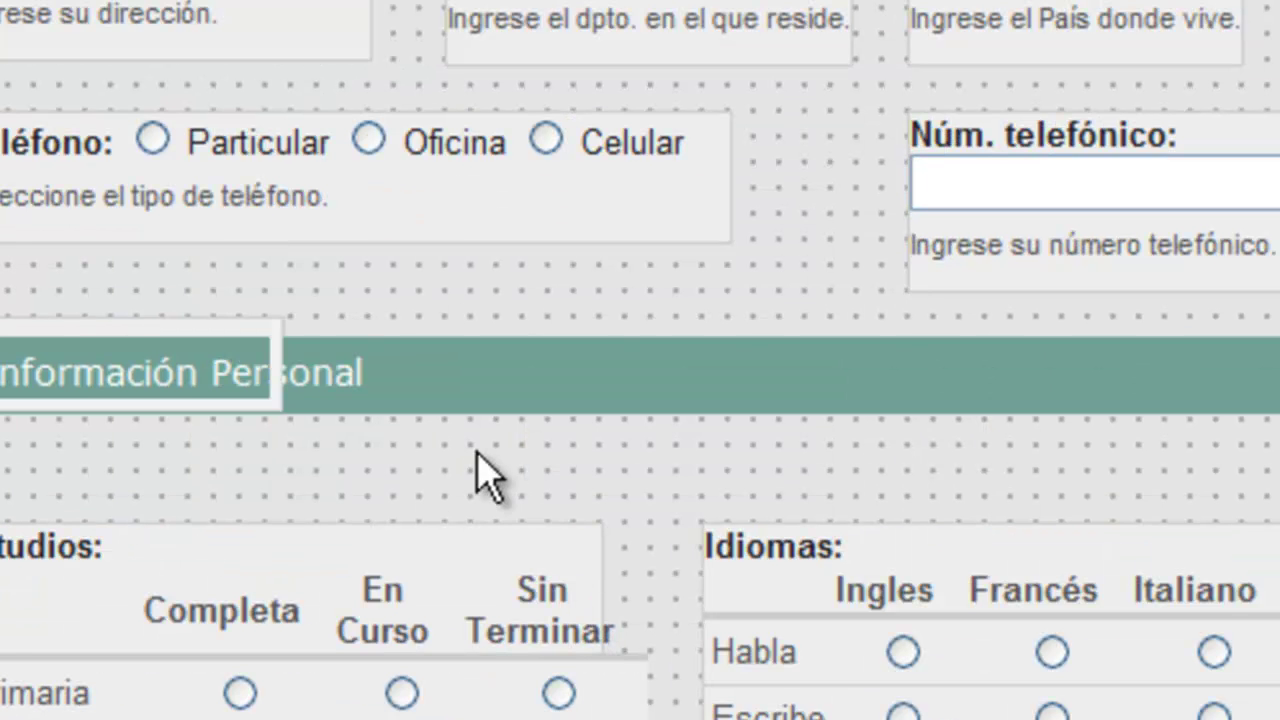
{"action": "mouse_move", "coordinate": [236, 352]}
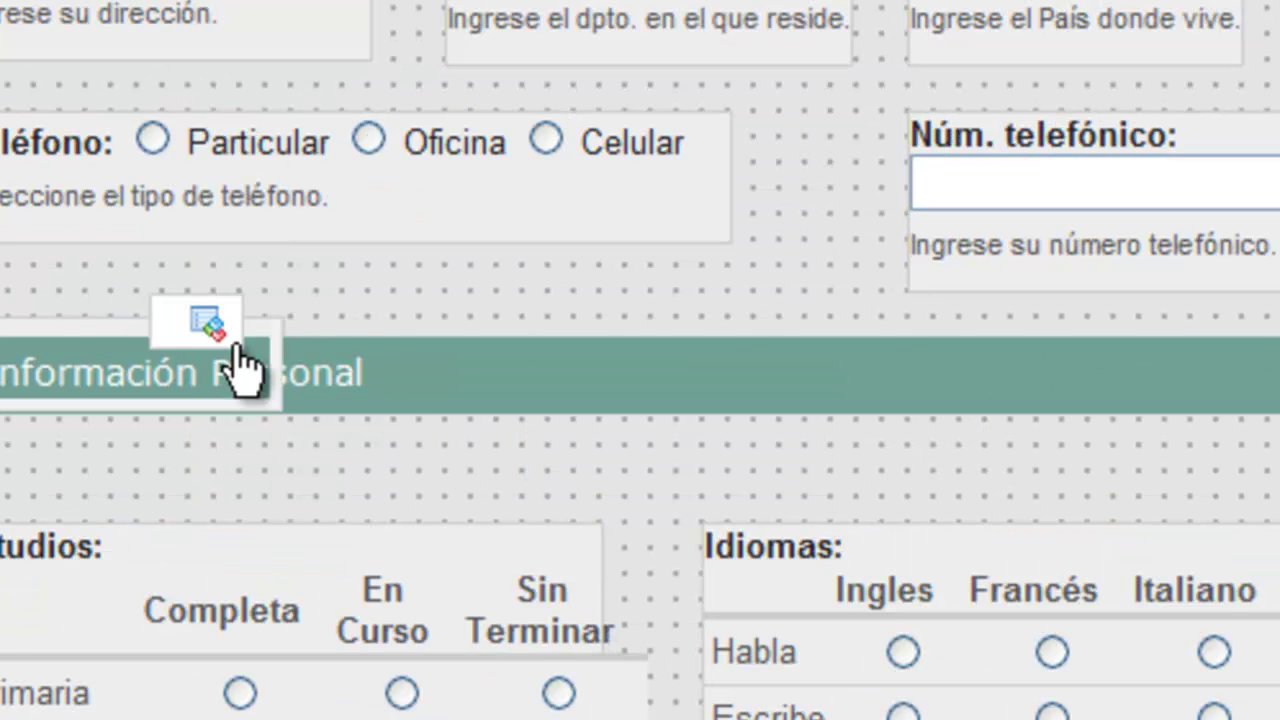
{"action": "left_click", "coordinate": [205, 322]}
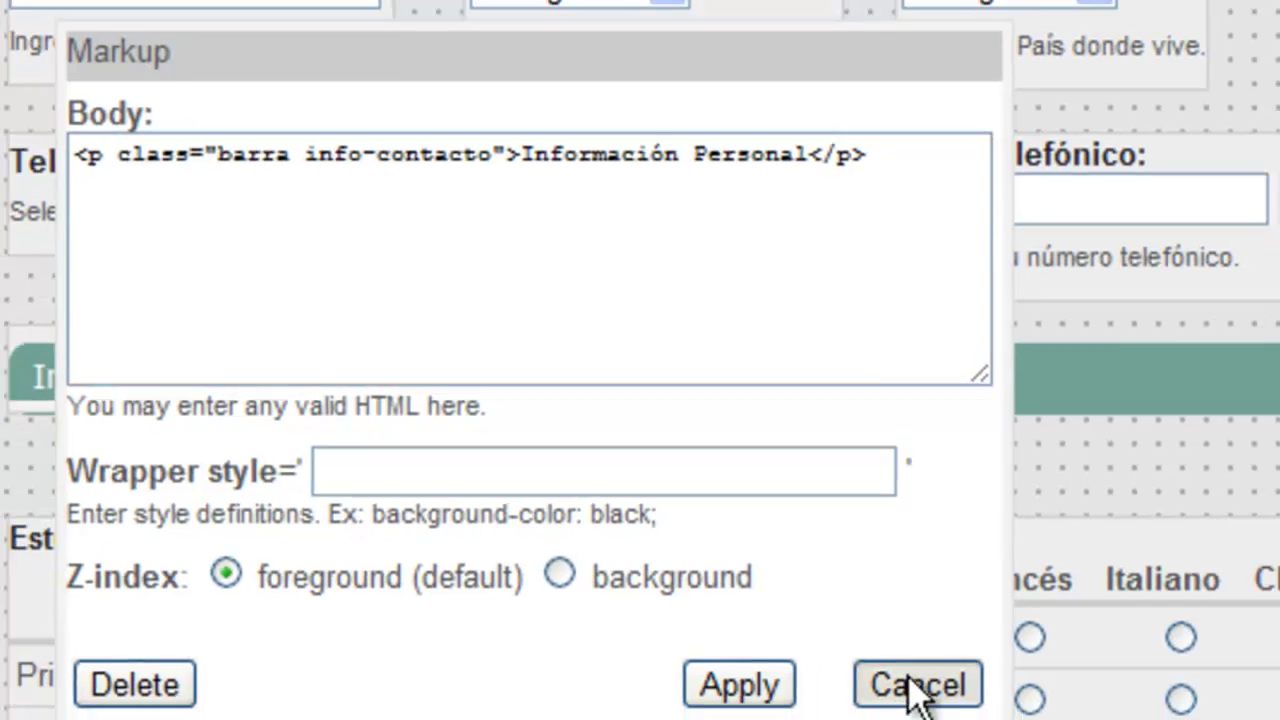
{"action": "left_click", "coordinate": [928, 702]}
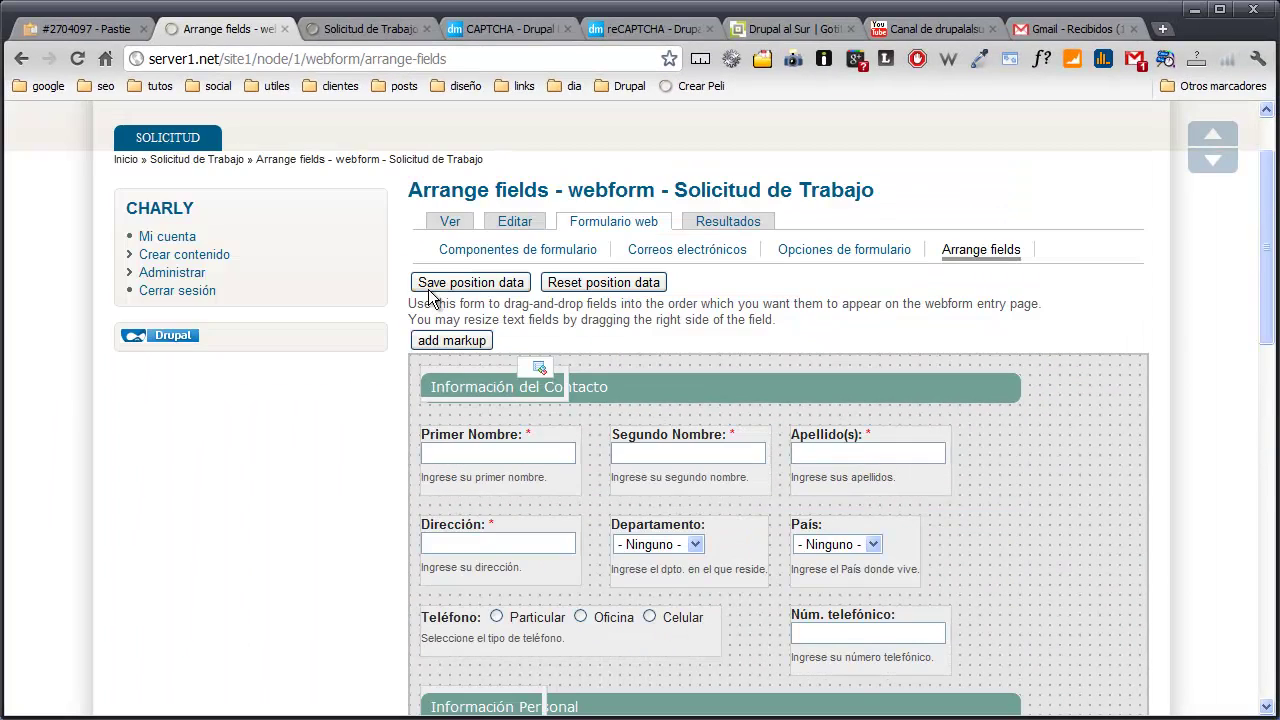
{"action": "left_click", "coordinate": [430, 286]}
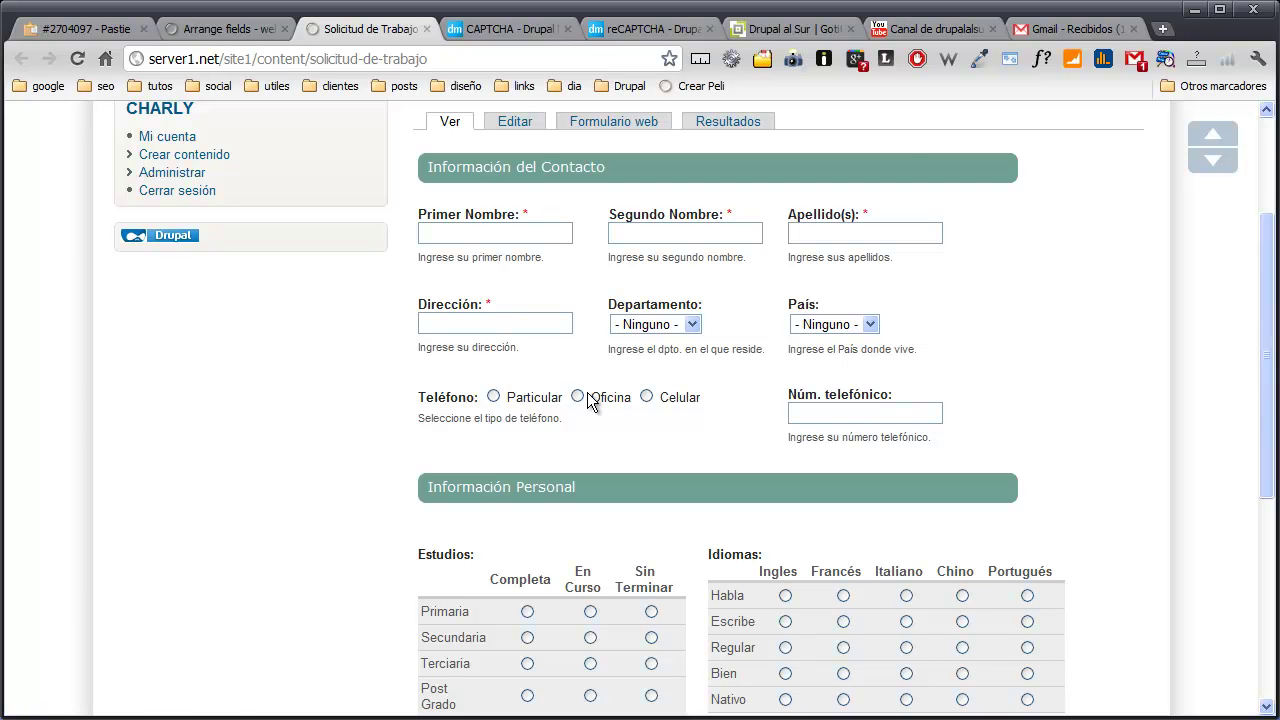
- View the CAPTCHA module's page on Drupal Modules and find its Downloads section
{"action": "left_click", "coordinate": [490, 29]}
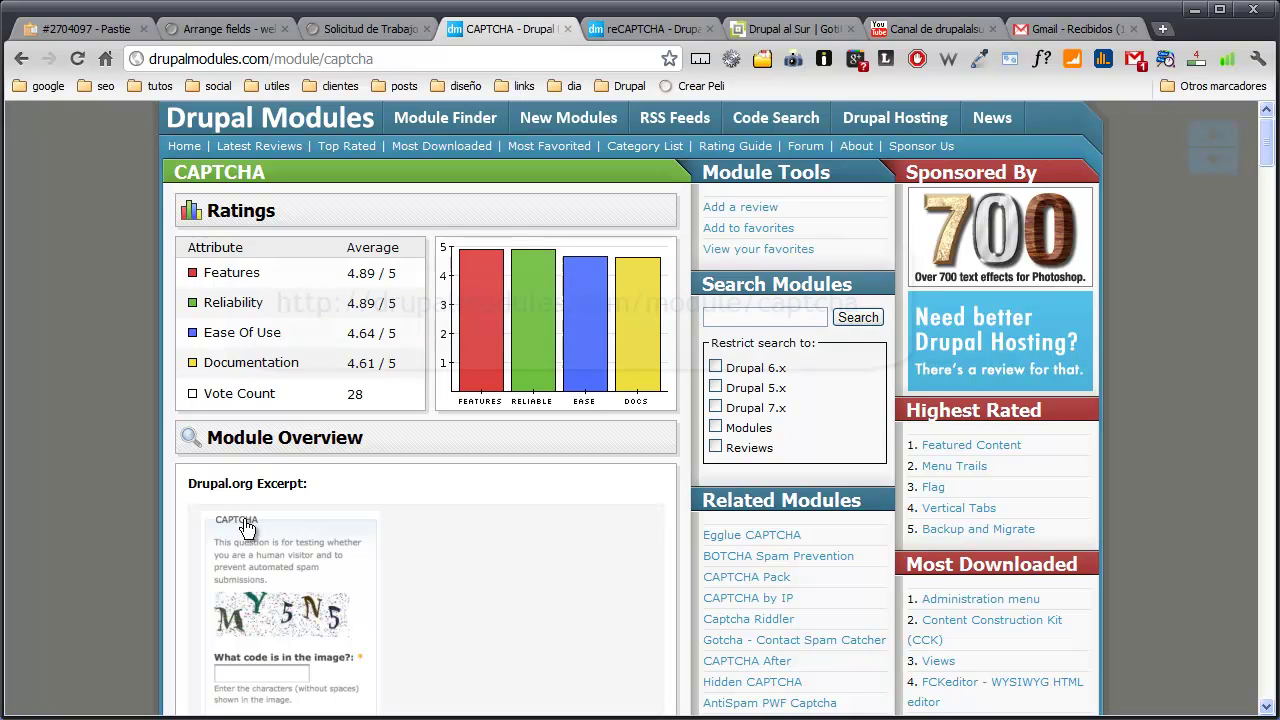
{"action": "scroll", "coordinate": [247, 530], "scroll_direction": "down", "scroll_amount": 2}
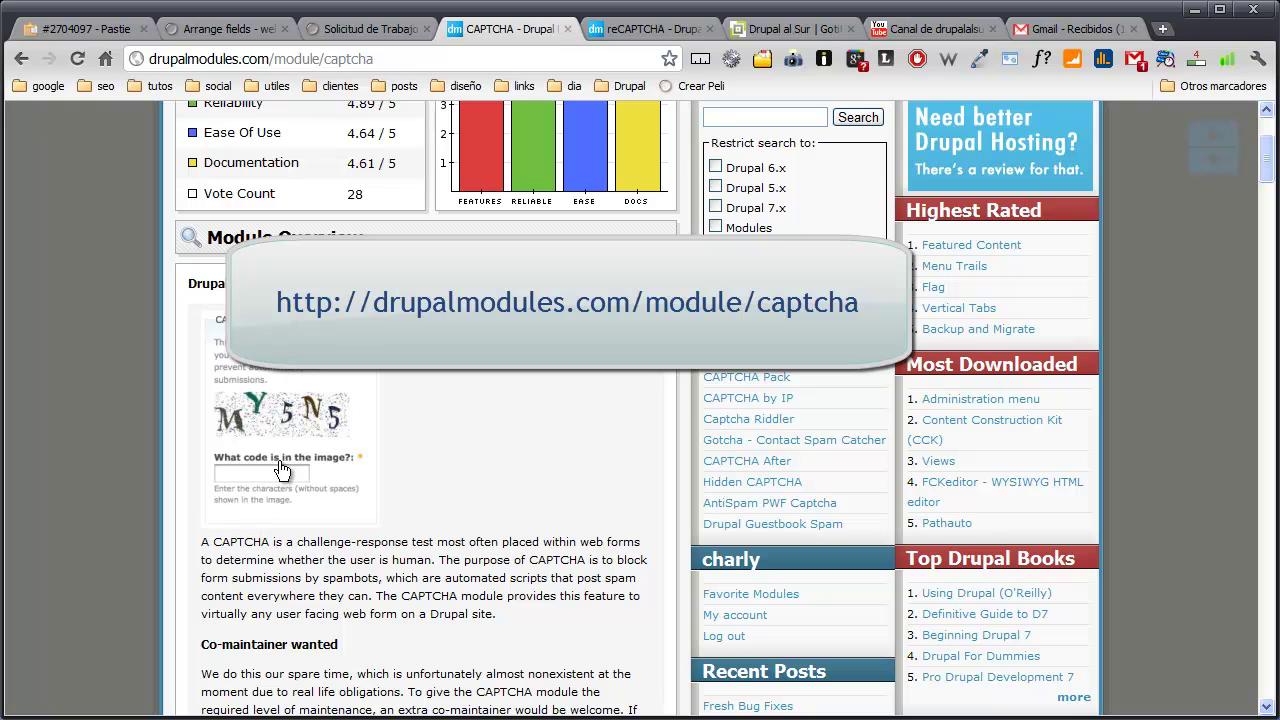
{"action": "scroll", "coordinate": [250, 407], "scroll_direction": "down", "scroll_amount": 6}
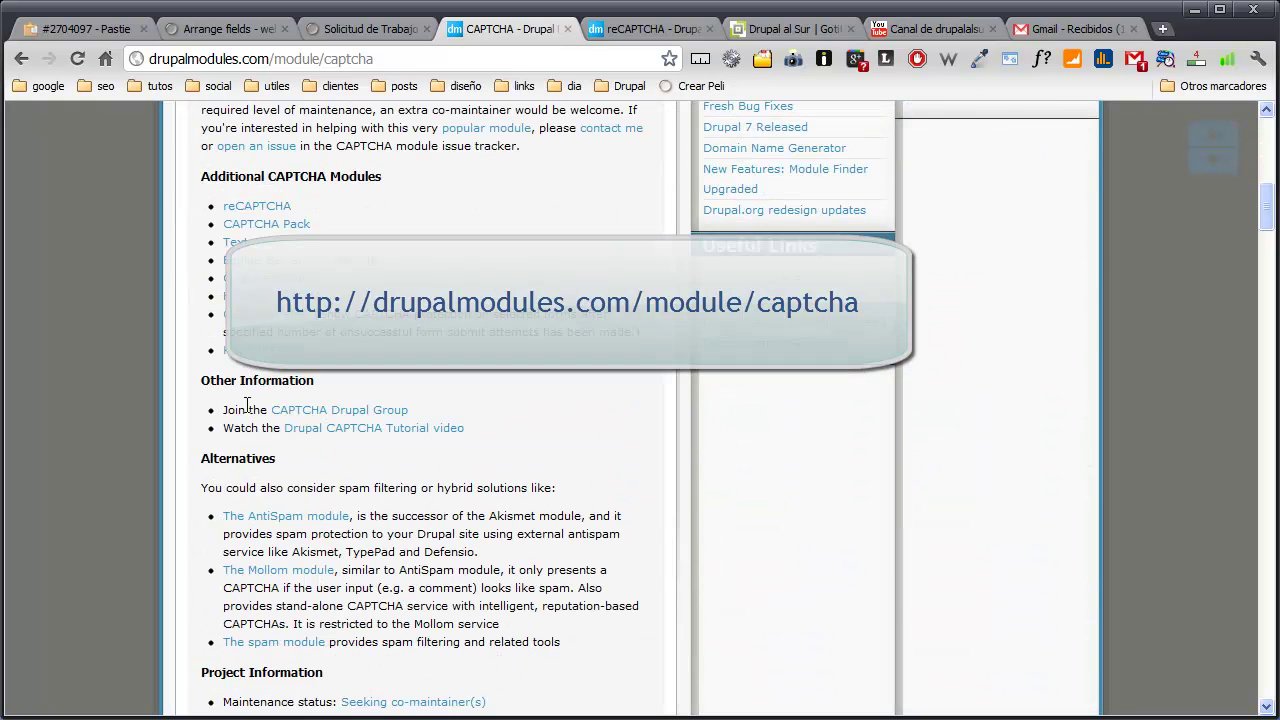
{"action": "scroll", "coordinate": [247, 405], "scroll_direction": "down", "scroll_amount": 4}
{"action": "scroll", "coordinate": [247, 405], "scroll_direction": "down", "scroll_amount": 4}
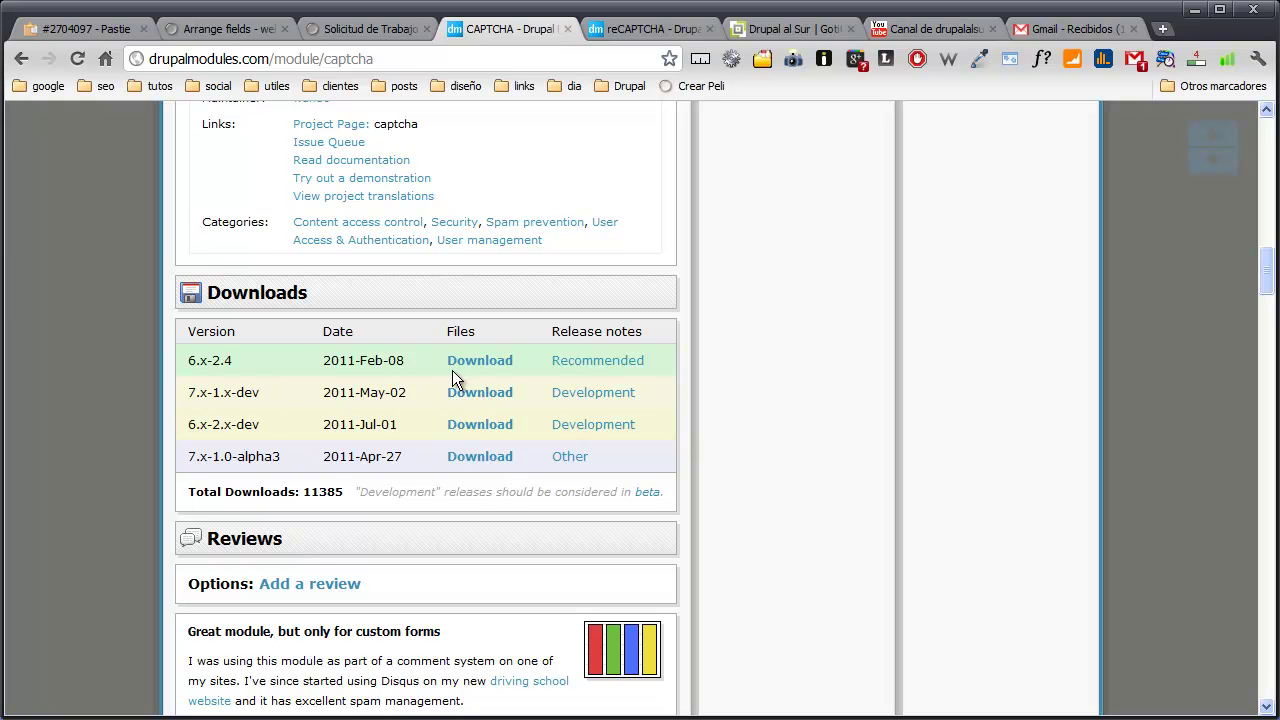
- View the reCAPTCHA page on Drupal Modules and locate the captcha and recaptcha folders in the site's sites\all\modules folder
{"action": "left_click", "coordinate": [655, 28]}
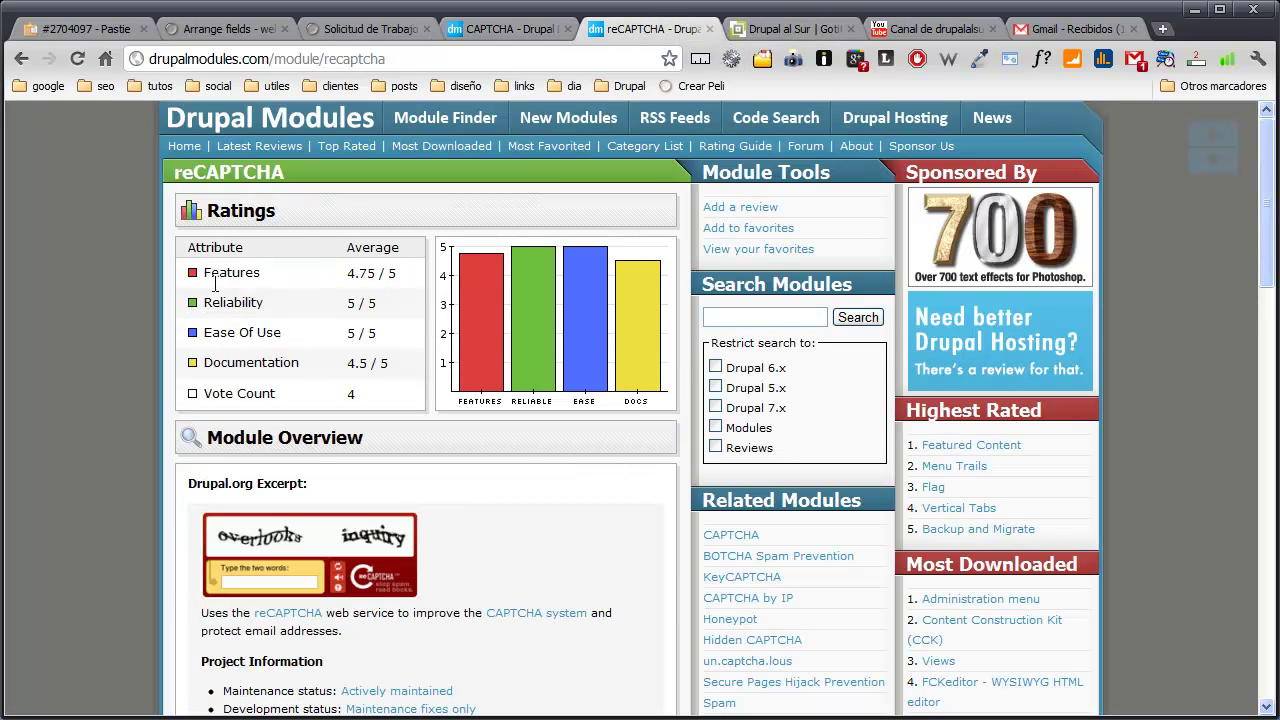
{"action": "key", "text": "alt+Tab"}
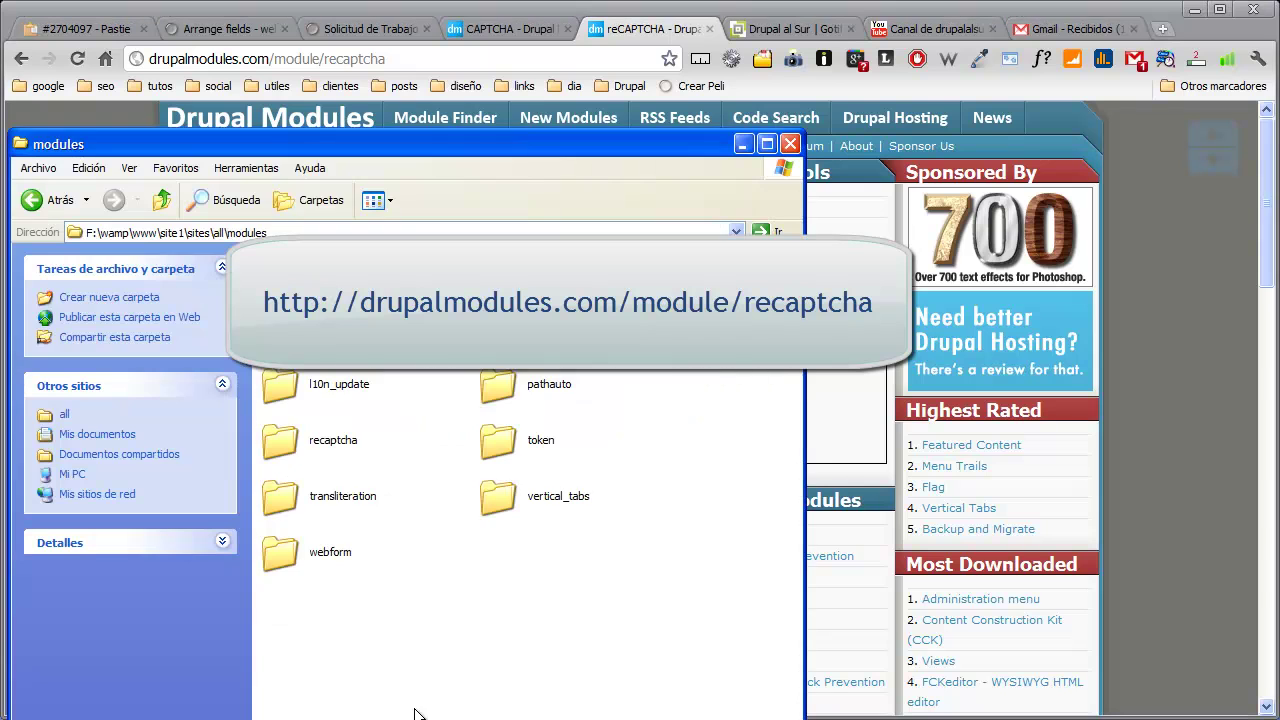
{"action": "left_click_drag", "start_coordinate": [514, 140], "coordinate": [540, 103]}
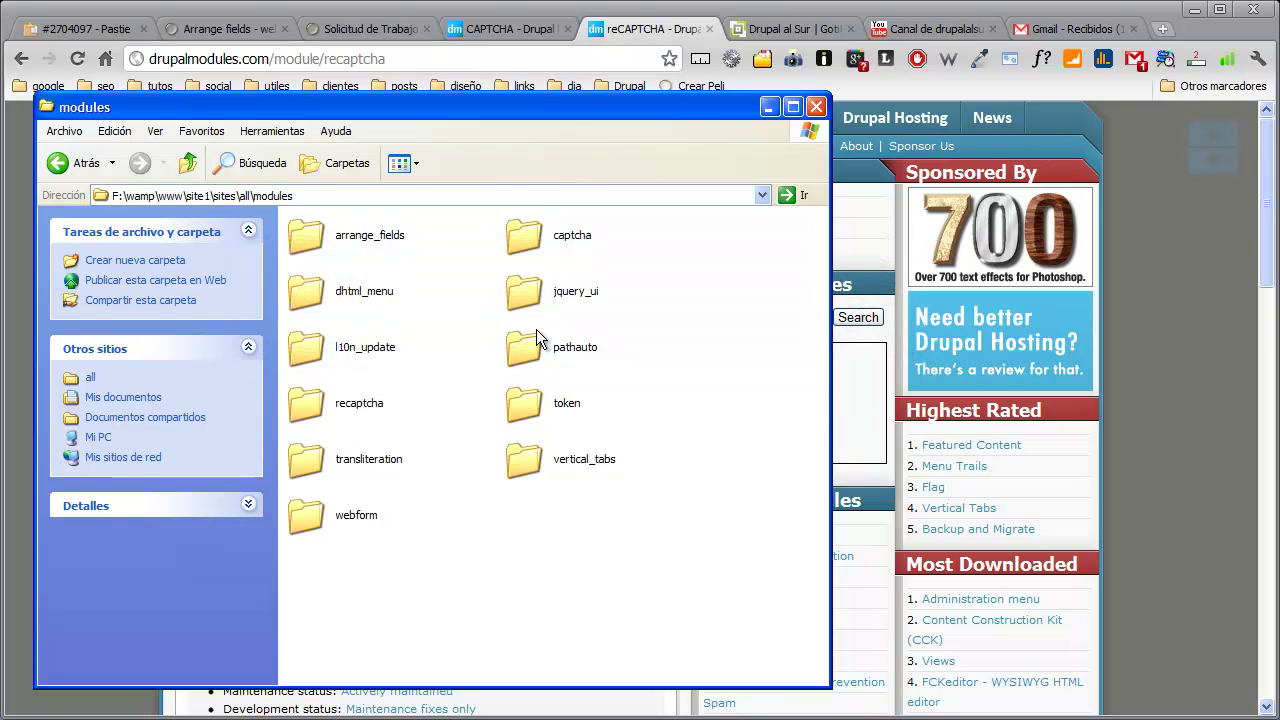
{"action": "left_click", "coordinate": [536, 243]}
{"action": "left_click", "coordinate": [311, 419]}
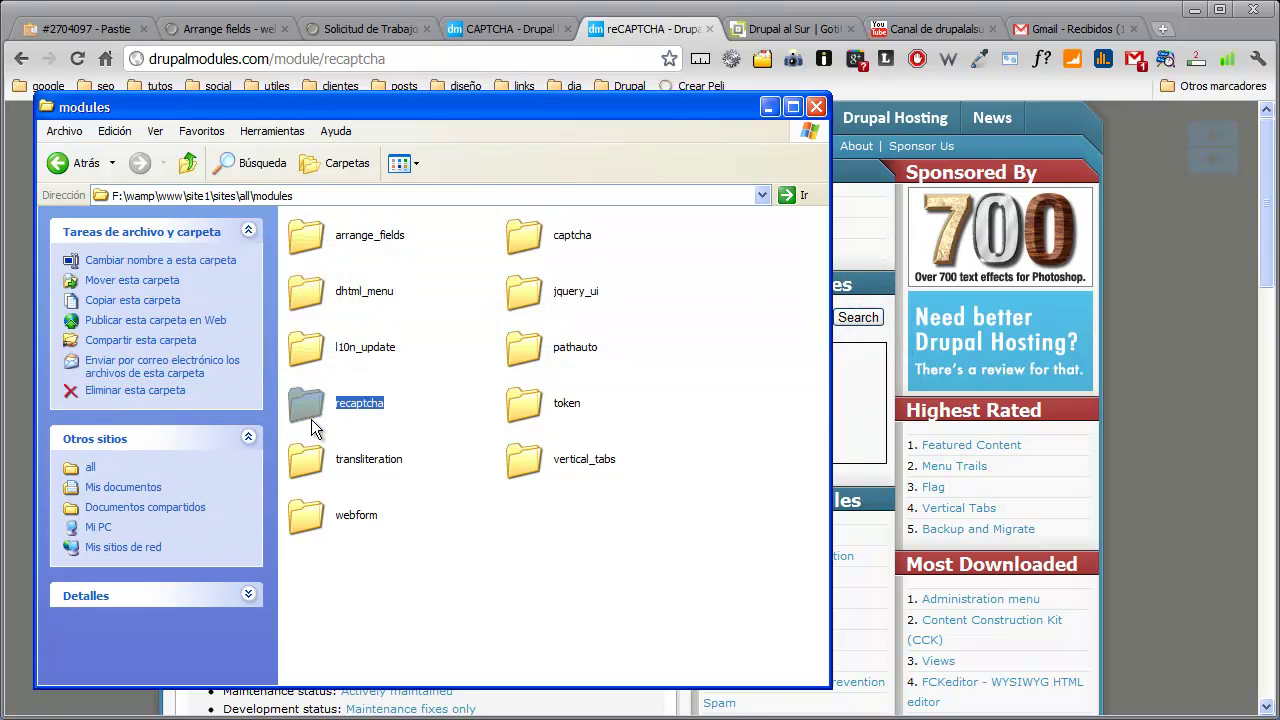
- Return to the site in Chrome and open the Módulos page under Construcción del sitio
{"action": "left_click", "coordinate": [226, 40]}
{"action": "left_click", "coordinate": [470, 282]}
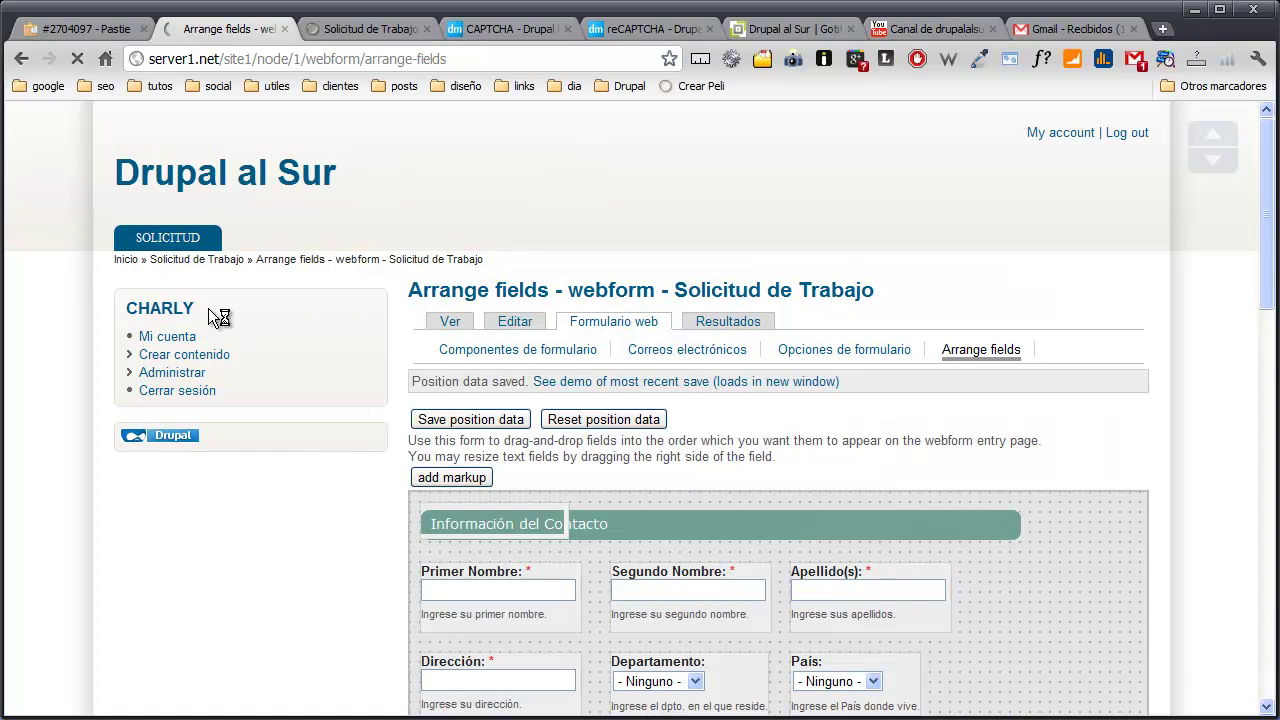
{"action": "left_click", "coordinate": [137, 372]}
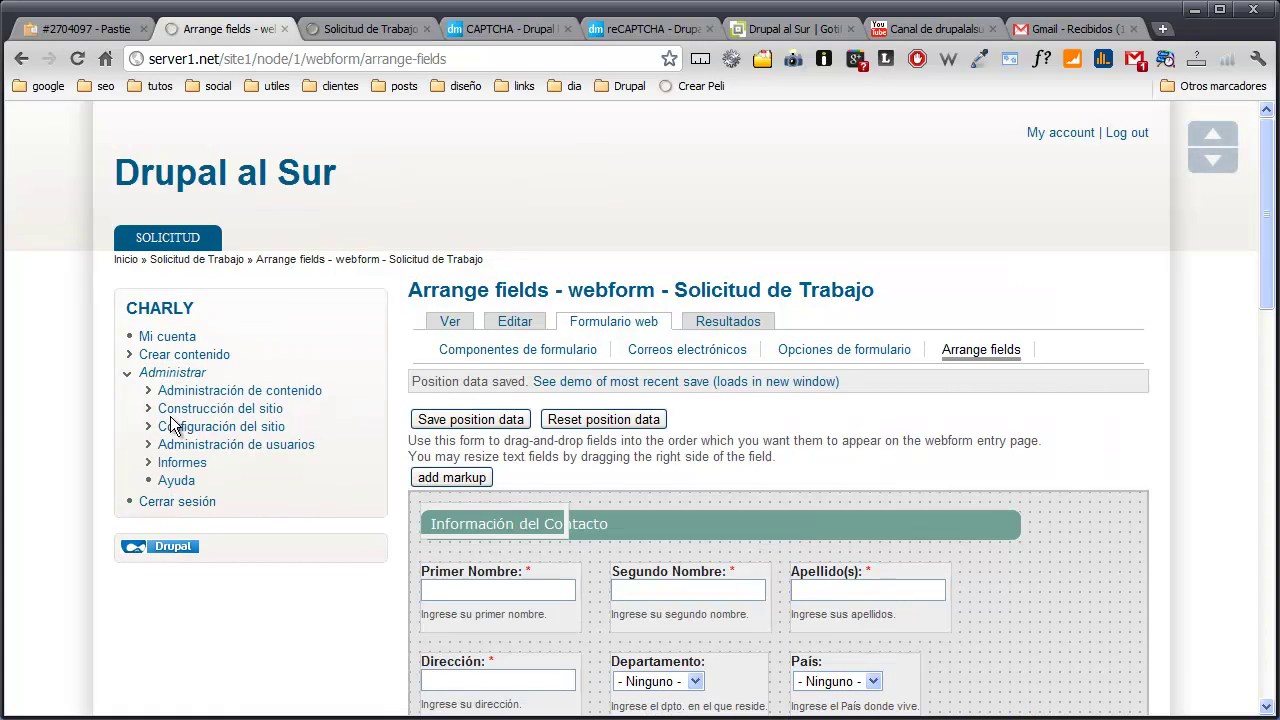
{"action": "left_click", "coordinate": [171, 408]}
{"action": "scroll", "coordinate": [128, 428], "scroll_direction": "down", "scroll_amount": 1}
{"action": "left_click", "coordinate": [196, 382]}
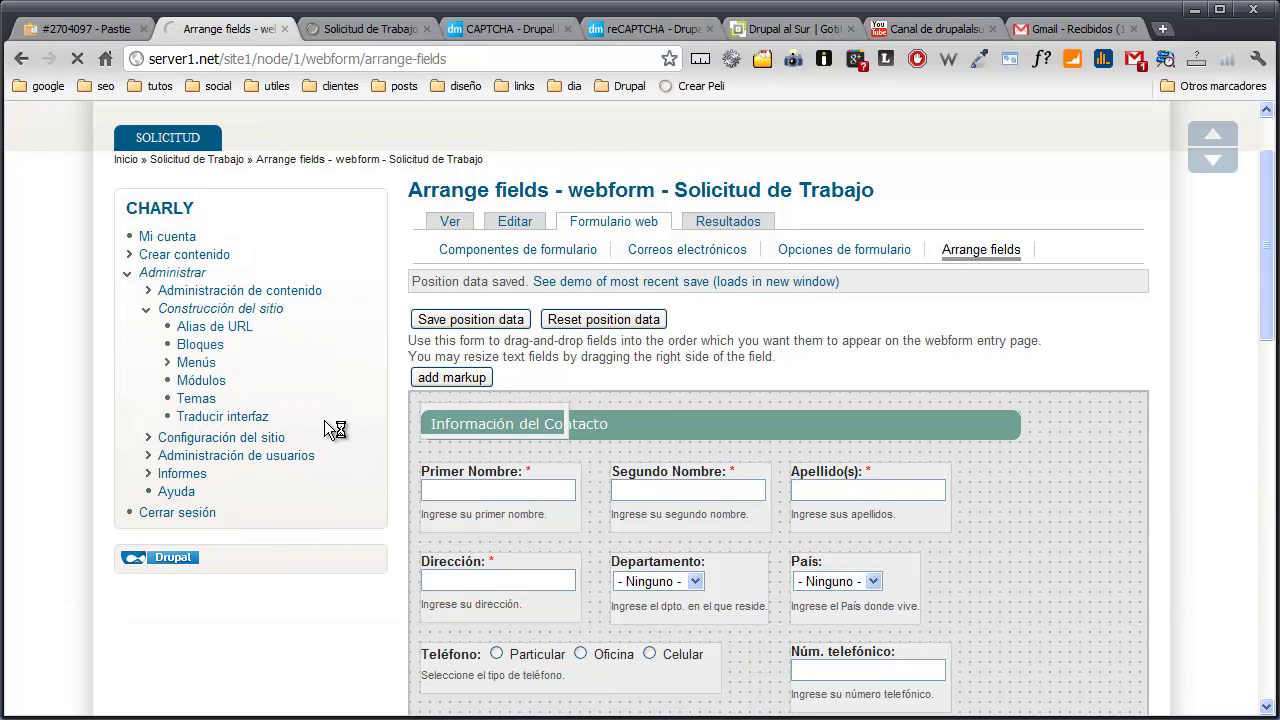
- Enable the CAPTCHA and Image CAPTCHA modules under Control de mensajes basura and save the module configuration
{"action": "scroll", "coordinate": [324, 420], "scroll_direction": "down", "scroll_amount": 15}
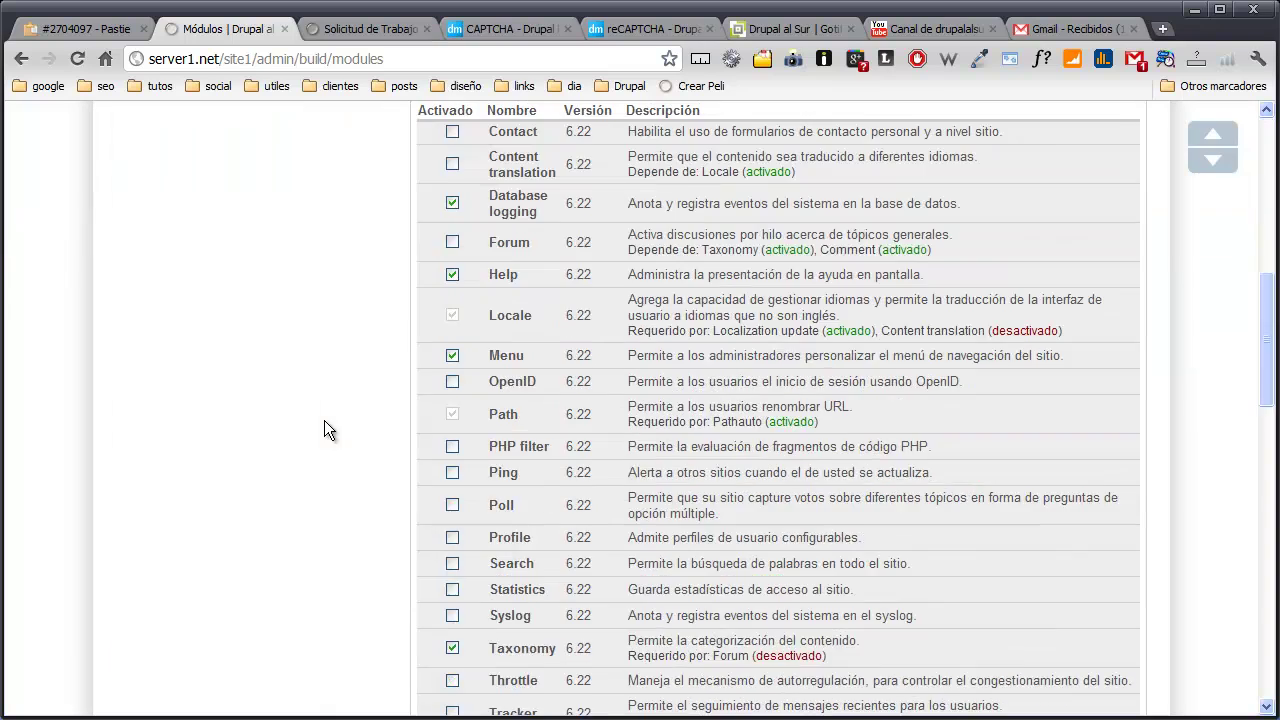
{"action": "scroll", "coordinate": [329, 415], "scroll_direction": "down", "scroll_amount": 7}
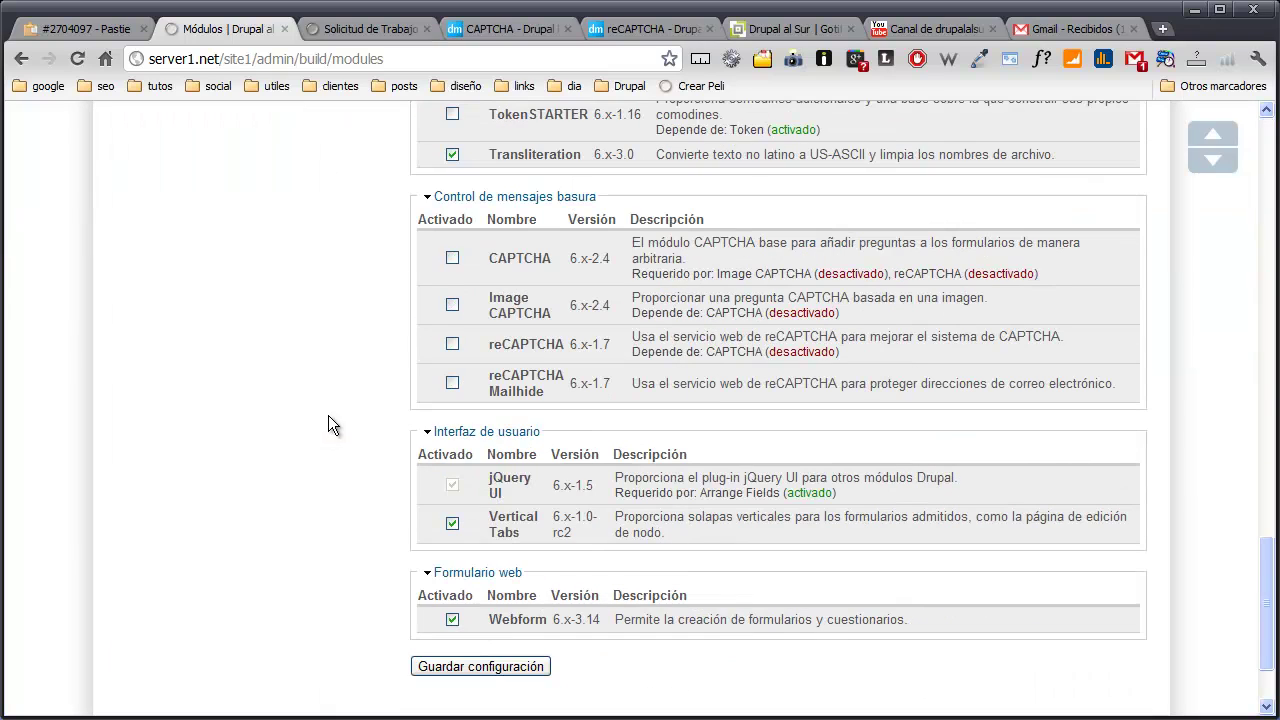
{"action": "left_click", "coordinate": [452, 258]}
{"action": "left_click", "coordinate": [452, 306]}
{"action": "left_click", "coordinate": [477, 667]}
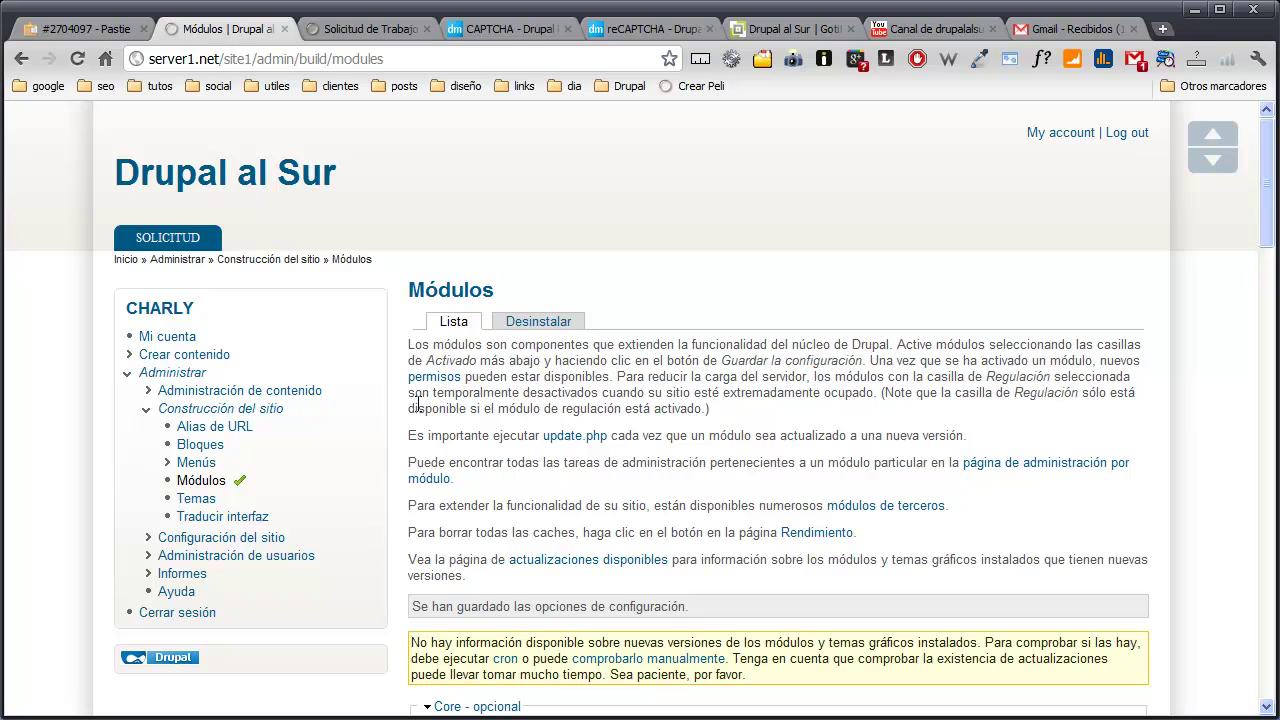
- Open the CAPTCHA settings page under Administración de usuarios
{"action": "scroll", "coordinate": [418, 401], "scroll_direction": "down", "scroll_amount": 3}
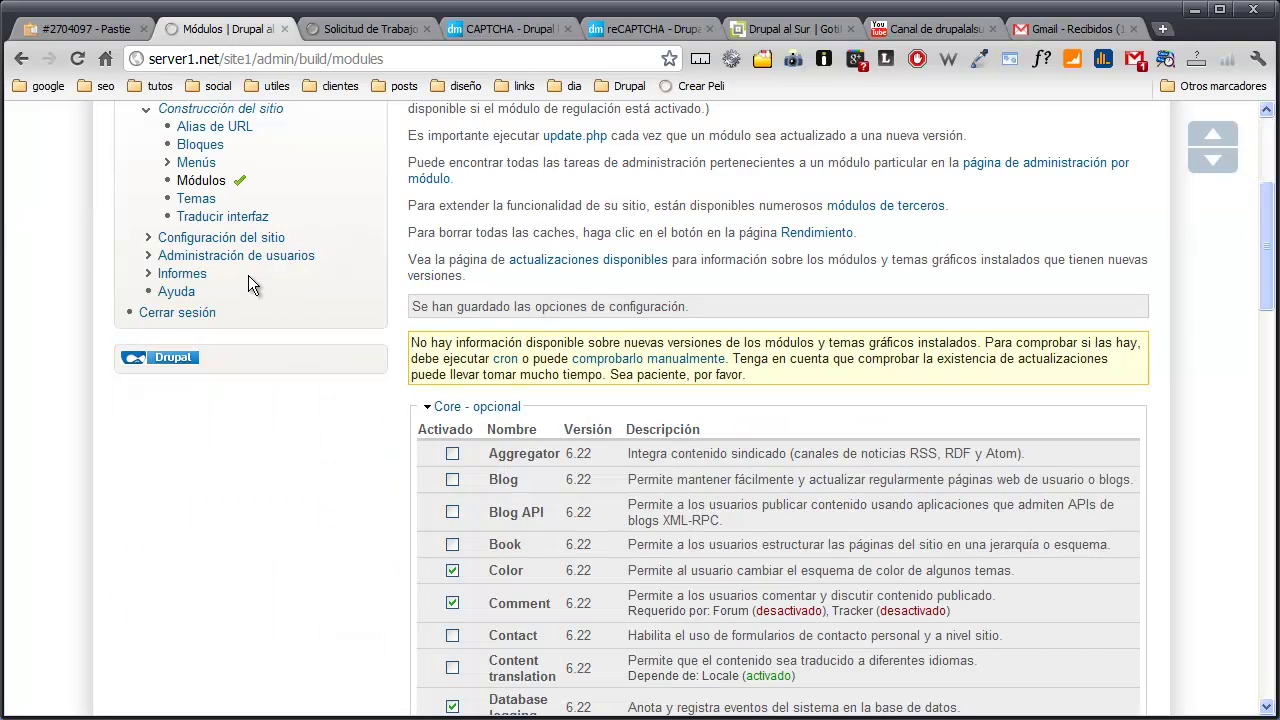
{"action": "left_click", "coordinate": [220, 256]}
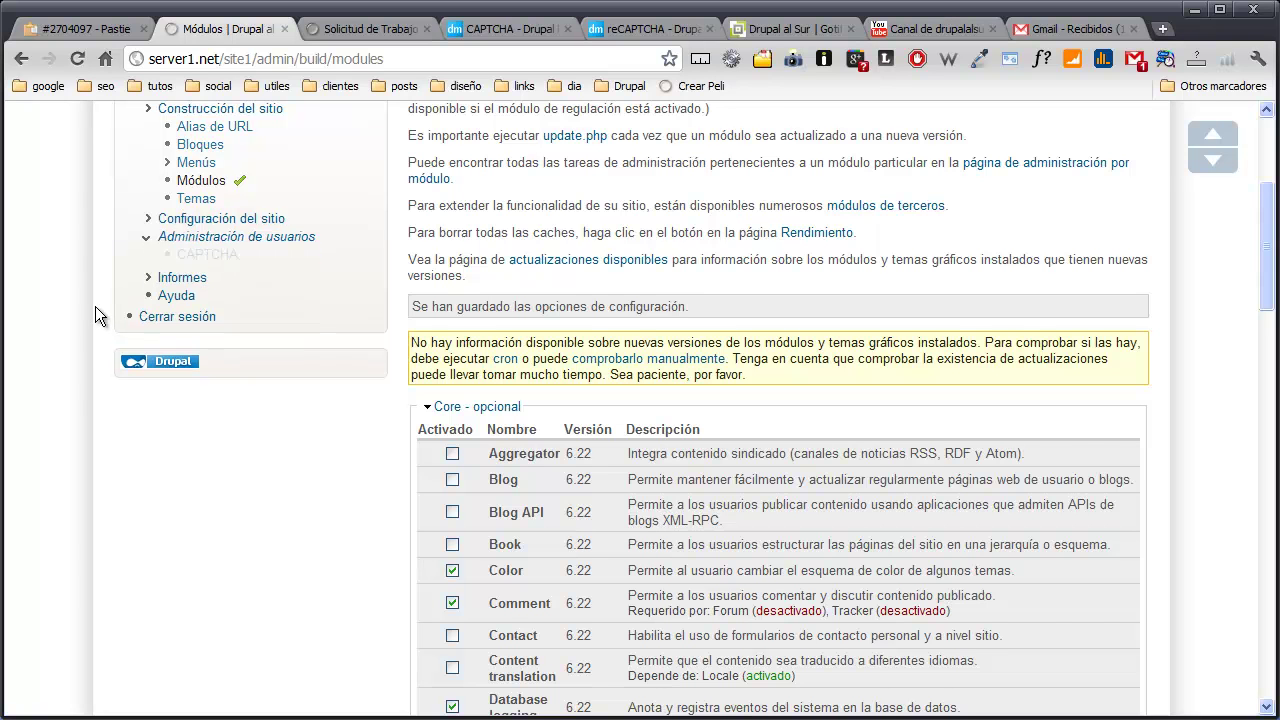
{"action": "scroll", "coordinate": [93, 308], "scroll_direction": "up", "scroll_amount": 1}
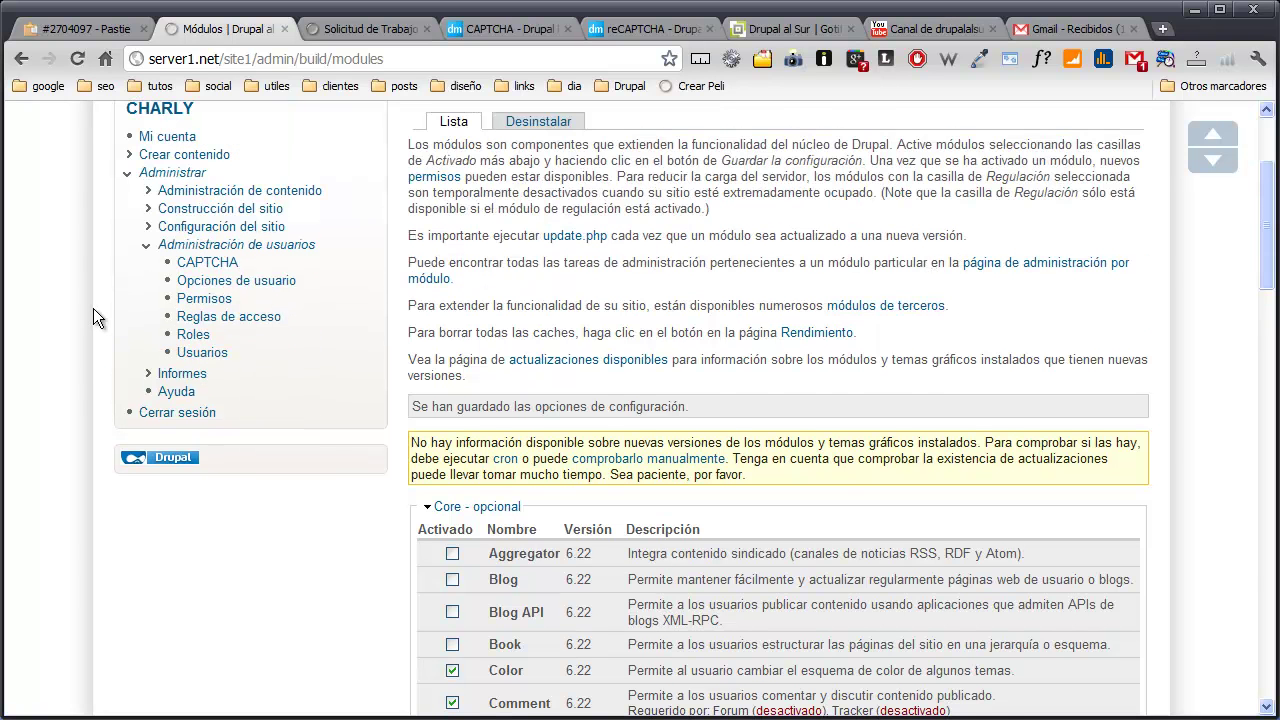
{"action": "left_click", "coordinate": [218, 264]}
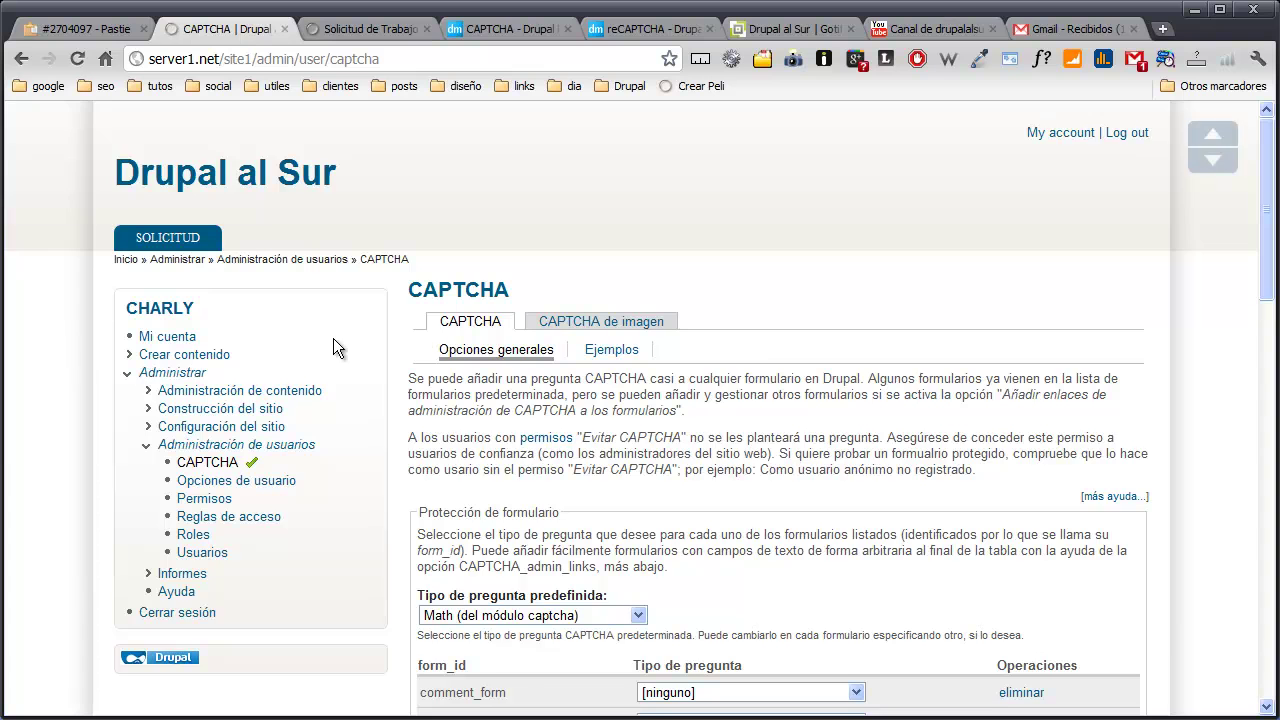
- Check which question types Tipo de pregunta predefinida offers, keeping Math (del módulo captcha) selected
{"action": "scroll", "coordinate": [333, 347], "scroll_direction": "down", "scroll_amount": 2}
{"action": "scroll", "coordinate": [333, 338], "scroll_direction": "down", "scroll_amount": 1}
{"action": "scroll", "coordinate": [333, 338], "scroll_direction": "up", "scroll_amount": 1}
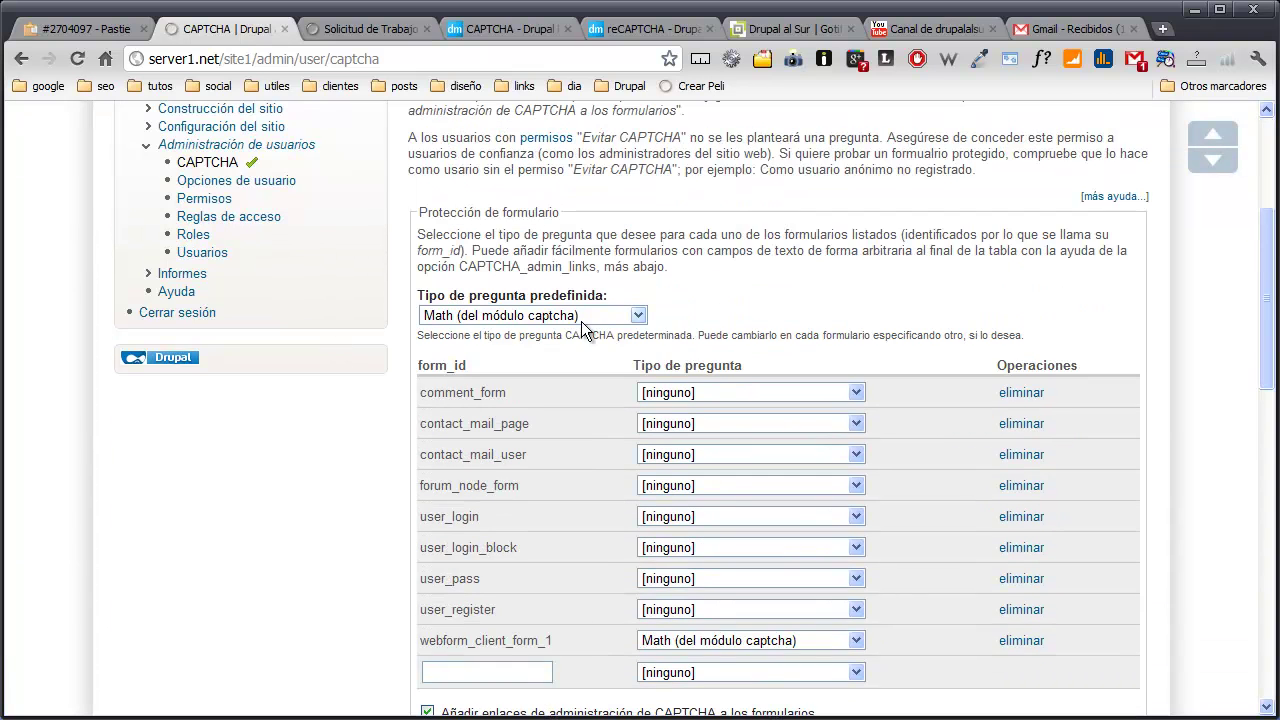
{"action": "left_click", "coordinate": [638, 318]}
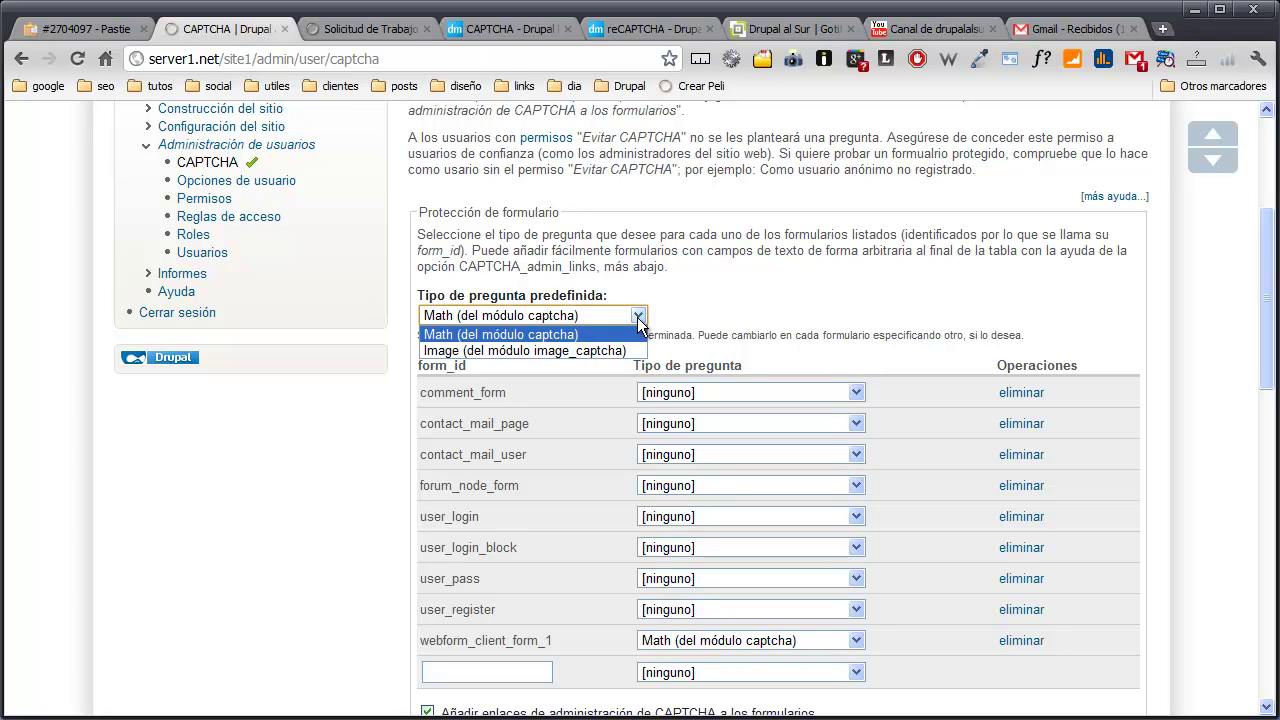
{"action": "left_click", "coordinate": [638, 318]}
- Review the form protection, description, validation and persistence options without changing them, and save the CAPTCHA configuration
{"action": "scroll", "coordinate": [637, 317], "scroll_direction": "down", "scroll_amount": 3}
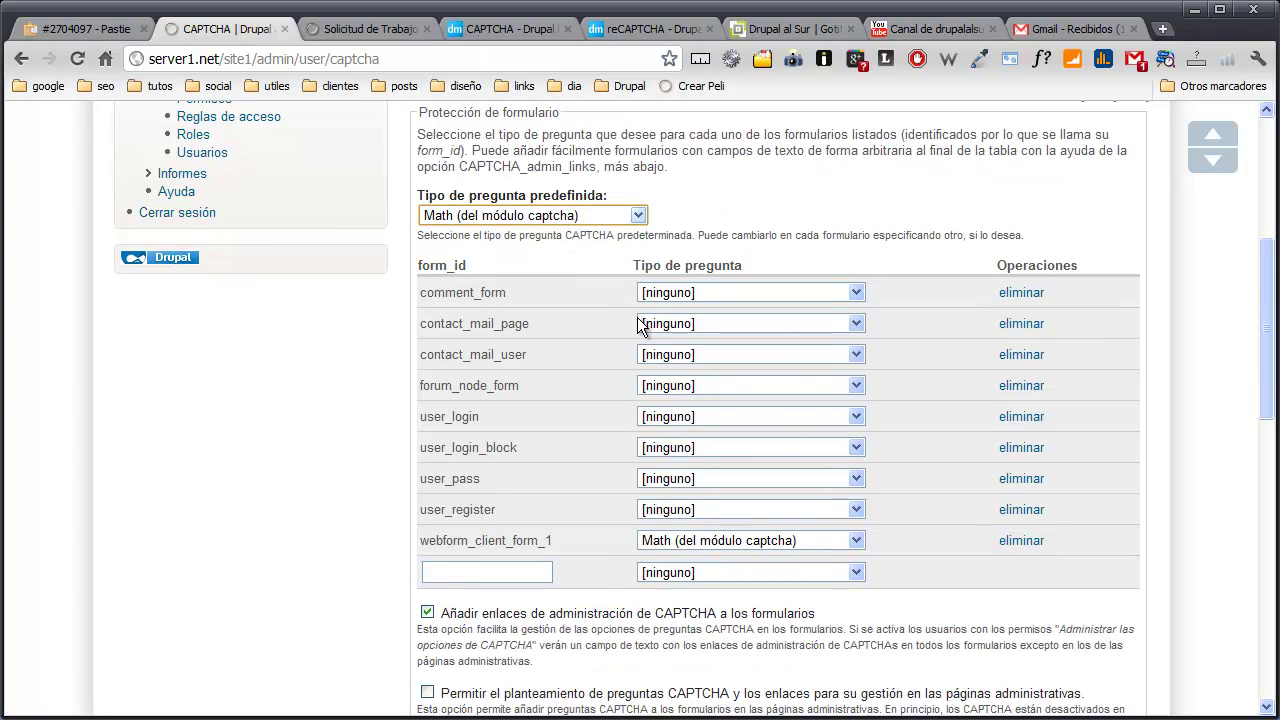
{"action": "scroll", "coordinate": [637, 317], "scroll_direction": "down", "scroll_amount": 2}
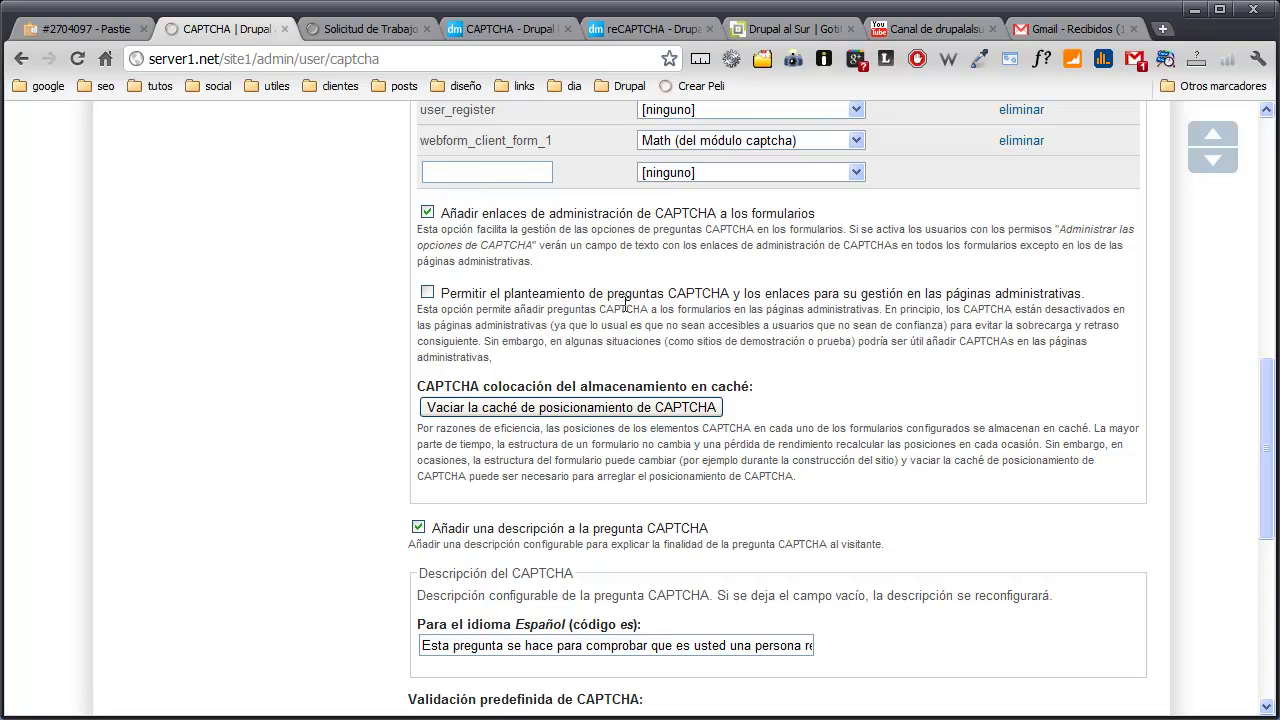
{"action": "scroll", "coordinate": [398, 322], "scroll_direction": "down", "scroll_amount": 1}
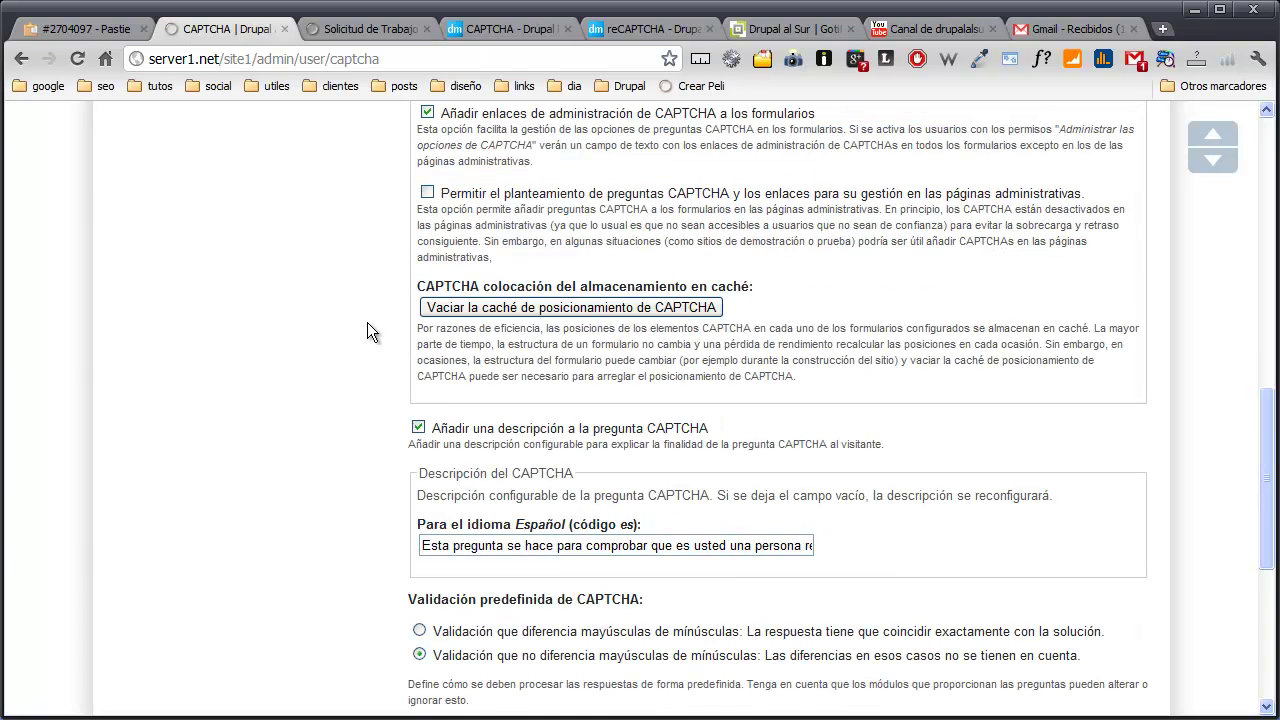
{"action": "scroll", "coordinate": [367, 322], "scroll_direction": "down", "scroll_amount": 1}
{"action": "scroll", "coordinate": [330, 331], "scroll_direction": "down", "scroll_amount": 1}
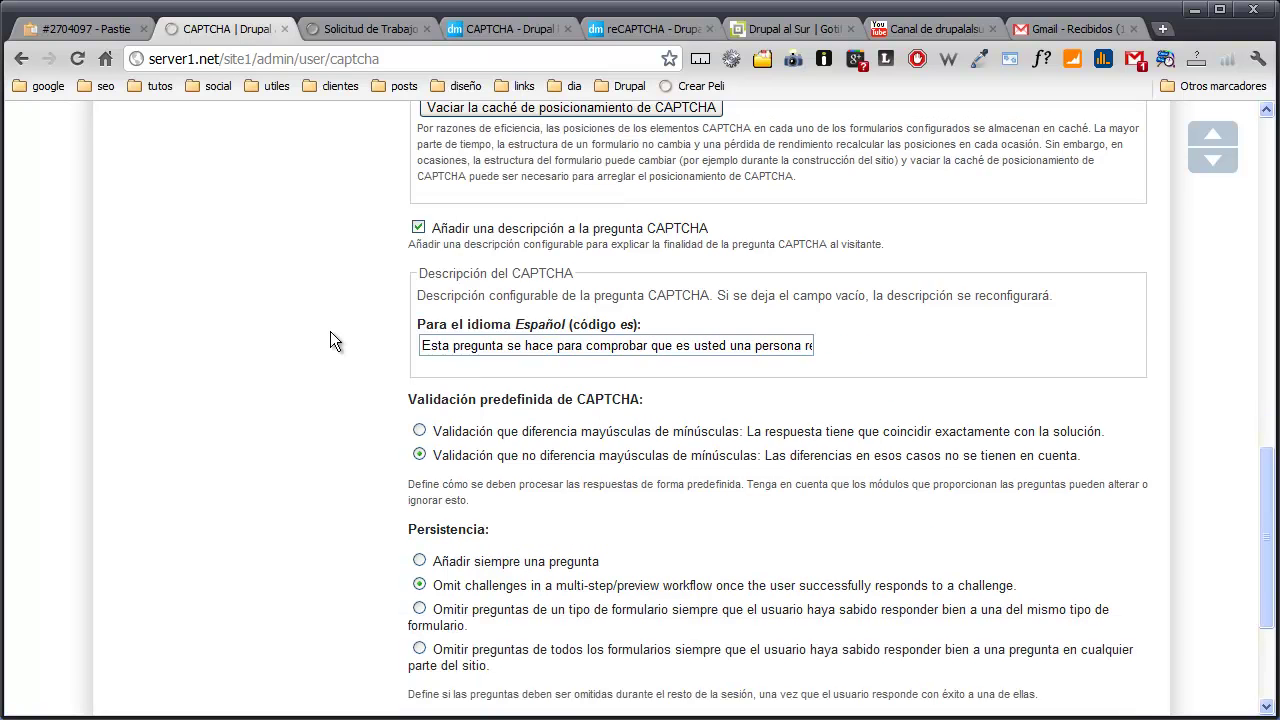
{"action": "scroll", "coordinate": [330, 332], "scroll_direction": "down", "scroll_amount": 2}
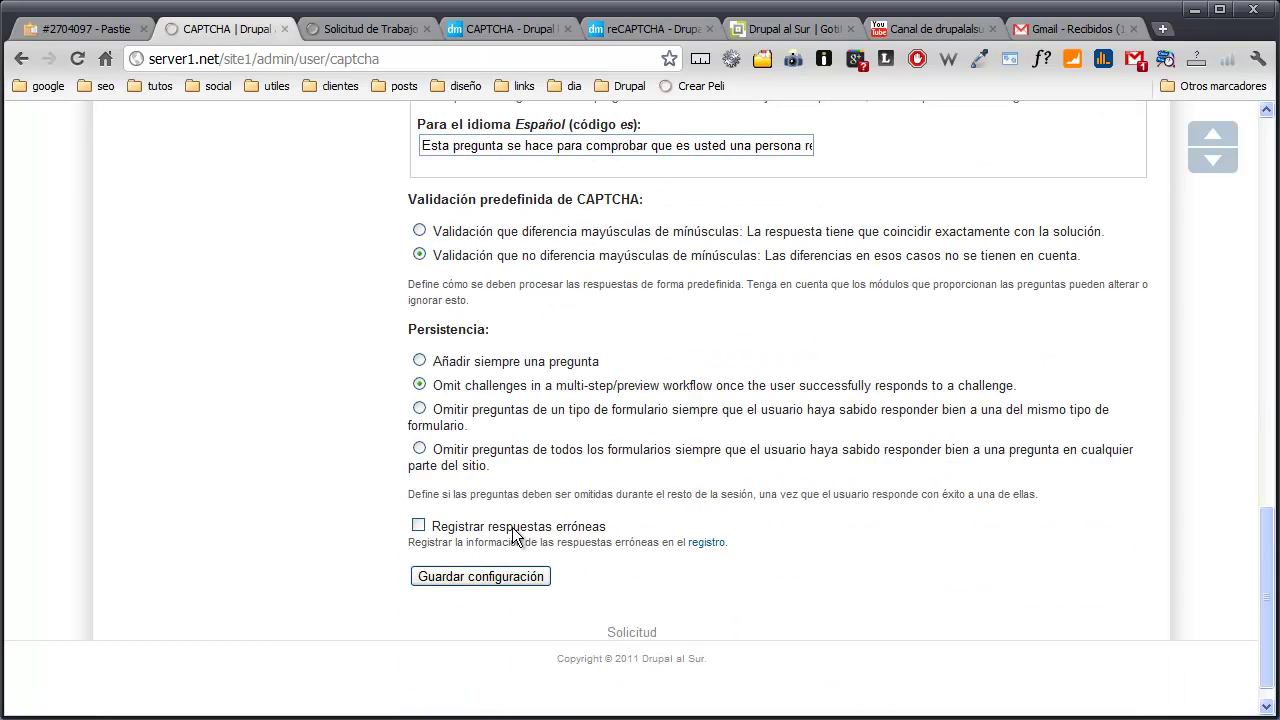
{"action": "left_click", "coordinate": [512, 578]}
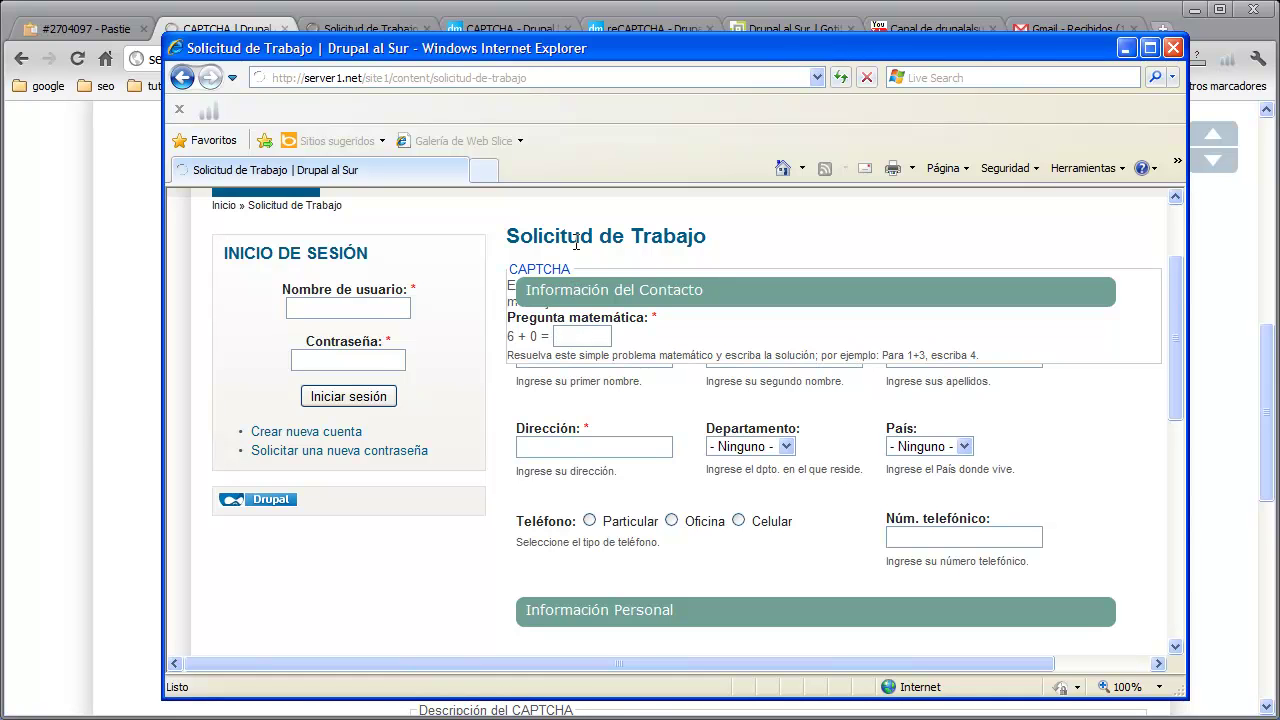
- Return to Chrome and open the Arrange fields page of the Solicitud de Trabajo webform
{"action": "left_click", "coordinate": [122, 273]}
{"action": "scroll", "coordinate": [256, 310], "scroll_direction": "up", "scroll_amount": 8}
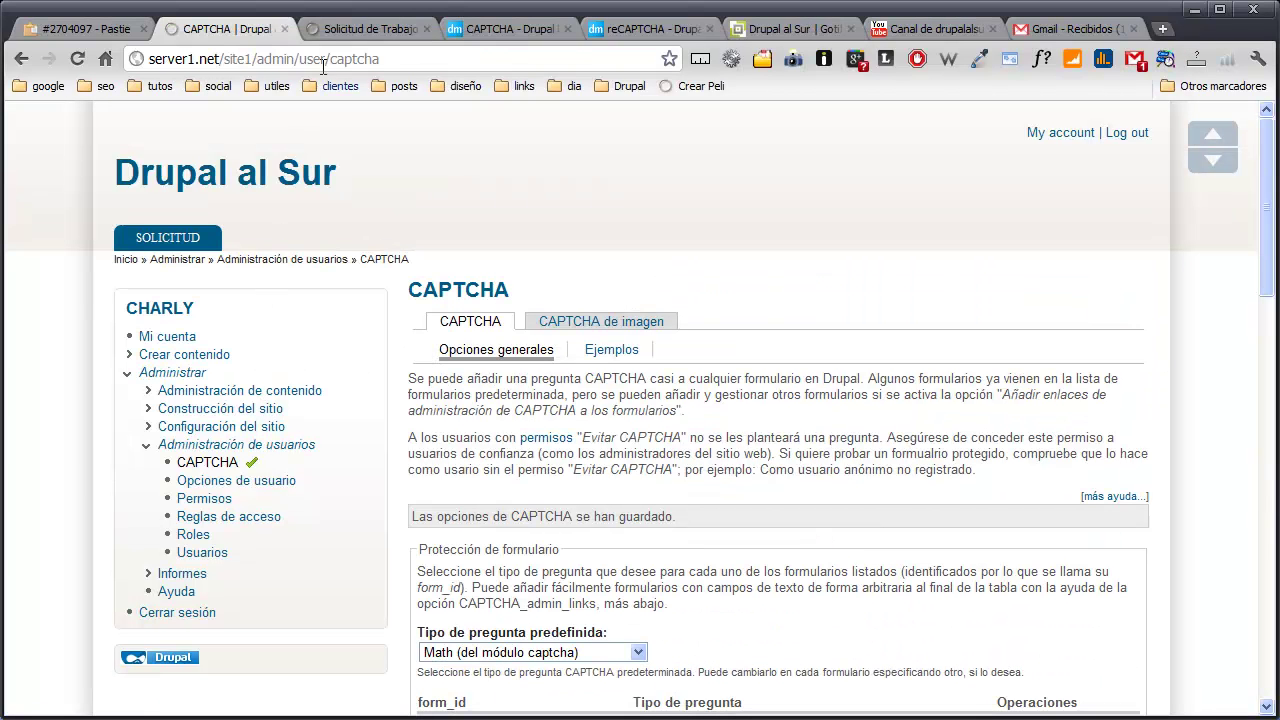
{"action": "left_click", "coordinate": [198, 238]}
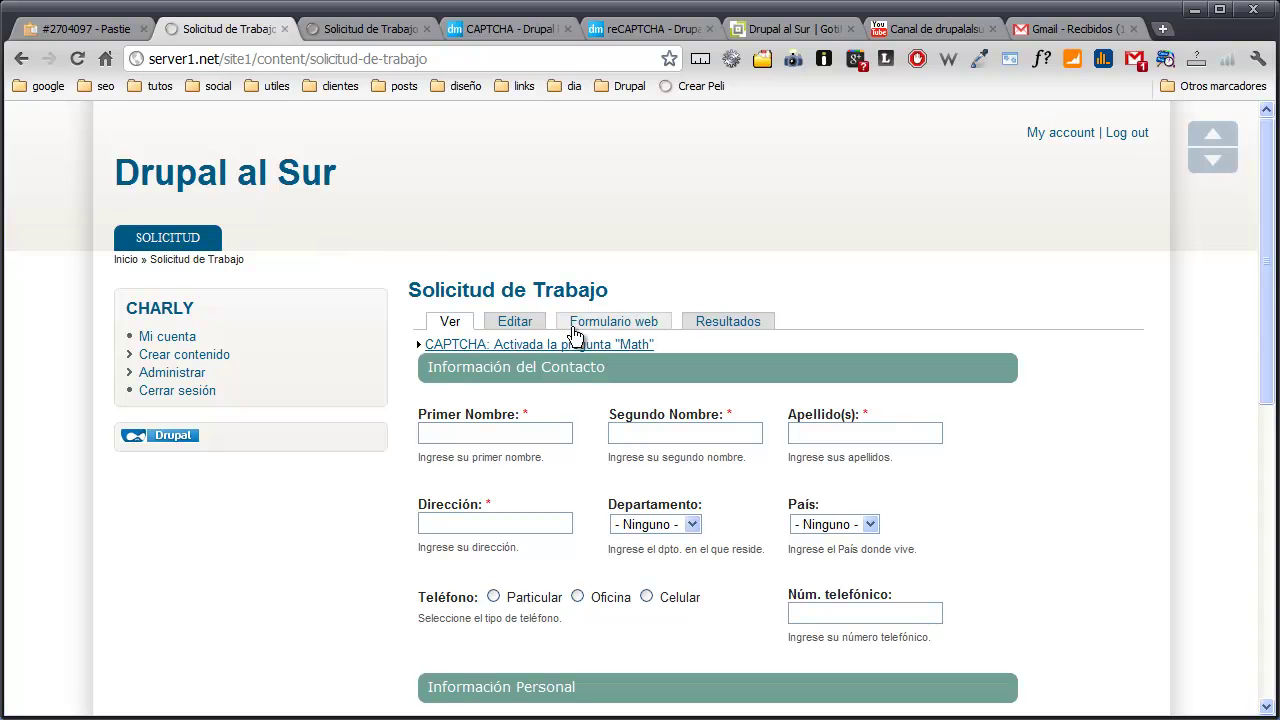
{"action": "left_click", "coordinate": [612, 322]}
{"action": "scroll", "coordinate": [396, 390], "scroll_direction": "down", "scroll_amount": 2}
{"action": "scroll", "coordinate": [396, 390], "scroll_direction": "up", "scroll_amount": 2}
{"action": "left_click", "coordinate": [978, 360]}
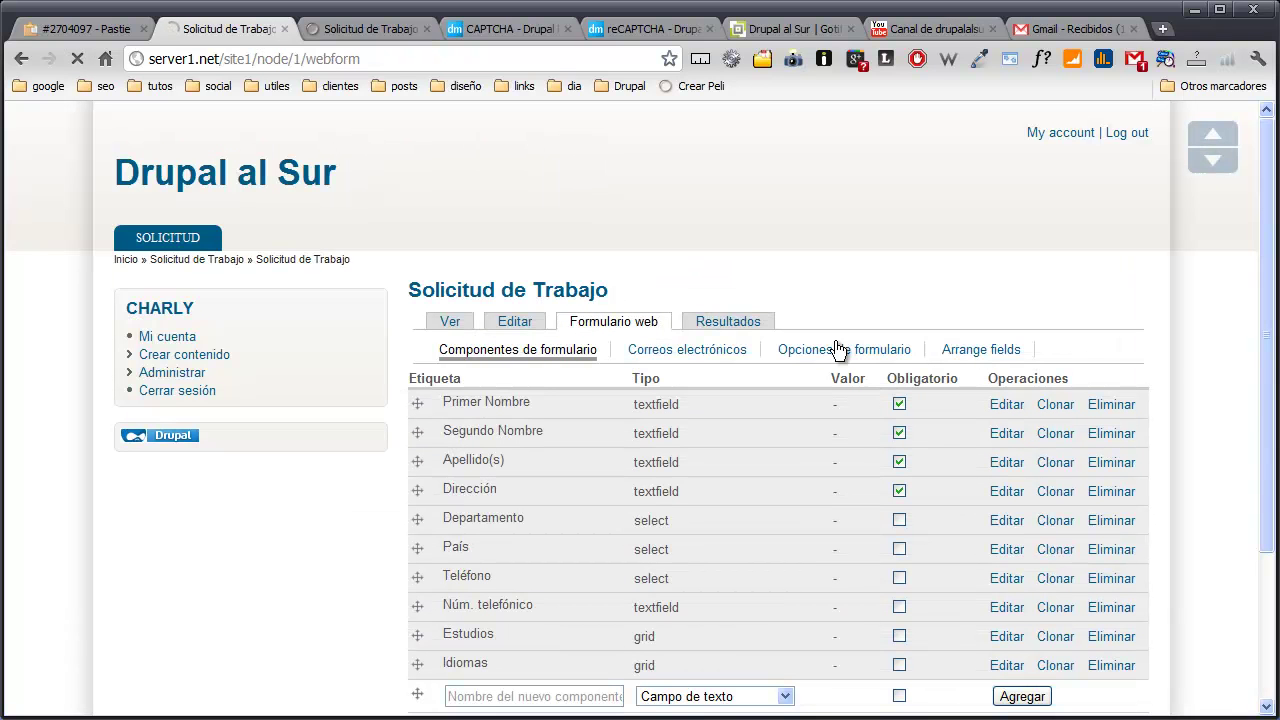
- Move the CAPTCHA element from above Información del Contacto to just below the Estudios grid, and save the position data
{"action": "scroll", "coordinate": [364, 330], "scroll_direction": "down", "scroll_amount": 2}
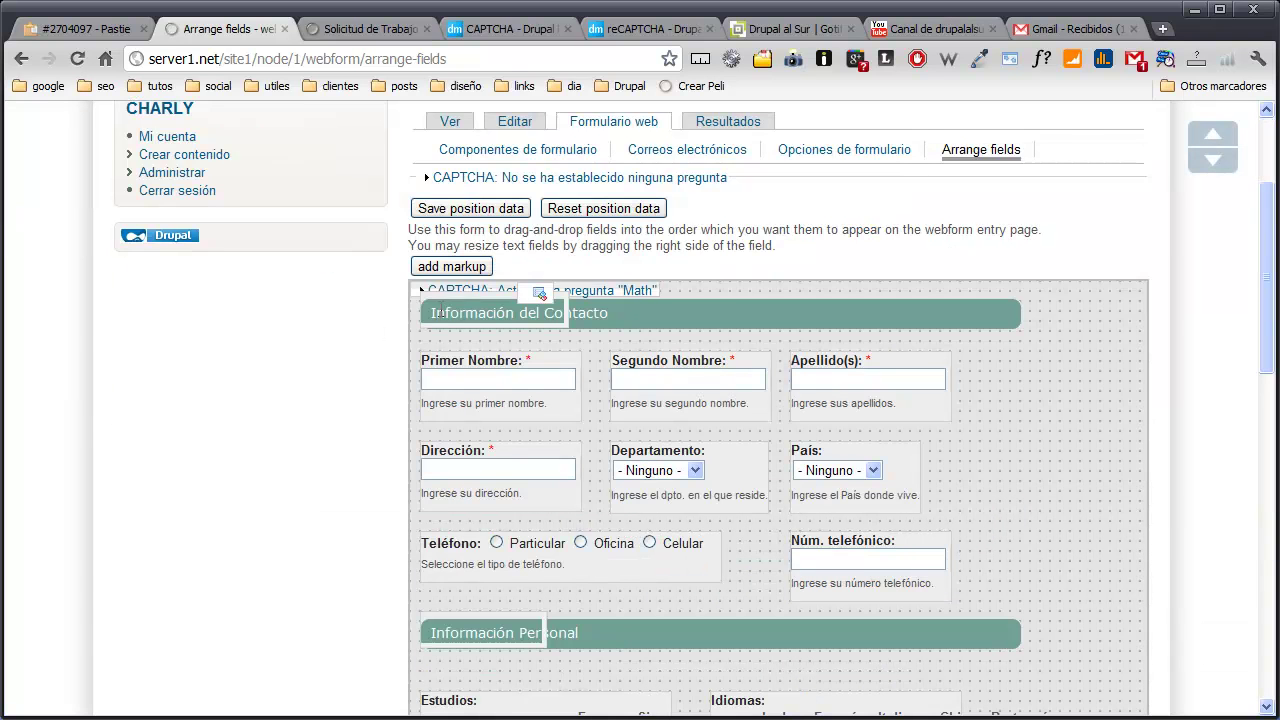
{"action": "left_click_drag", "start_coordinate": [460, 284], "coordinate": [420, 515]}
{"action": "scroll", "coordinate": [462, 640], "scroll_direction": "down", "scroll_amount": 3}
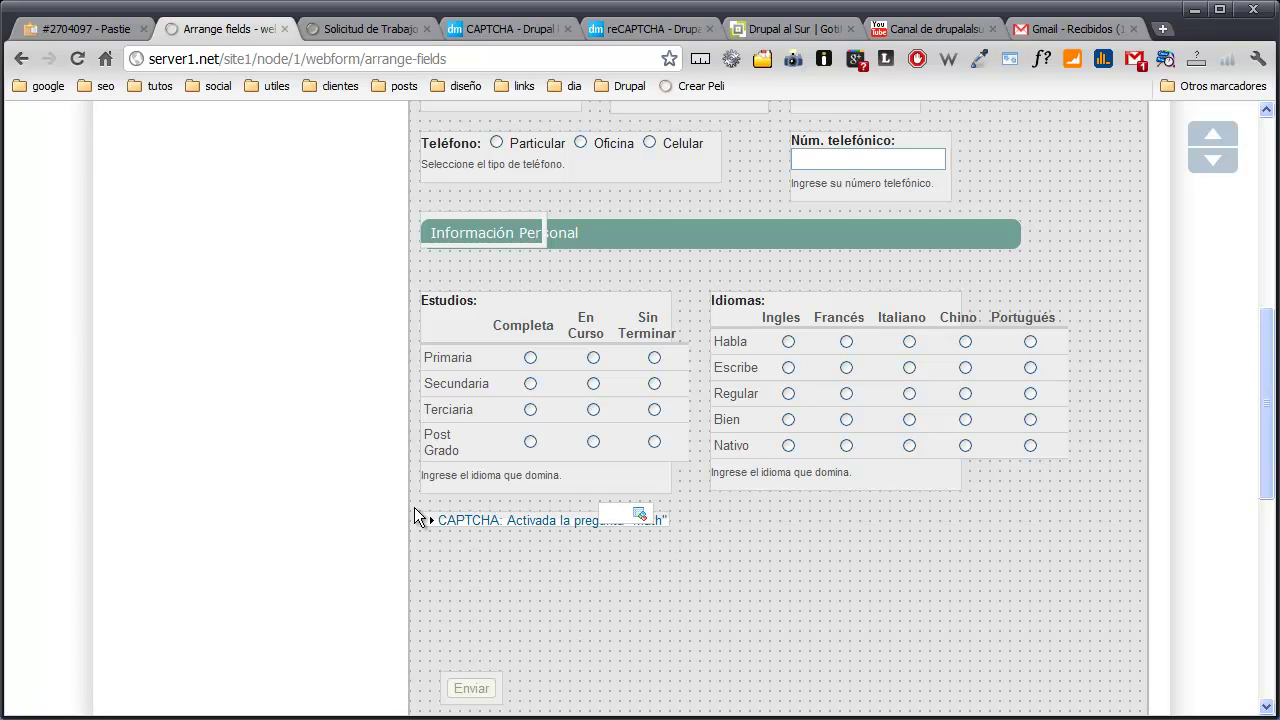
{"action": "scroll", "coordinate": [368, 507], "scroll_direction": "down", "scroll_amount": 2}
{"action": "scroll", "coordinate": [368, 507], "scroll_direction": "up", "scroll_amount": 7}
{"action": "left_click", "coordinate": [465, 308]}
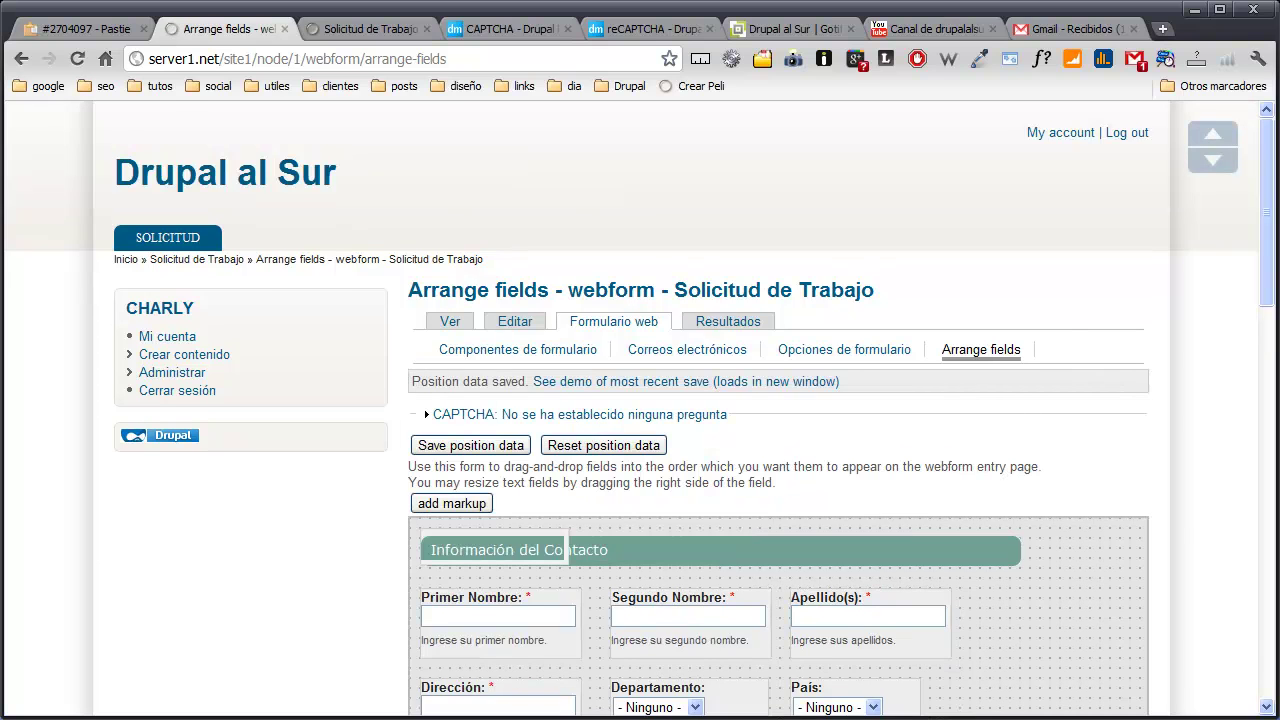
- Switch to Internet Explorer, reload the Solicitud de Trabajo page and examine the math CAPTCHA's placement near the Enviar button
{"action": "key", "text": "alt+Tab"}
{"action": "left_click", "coordinate": [838, 77]}
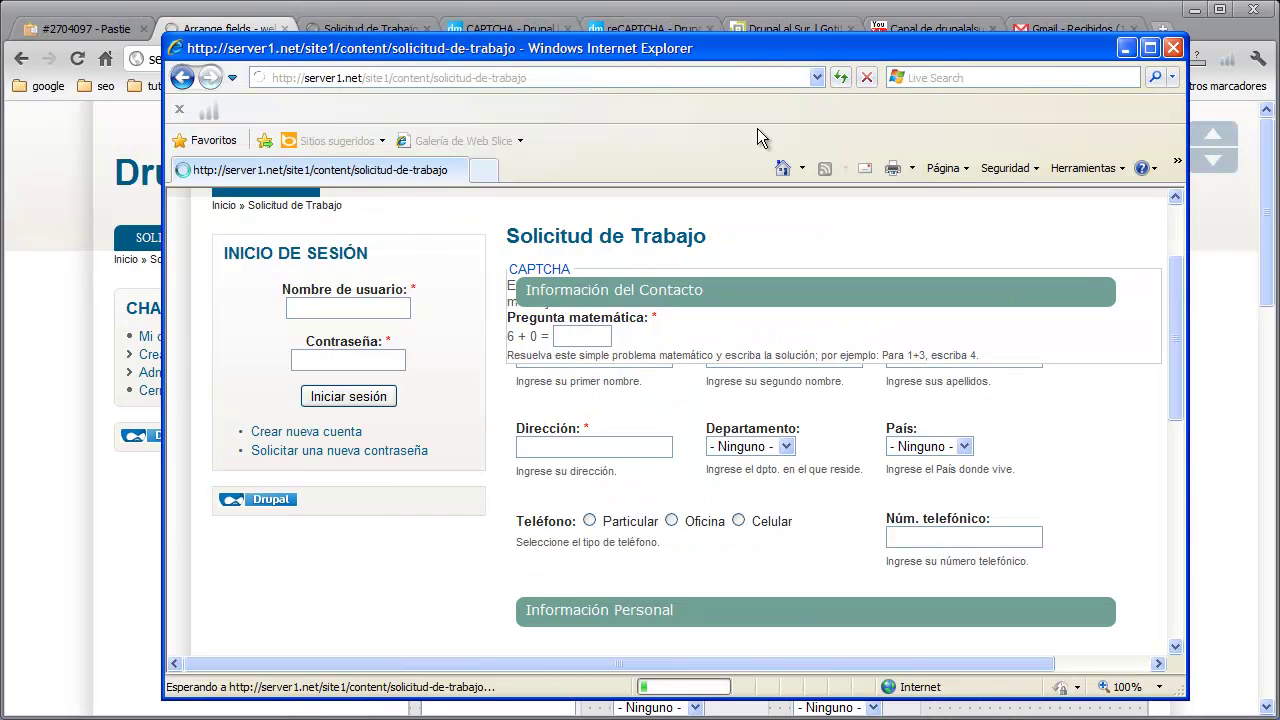
{"action": "scroll", "coordinate": [474, 322], "scroll_direction": "down", "scroll_amount": 4}
{"action": "scroll", "coordinate": [476, 322], "scroll_direction": "down", "scroll_amount": 7}
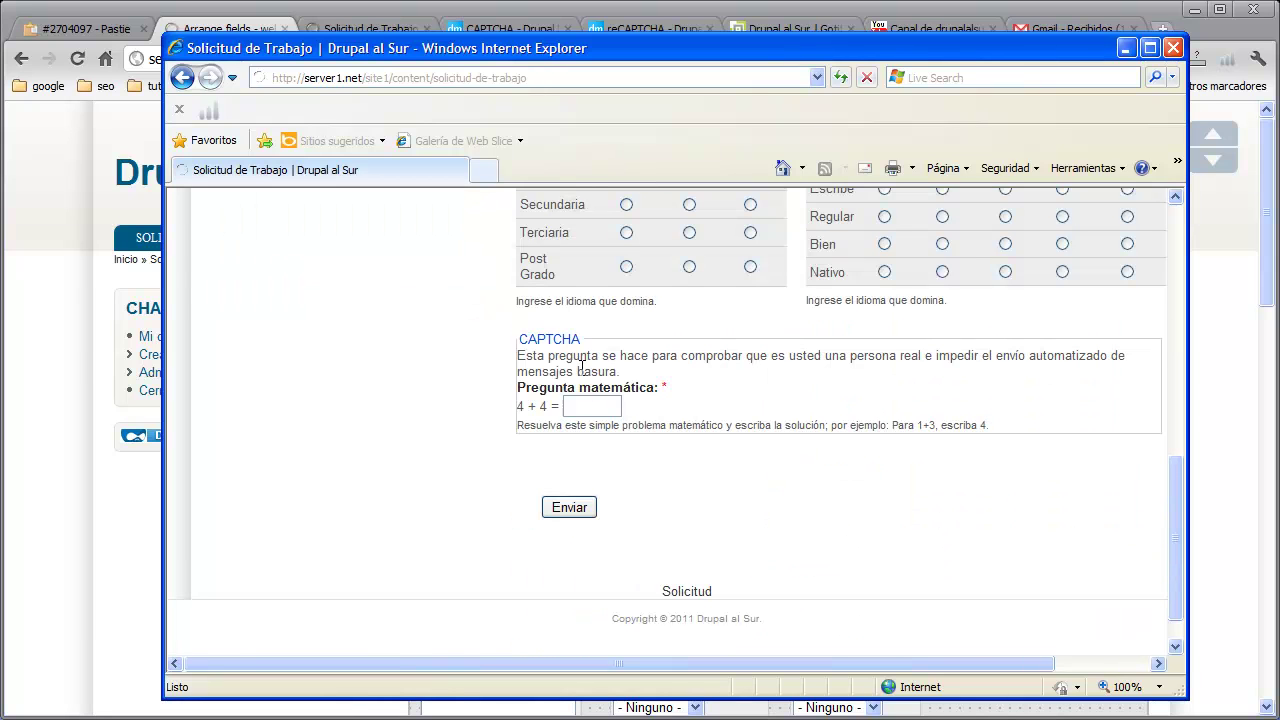
{"action": "left_click", "coordinate": [580, 406]}
- Back in Chrome, open the CAPTCHA settings in a new browser tab and view the Ejemplos of the available question types
{"action": "left_click", "coordinate": [140, 505]}
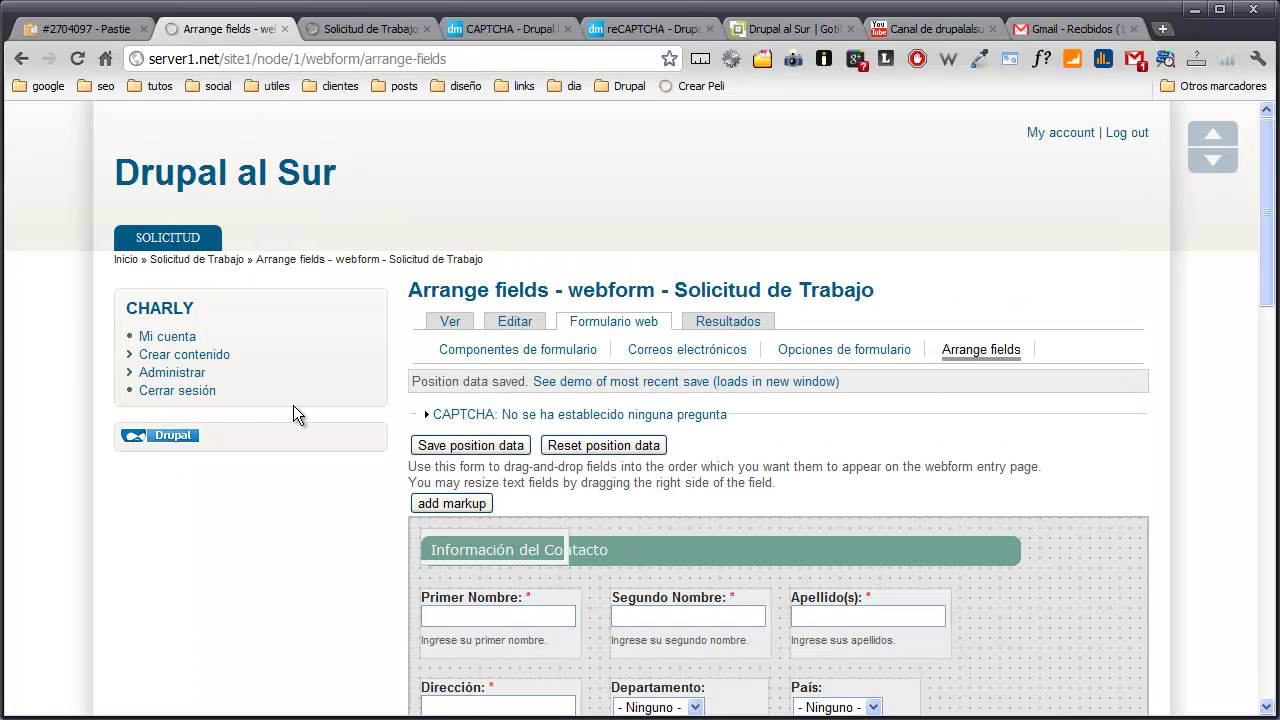
{"action": "left_click", "coordinate": [197, 372]}
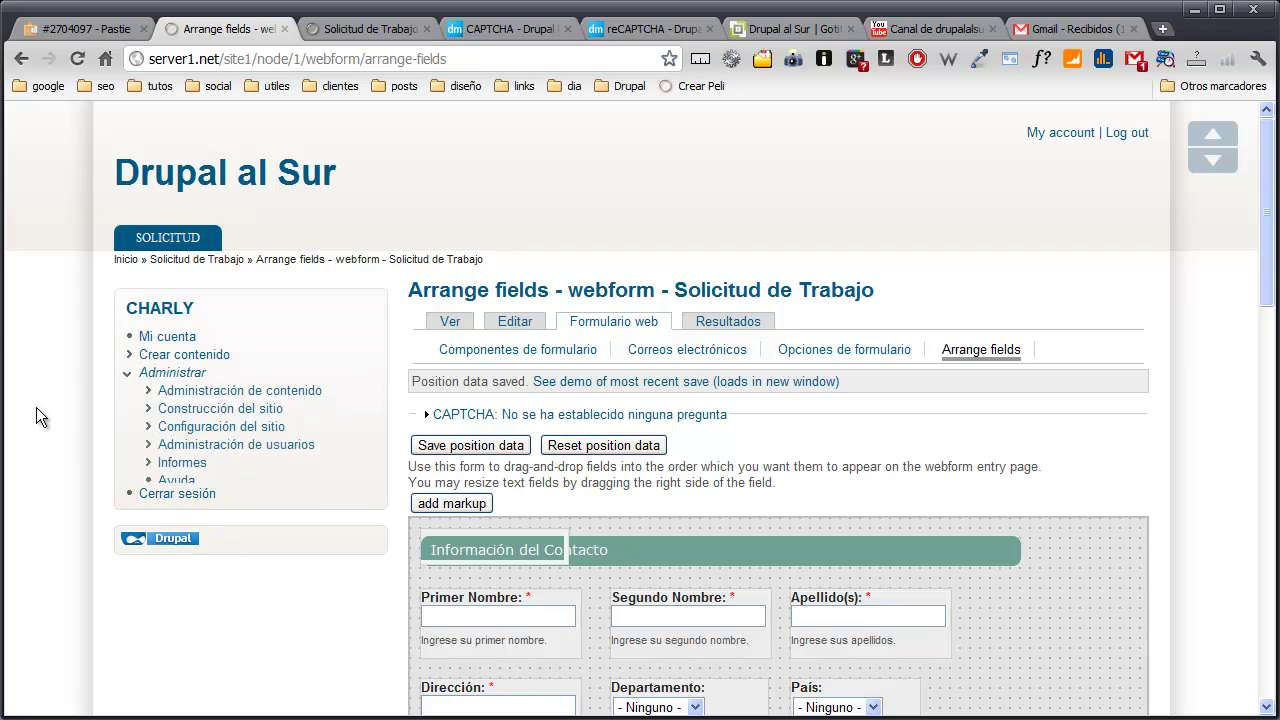
{"action": "left_click", "coordinate": [180, 449]}
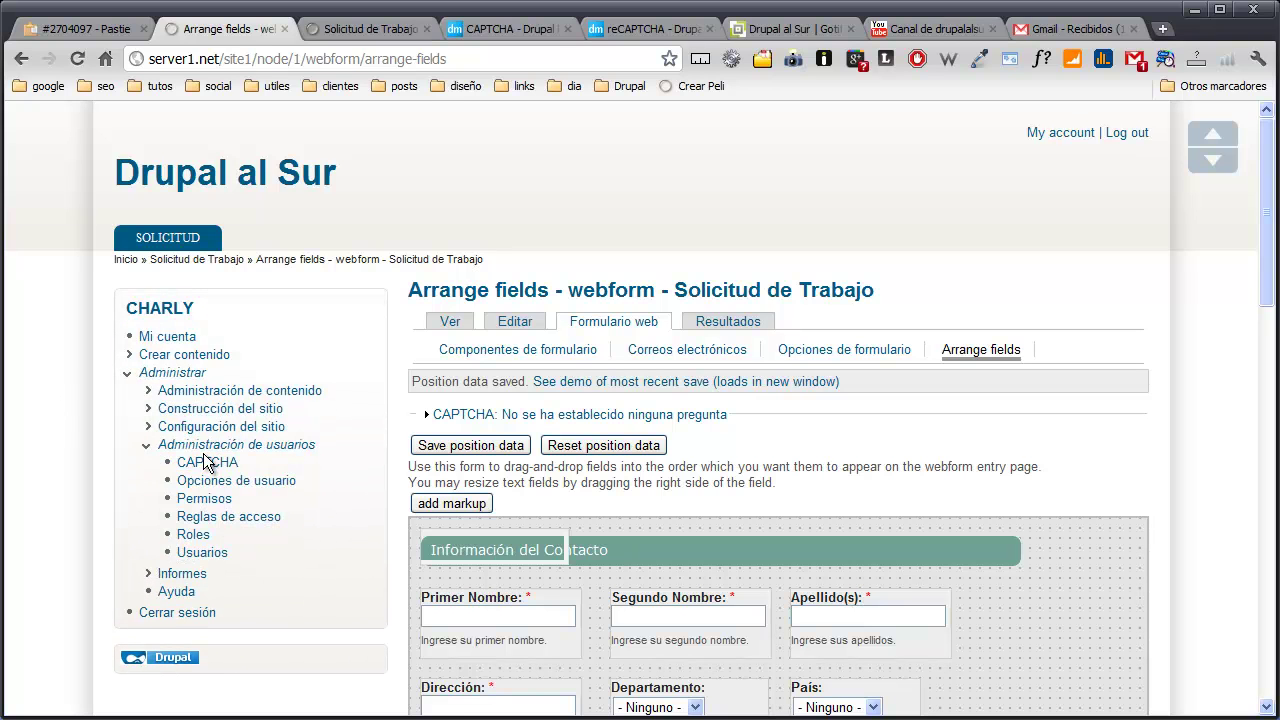
{"action": "middle_click", "coordinate": [204, 458]}
{"action": "left_click", "coordinate": [305, 32]}
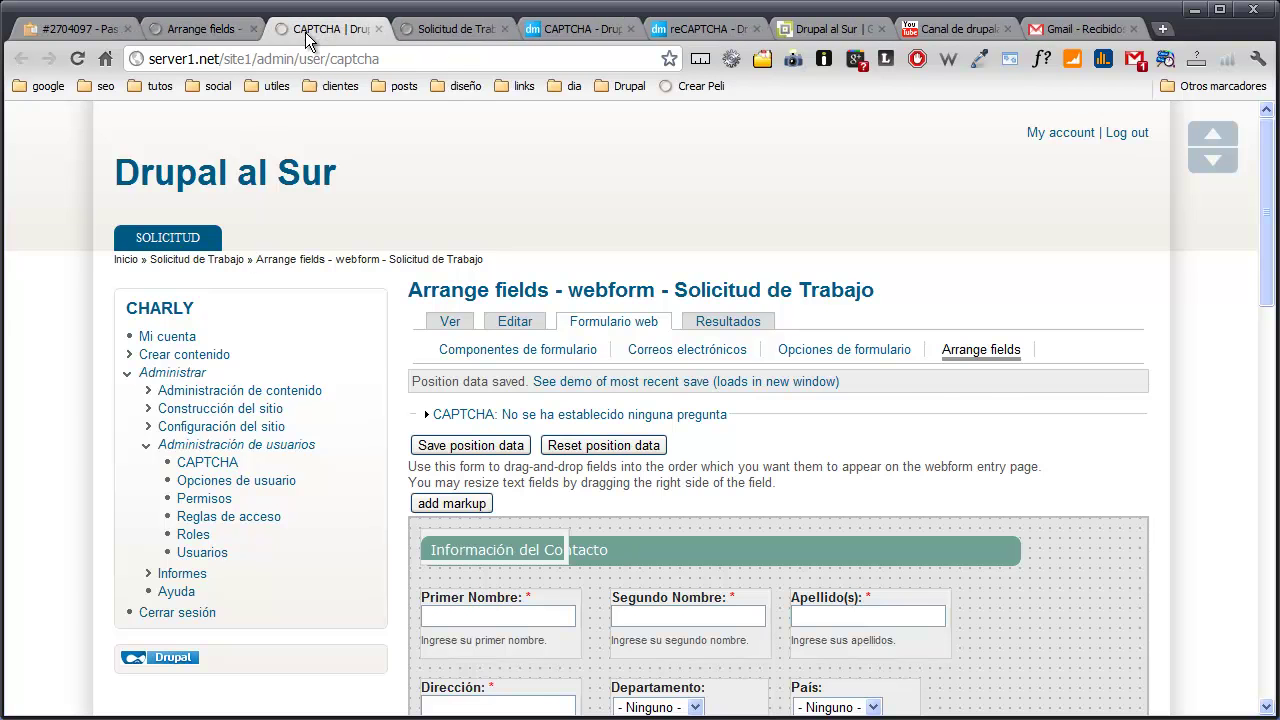
{"action": "scroll", "coordinate": [321, 382], "scroll_direction": "down", "scroll_amount": 2}
{"action": "scroll", "coordinate": [321, 382], "scroll_direction": "up", "scroll_amount": 1}
{"action": "left_click", "coordinate": [600, 249]}
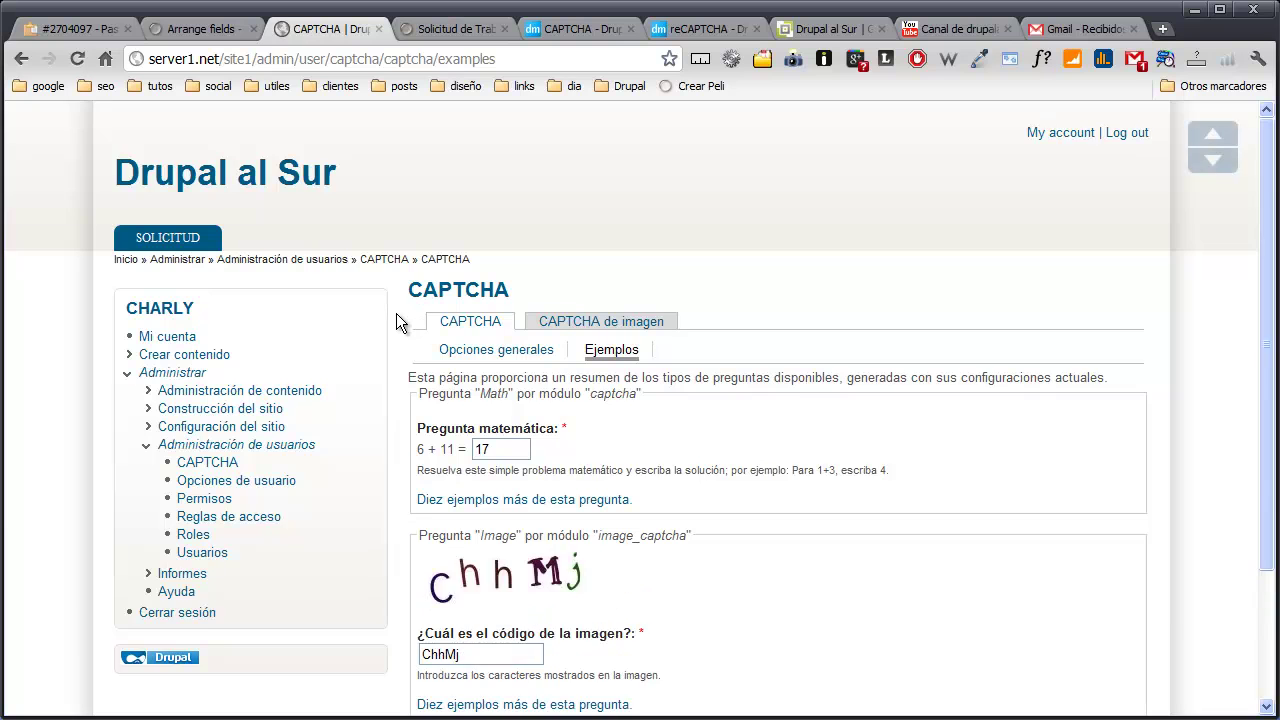
- Review the question examples, then open the CAPTCHA de imagen settings and examine the sample image, code, font and color options
{"action": "scroll", "coordinate": [396, 322], "scroll_direction": "down", "scroll_amount": 1}
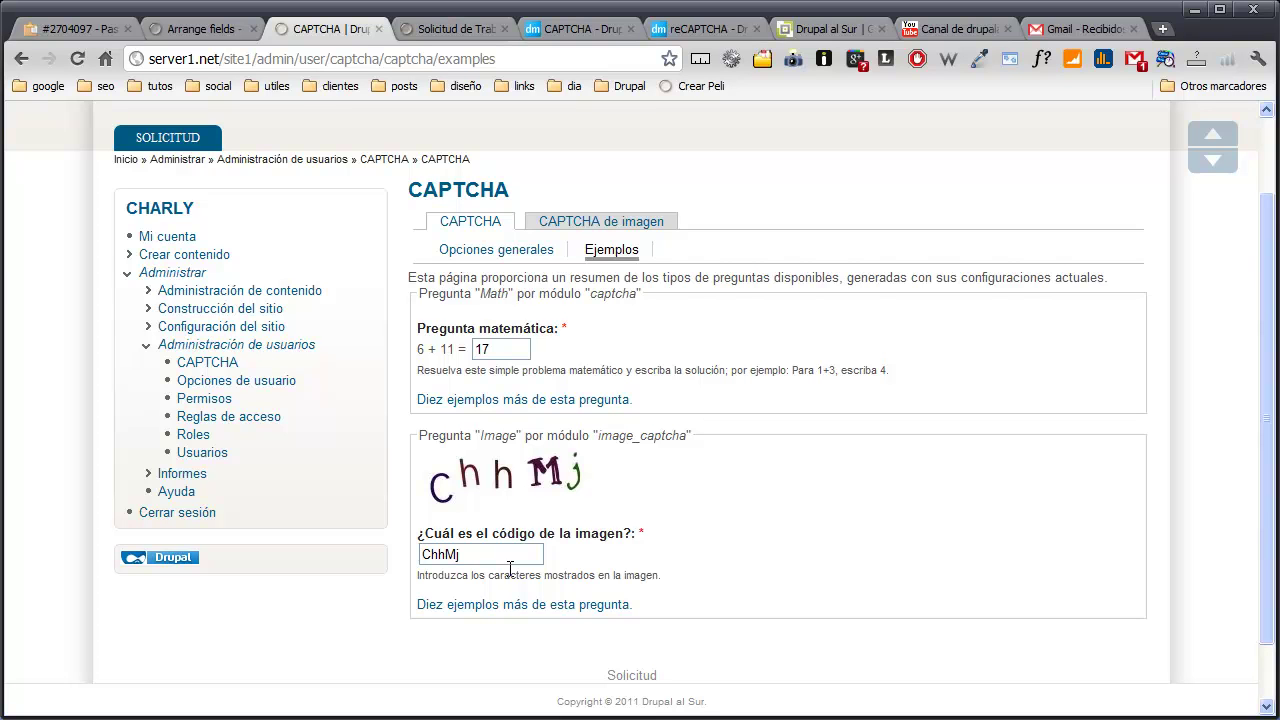
{"action": "left_click", "coordinate": [566, 226]}
{"action": "scroll", "coordinate": [328, 340], "scroll_direction": "down", "scroll_amount": 3}
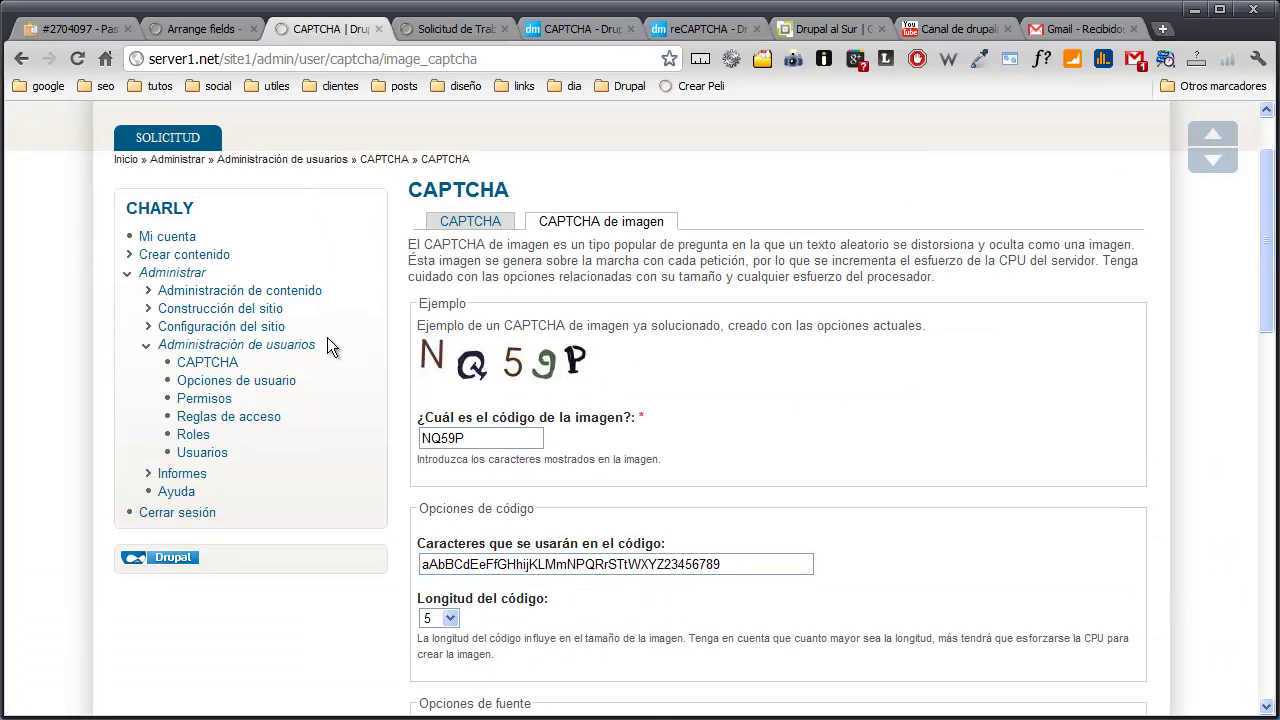
{"action": "scroll", "coordinate": [327, 338], "scroll_direction": "down", "scroll_amount": 4}
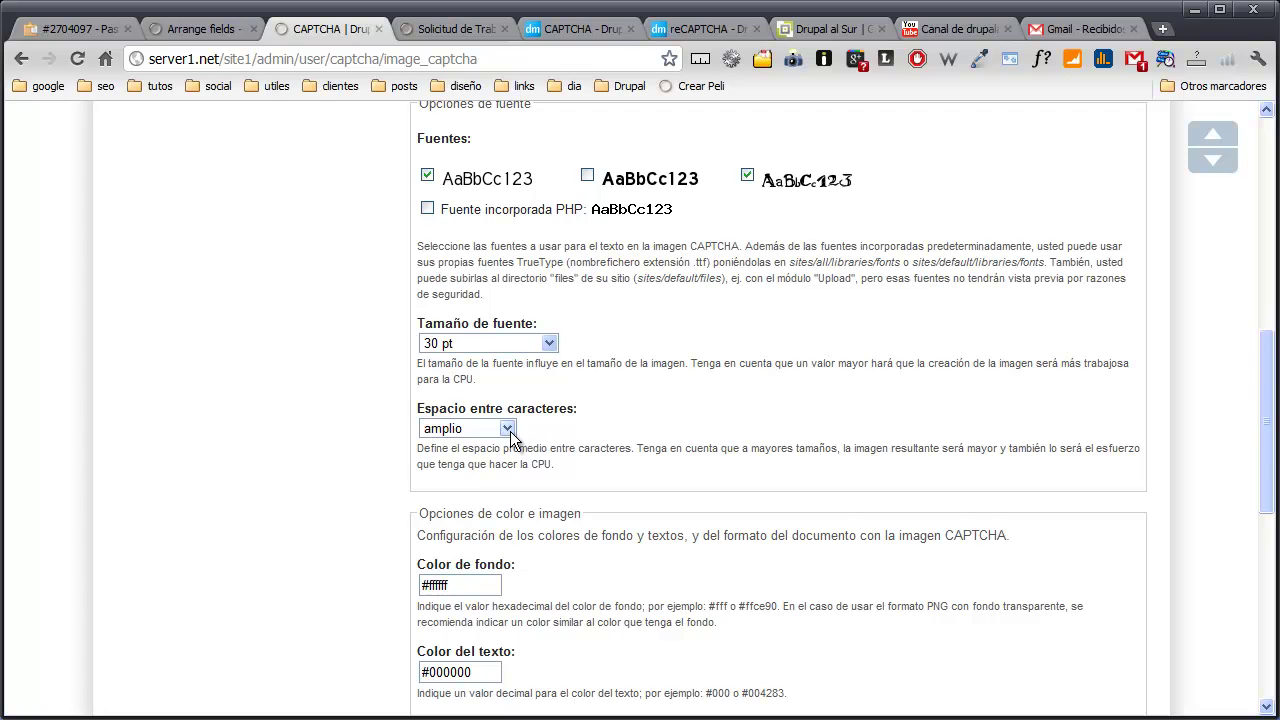
{"action": "scroll", "coordinate": [510, 431], "scroll_direction": "up", "scroll_amount": 6}
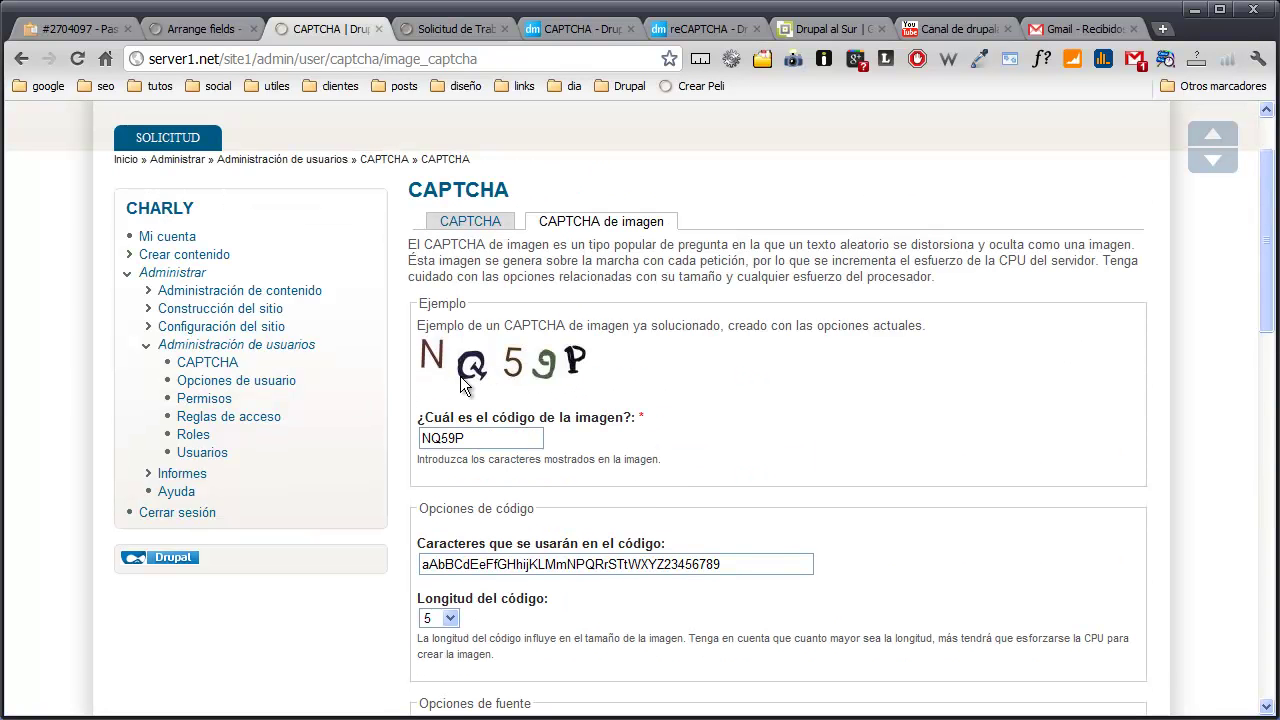
{"action": "scroll", "coordinate": [385, 405], "scroll_direction": "down", "scroll_amount": 12}
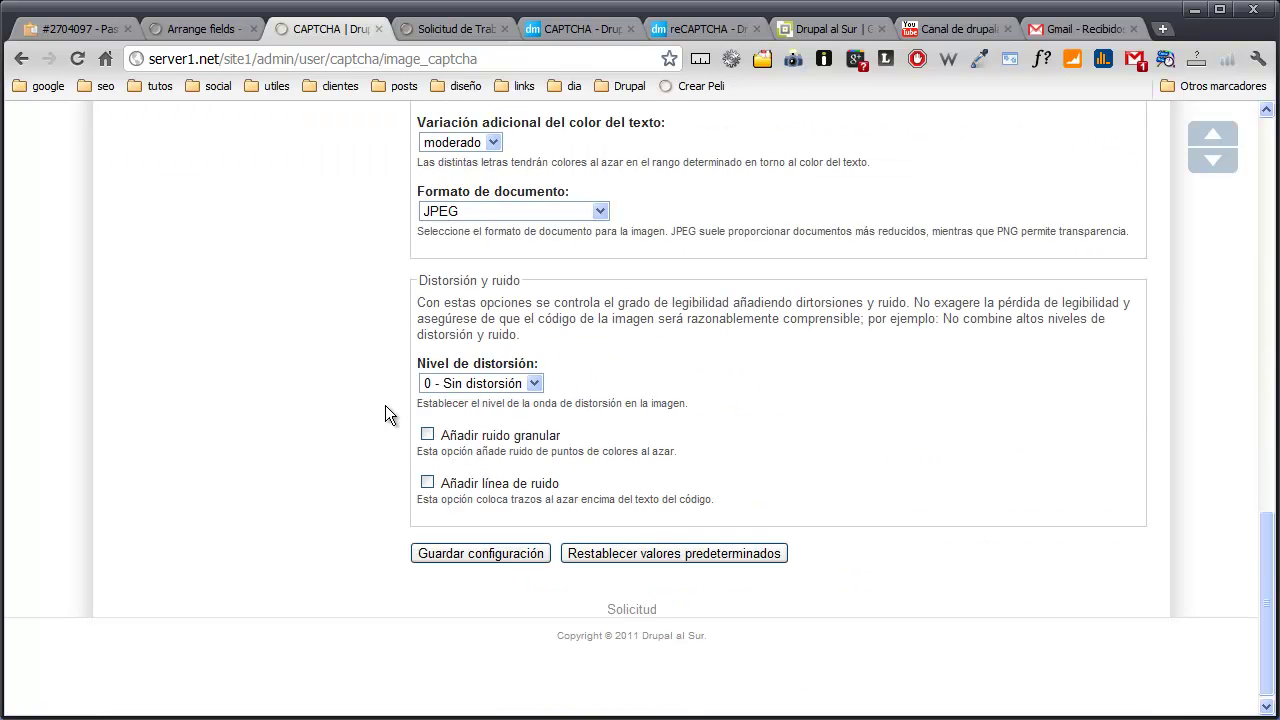
- Set the image CAPTCHA's Nivel de distorsión to 5 - Media, enable Añadir ruido granular and save the configuration
{"action": "left_click", "coordinate": [533, 386]}
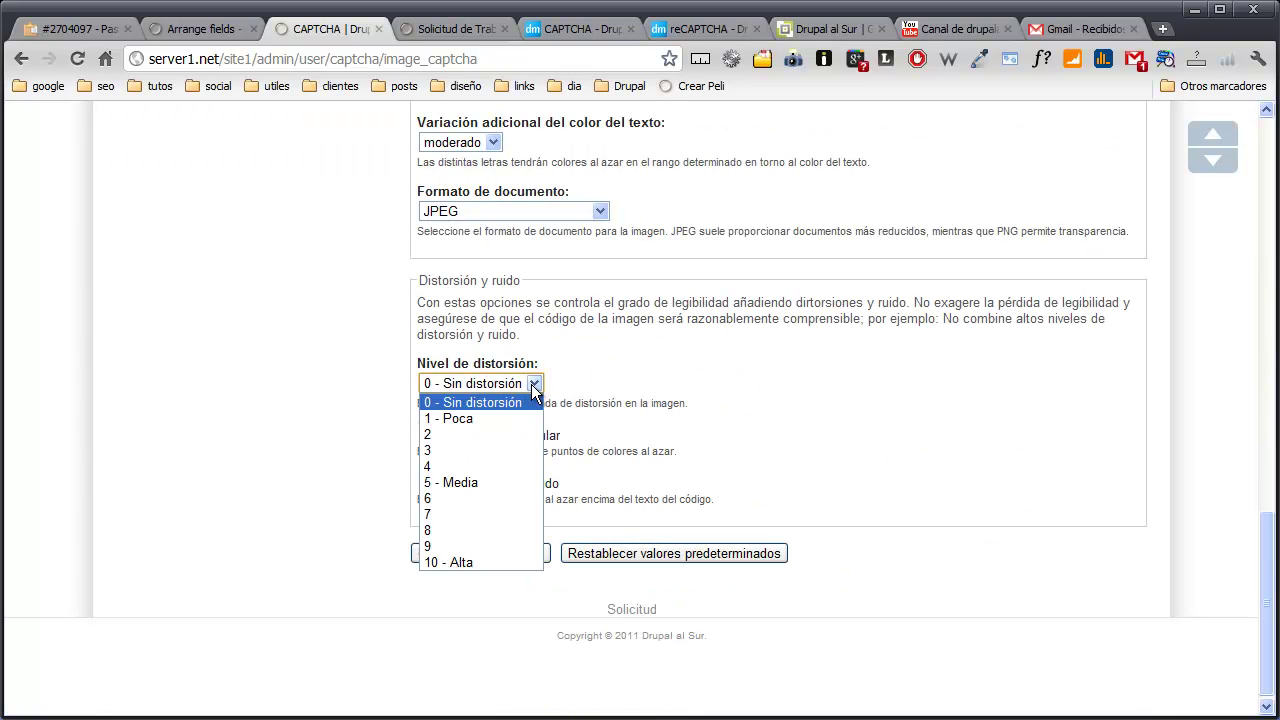
{"action": "left_click", "coordinate": [445, 482]}
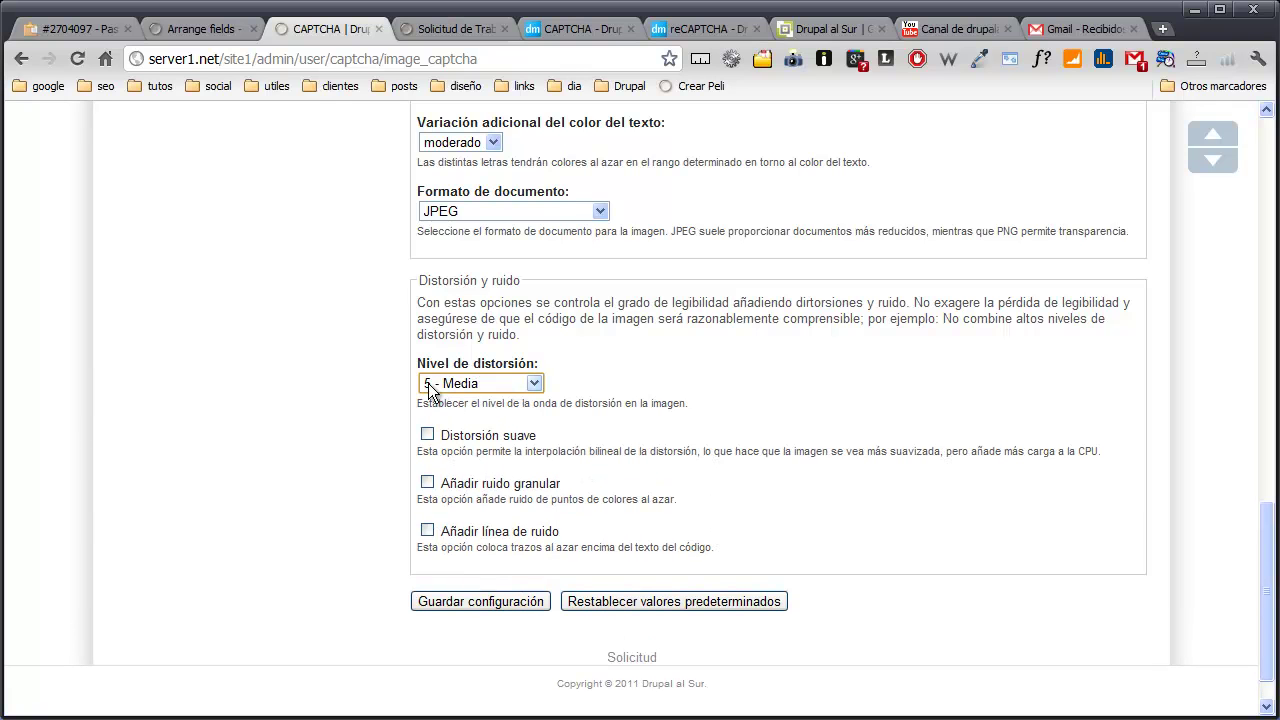
{"action": "left_click", "coordinate": [428, 483]}
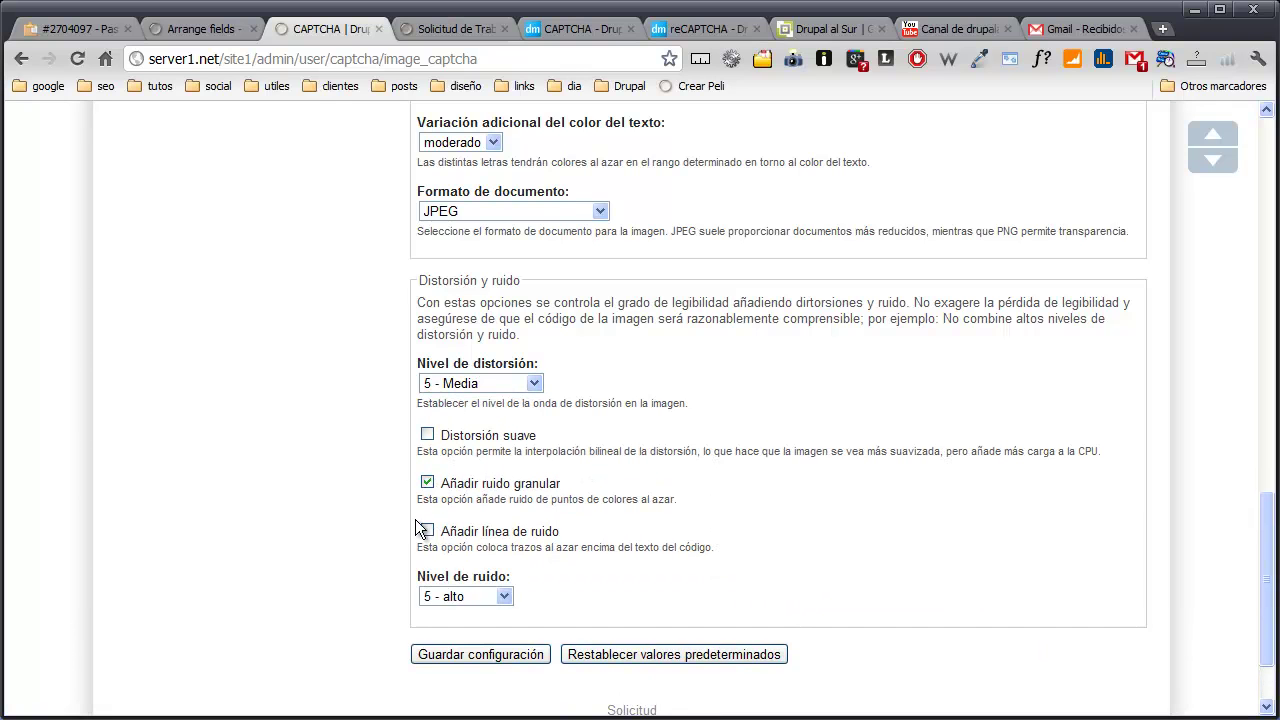
{"action": "scroll", "coordinate": [435, 540], "scroll_direction": "down", "scroll_amount": 1}
{"action": "left_click", "coordinate": [450, 549]}
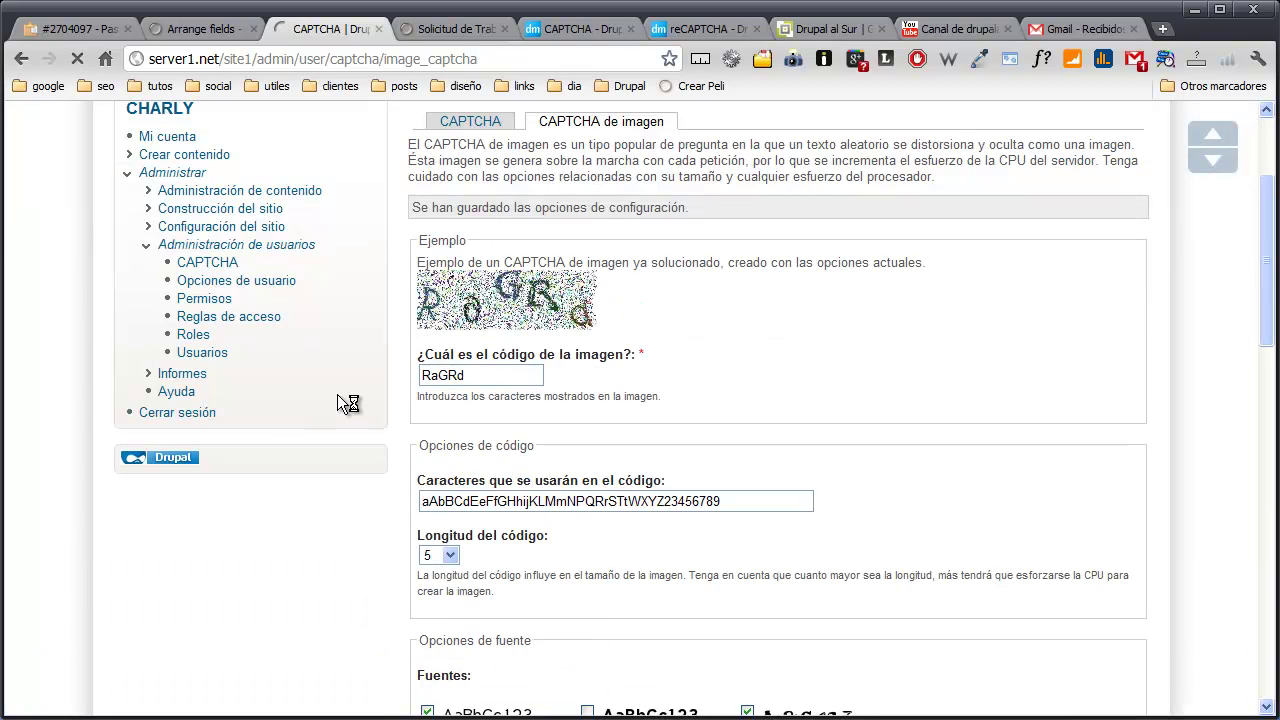
- In the general CAPTCHA options, set Tipo de pregunta predefinida to Image (del módulo image_captcha) and save
{"action": "left_click", "coordinate": [470, 321]}
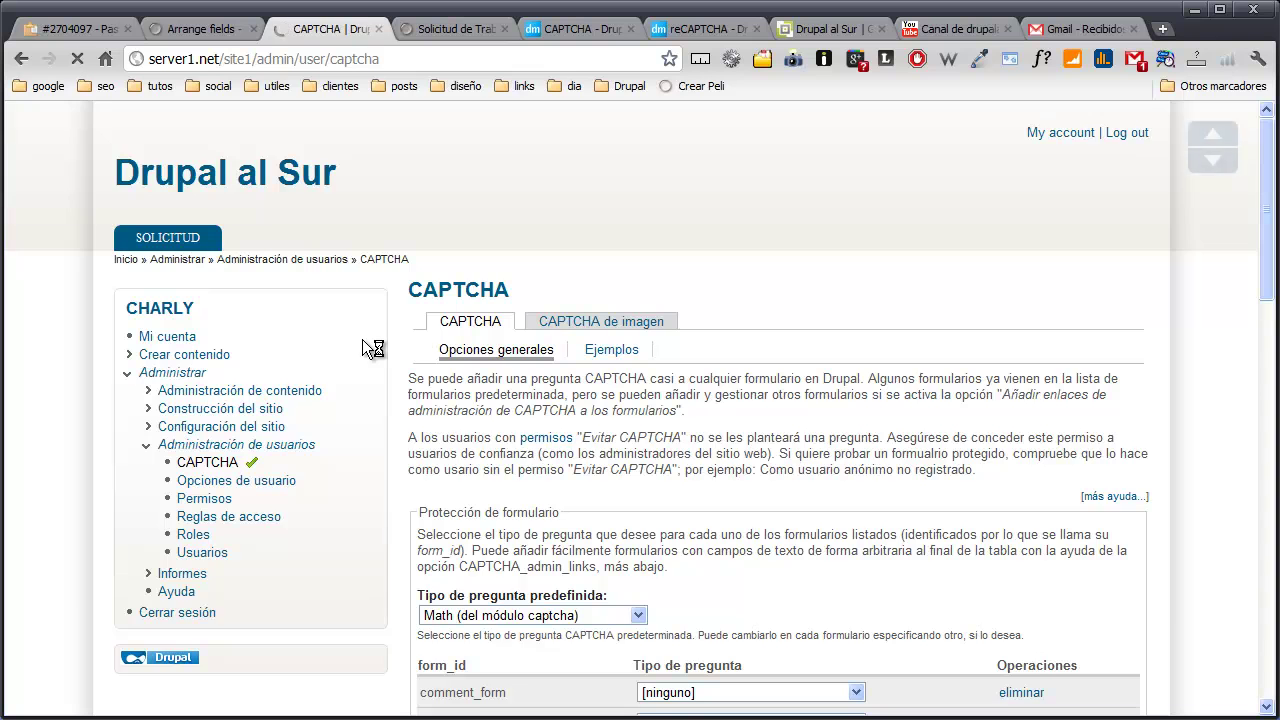
{"action": "scroll", "coordinate": [568, 474], "scroll_direction": "down", "scroll_amount": 1}
{"action": "scroll", "coordinate": [568, 474], "scroll_direction": "down", "scroll_amount": 2}
{"action": "left_click", "coordinate": [637, 315]}
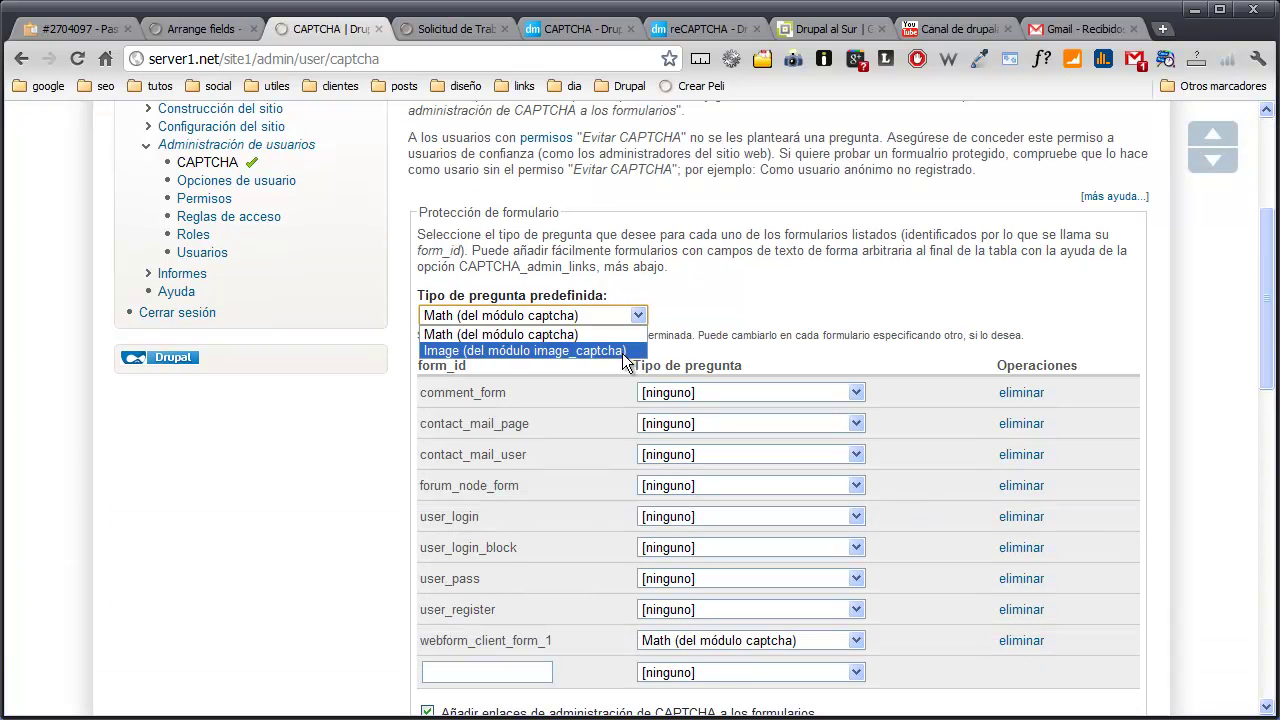
{"action": "left_click", "coordinate": [625, 351]}
{"action": "scroll", "coordinate": [383, 448], "scroll_direction": "down", "scroll_amount": 10}
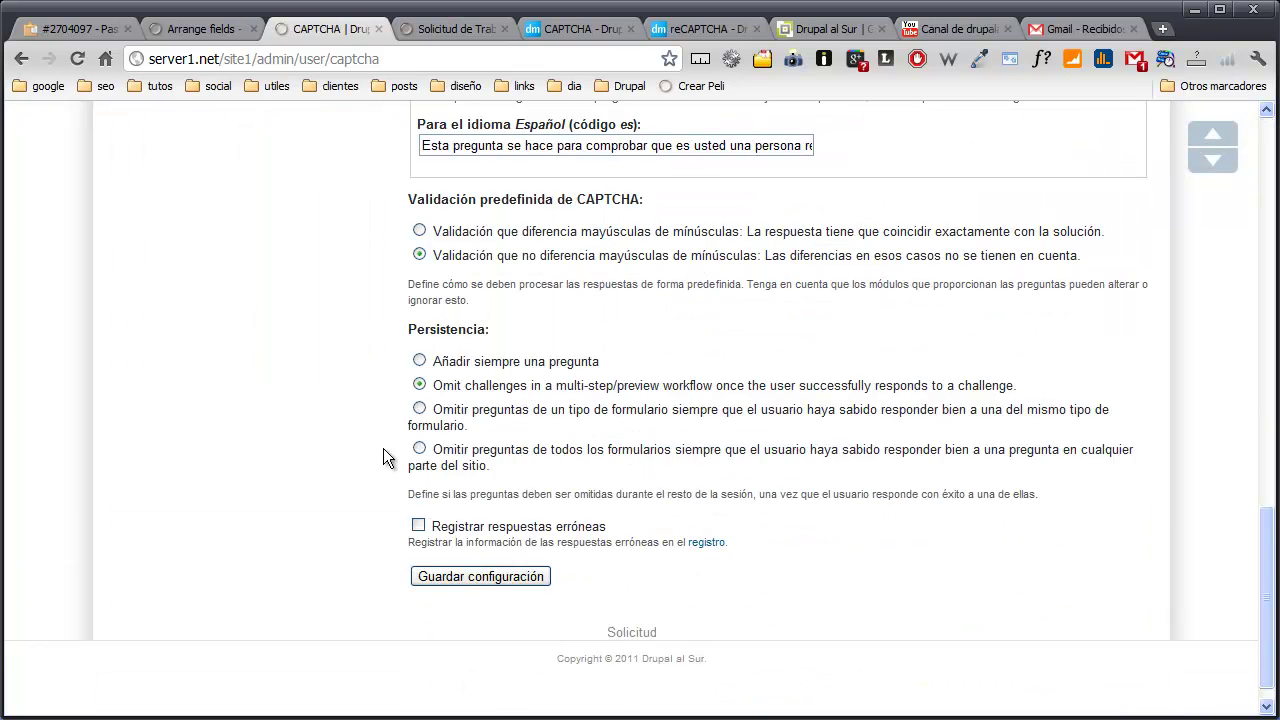
{"action": "left_click", "coordinate": [446, 547]}
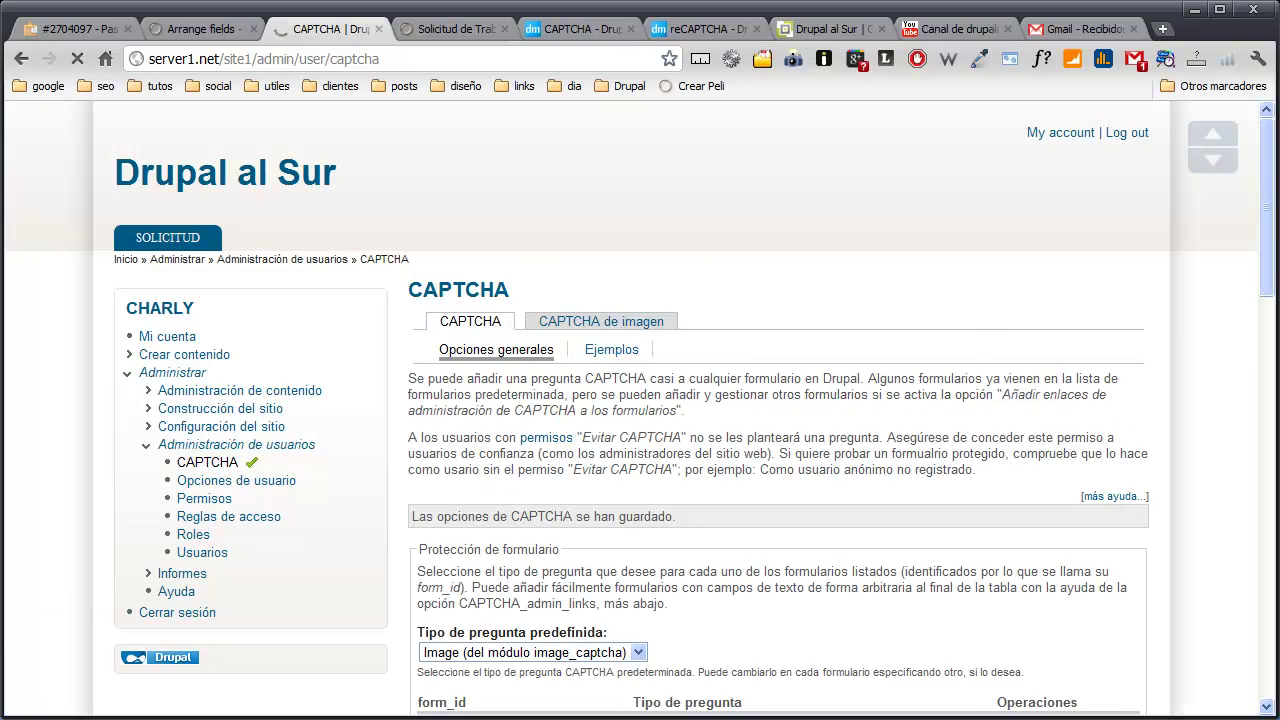
- Switch to Internet Explorer, reload the Solicitud de Trabajo page to check its CAPTCHA question type, and return to Chrome
{"action": "key", "text": "alt+Tab"}
{"action": "left_click", "coordinate": [840, 77]}
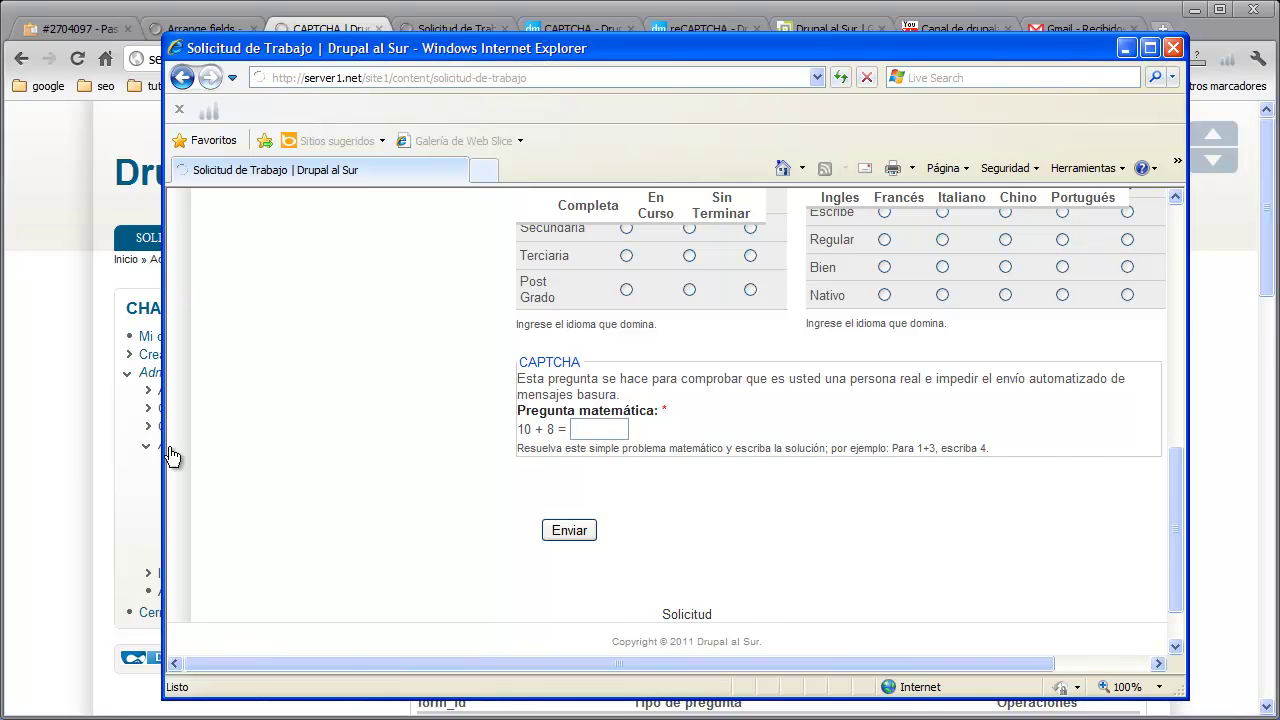
{"action": "left_click", "coordinate": [84, 453]}
- Delete the CAPTCHA point for webform_client_form_1 from the form protection table and confirm the deletion
{"action": "scroll", "coordinate": [327, 330], "scroll_direction": "down", "scroll_amount": 6}
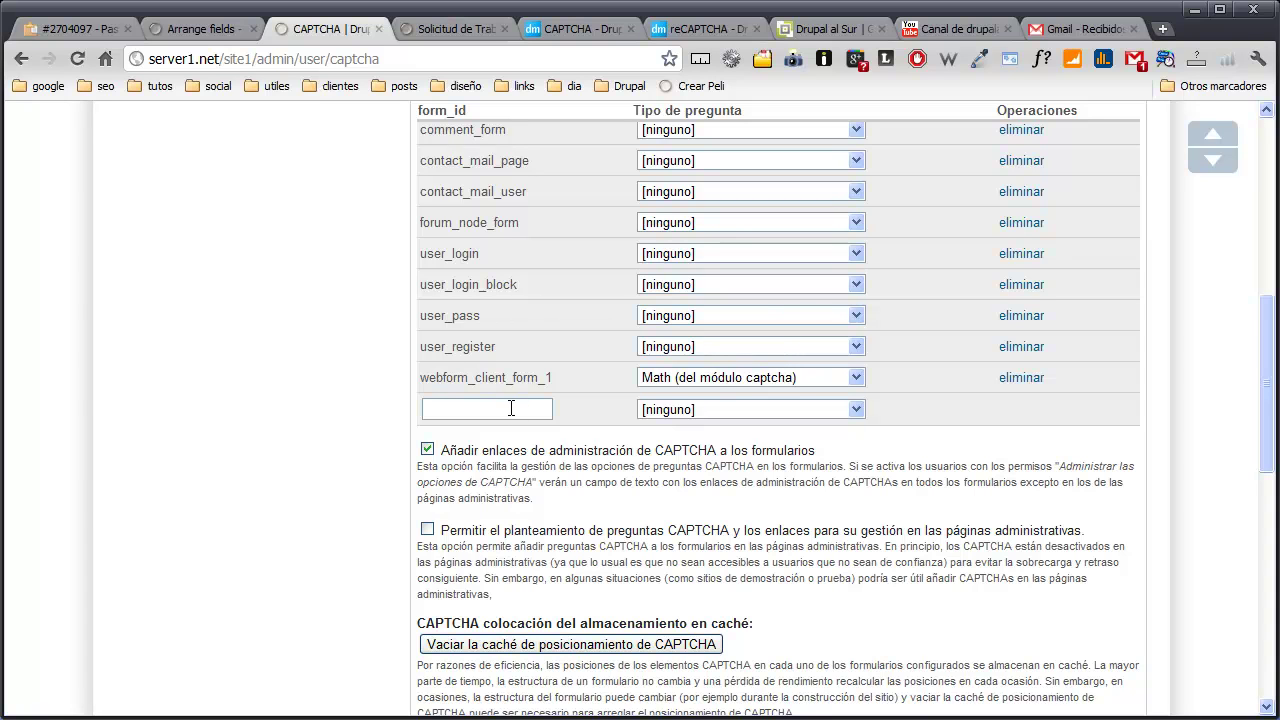
{"action": "left_click", "coordinate": [1021, 377]}
{"action": "left_click", "coordinate": [448, 348]}
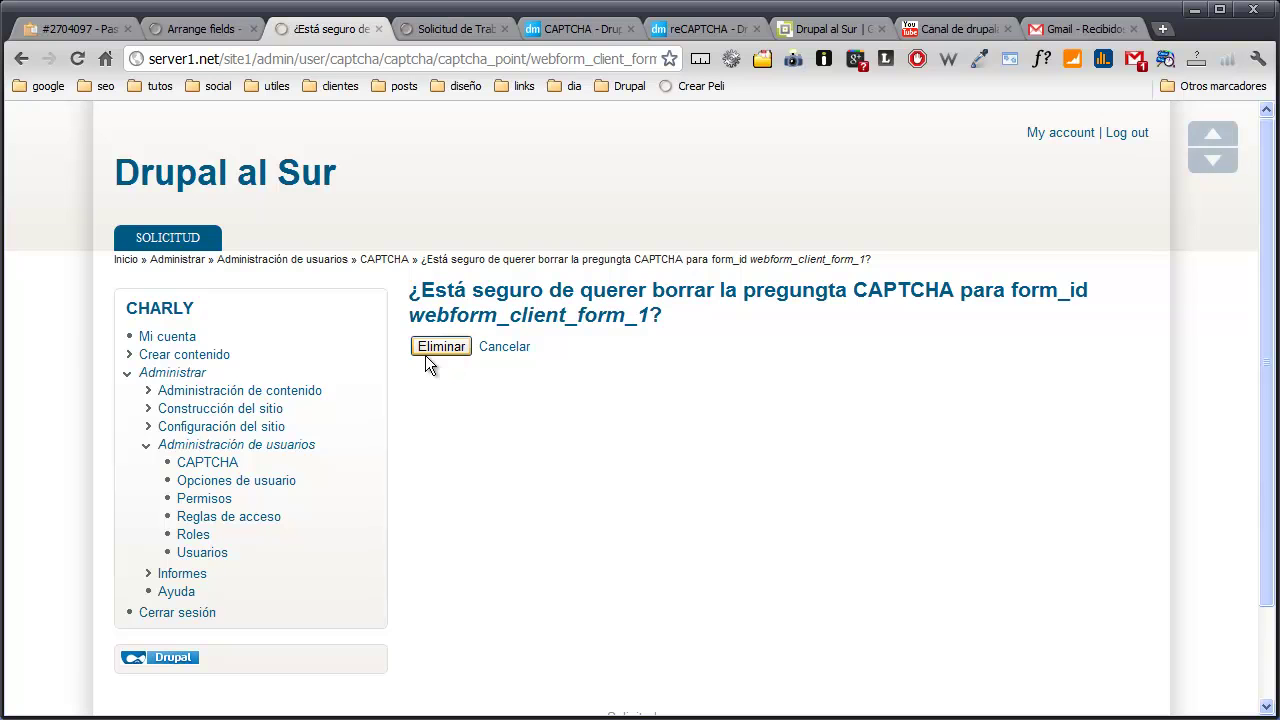
- Enter webform_client_form_1 as the form_id in the empty row of the form protection table
{"action": "scroll", "coordinate": [415, 380], "scroll_direction": "down", "scroll_amount": 5}
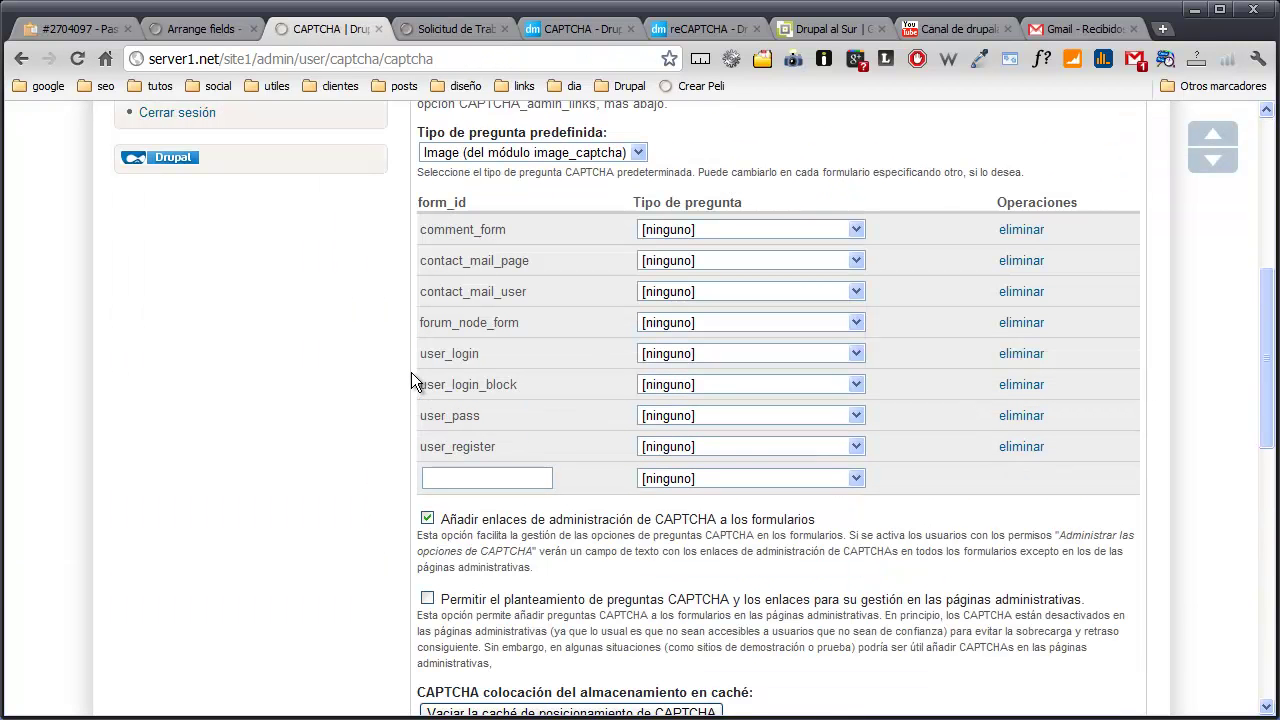
{"action": "left_click", "coordinate": [497, 480]}
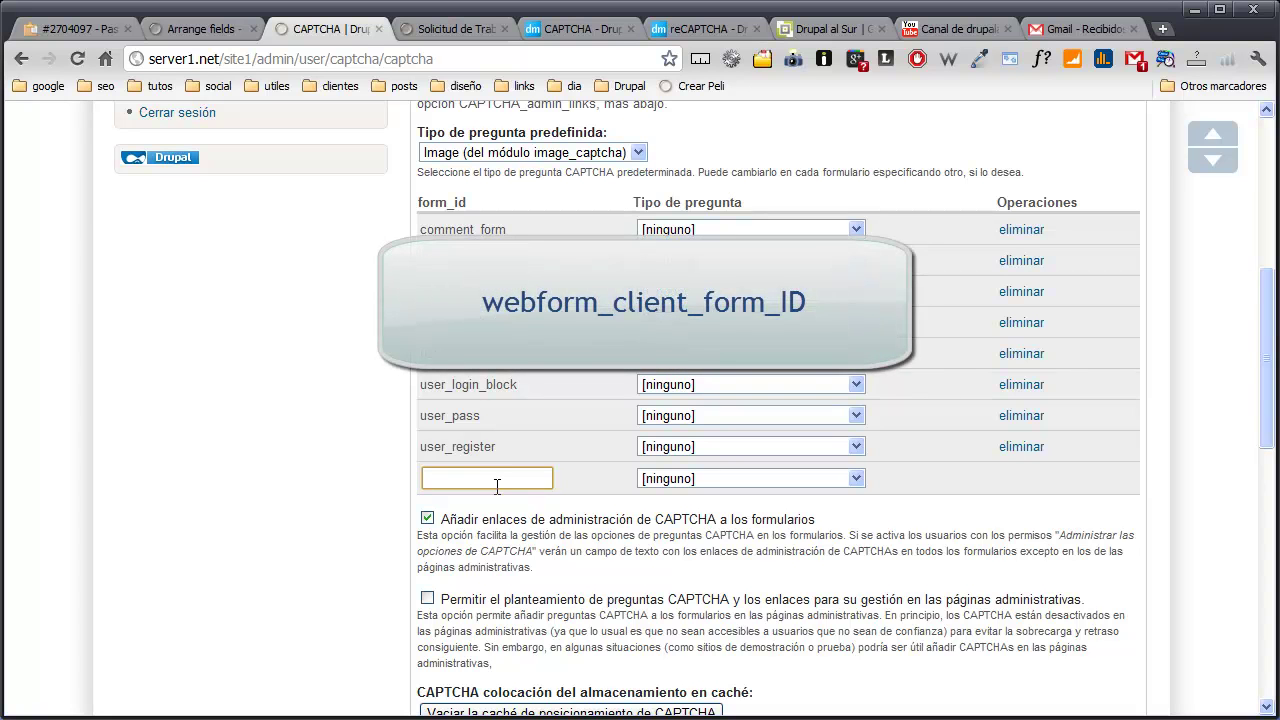
{"action": "right_click", "coordinate": [497, 486]}
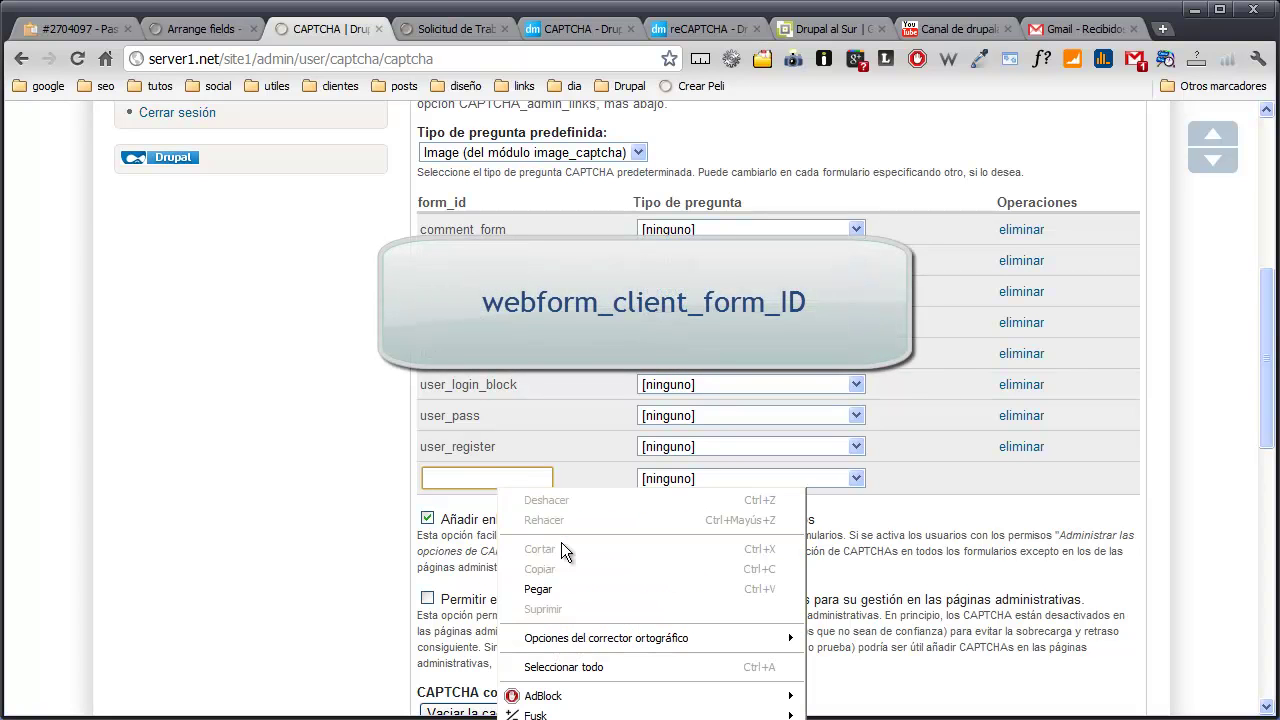
{"action": "left_click", "coordinate": [575, 588]}
{"action": "left_click", "coordinate": [533, 500]}
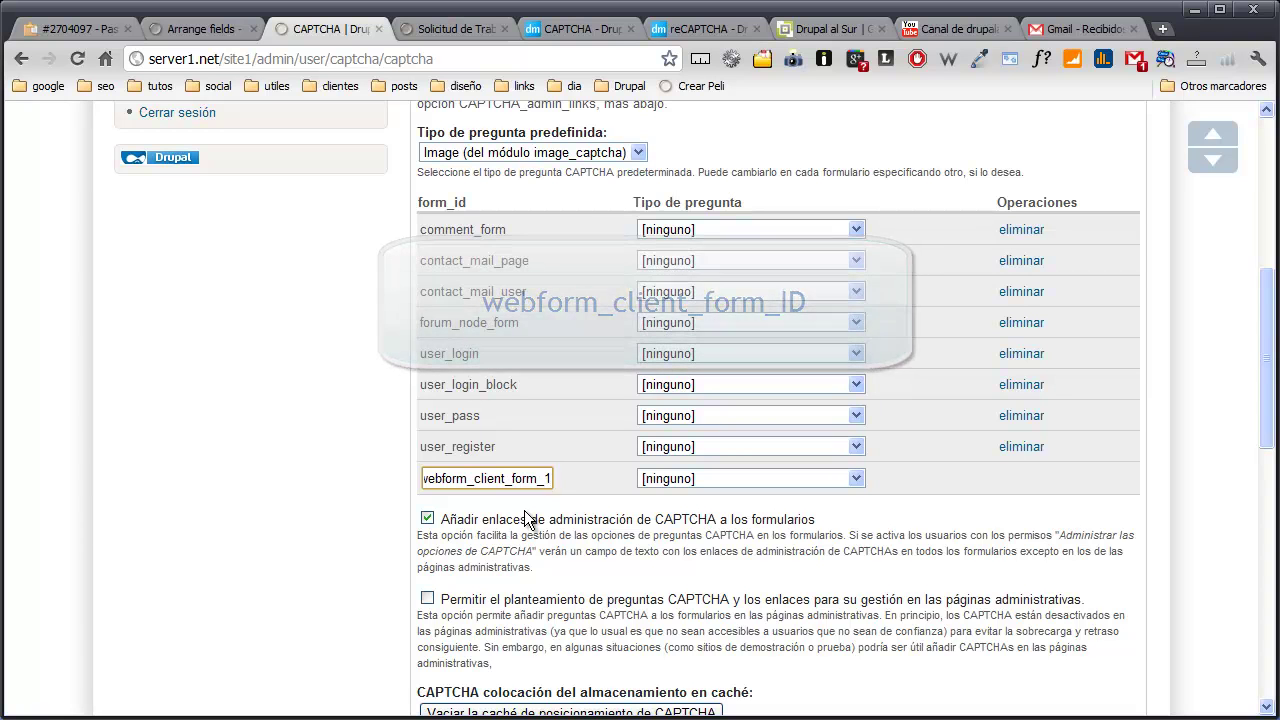
- View the Solicitud de Trabajo page in its Chrome tab, then return to the CAPTCHA settings
{"action": "left_click", "coordinate": [484, 30]}
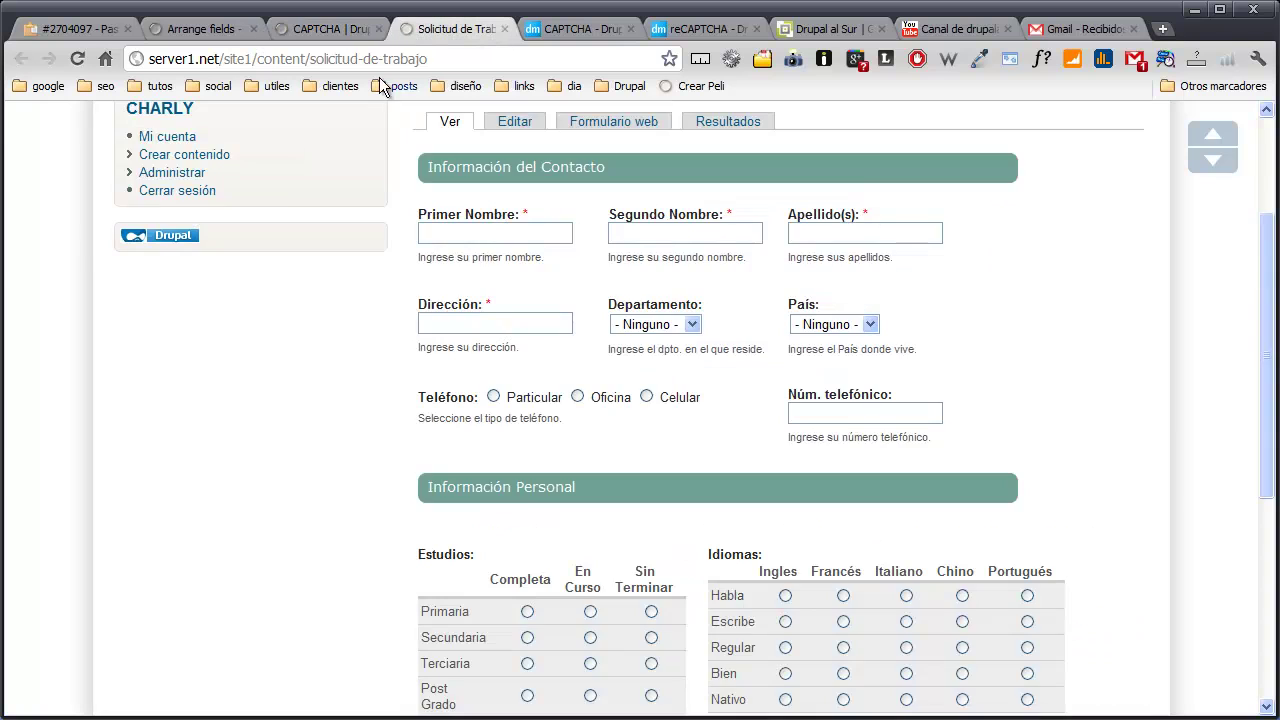
{"action": "scroll", "coordinate": [389, 211], "scroll_direction": "up", "scroll_amount": 2}
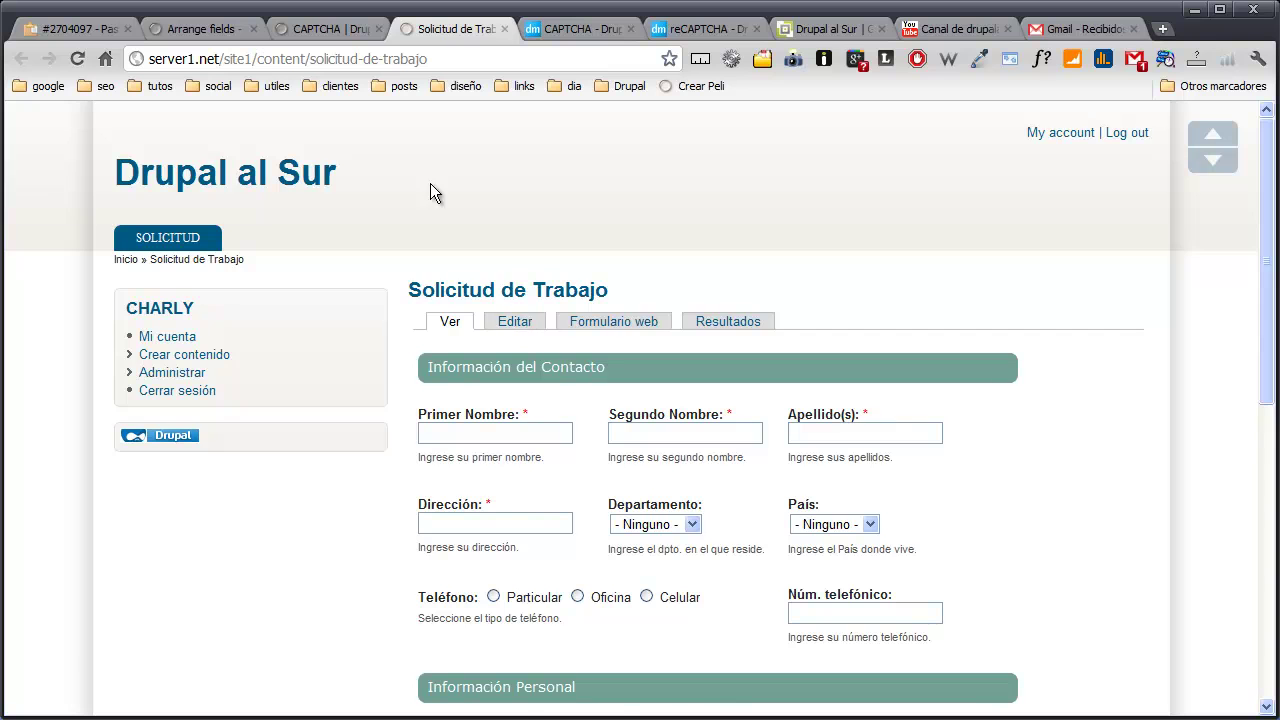
{"action": "left_click", "coordinate": [345, 32]}
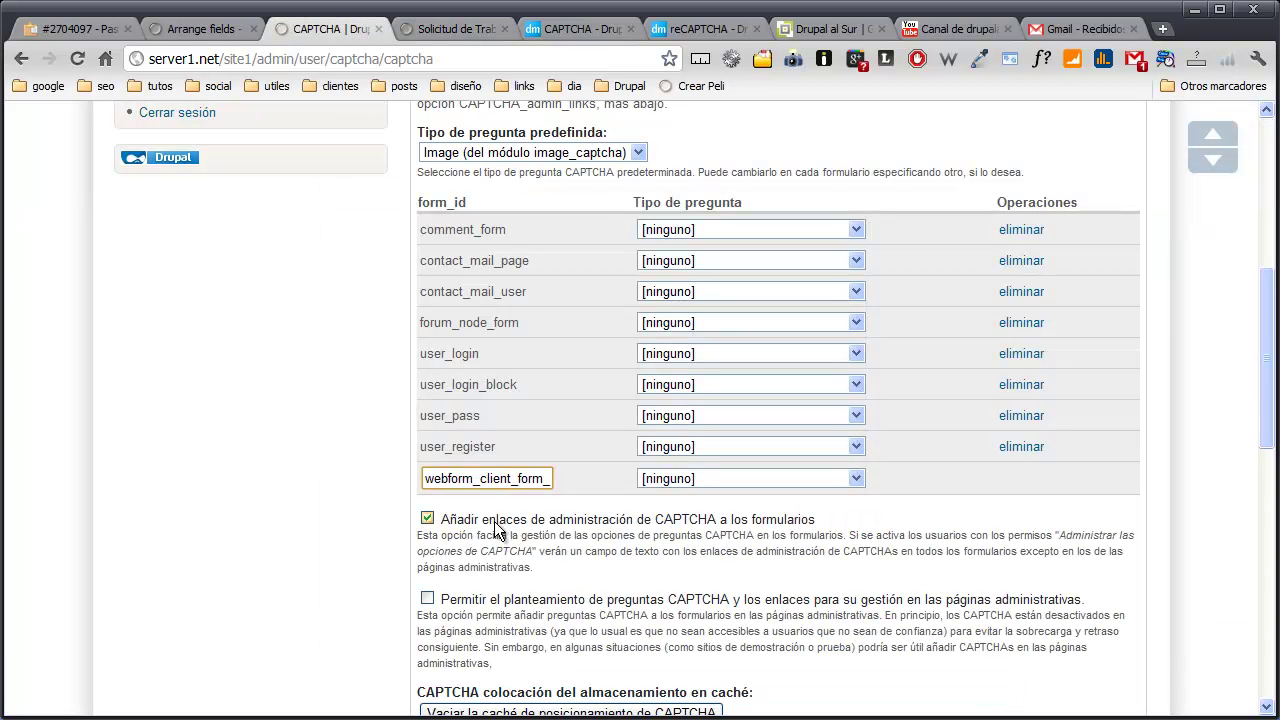
- Complete the new form_id as webform_client_form_1, set its question type to Image (del módulo image_captcha) and save the configuration
{"action": "key", "text": "Down"}
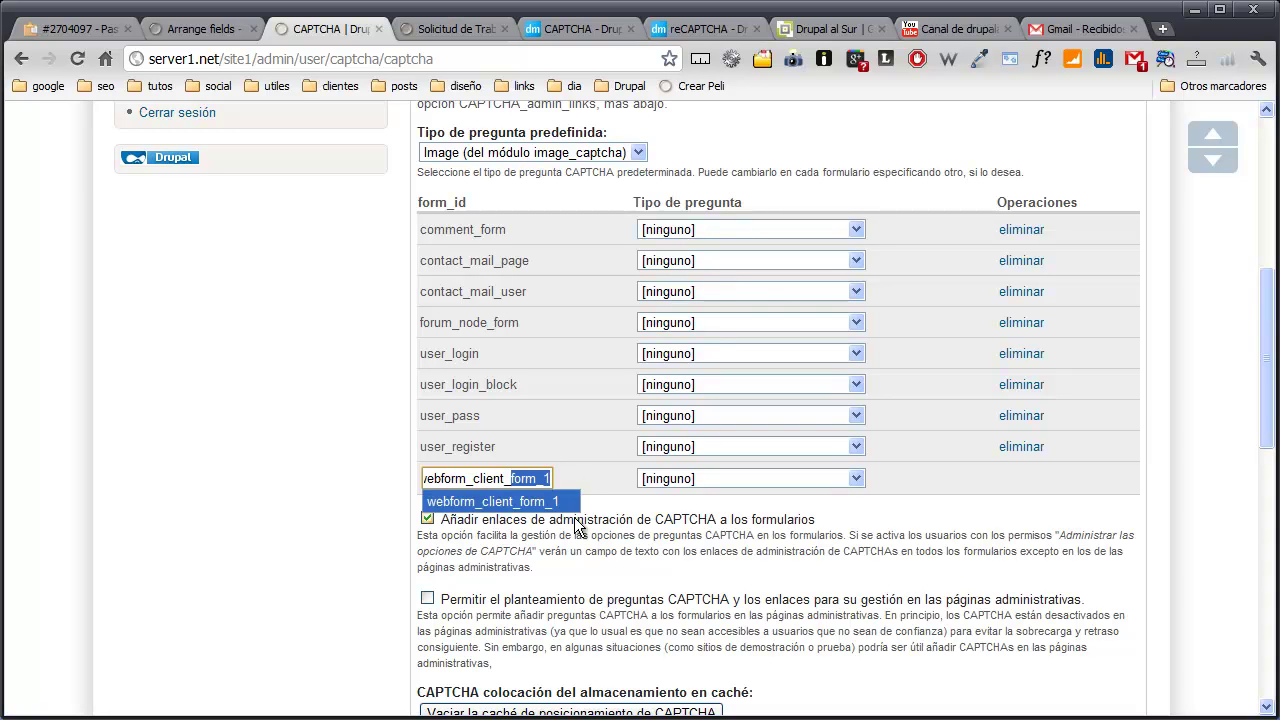
{"action": "key", "text": "Return"}
{"action": "key", "text": "shift+Left"}
{"action": "key", "text": "shift+Left"}
{"action": "key", "text": "shift+Left"}
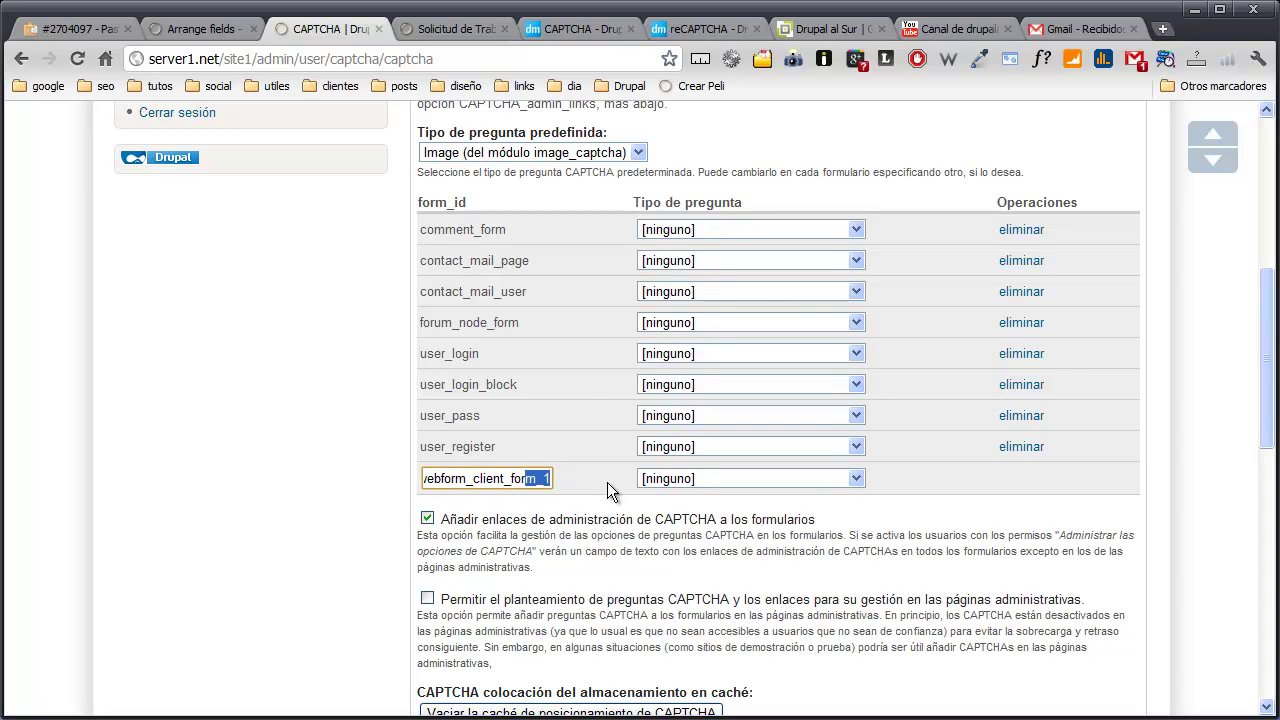
{"action": "left_click", "coordinate": [862, 483]}
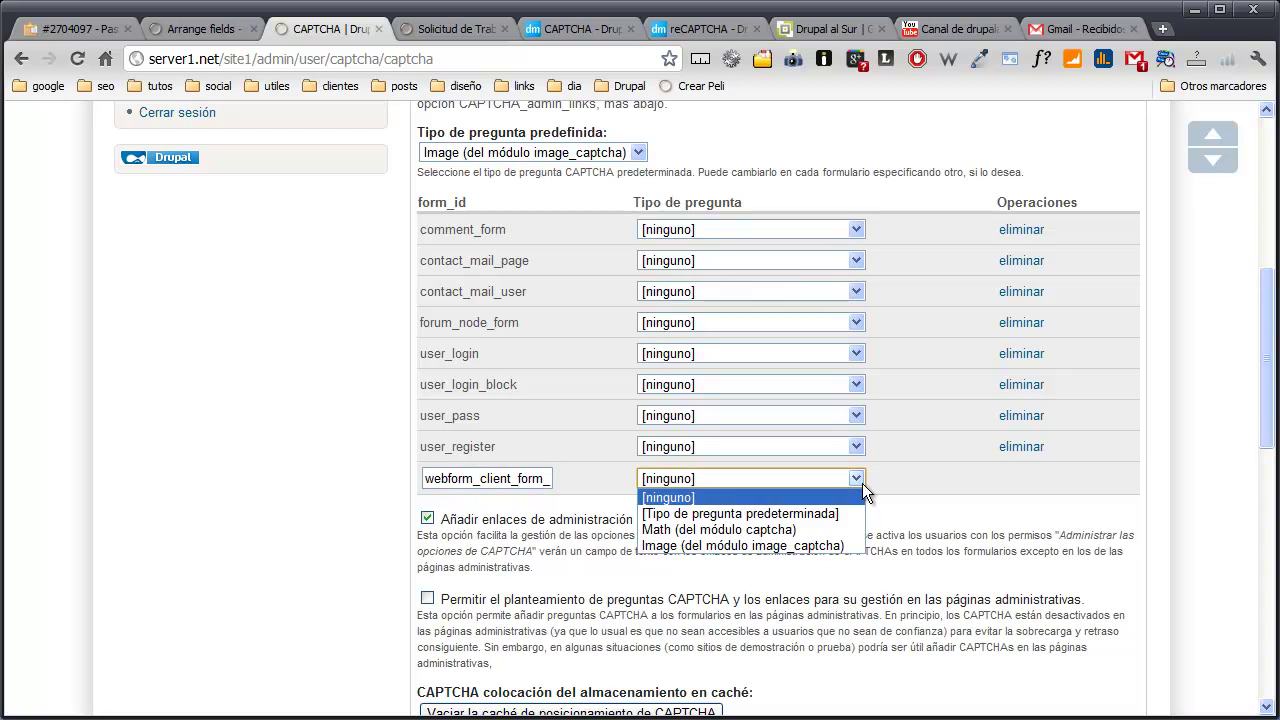
{"action": "left_click", "coordinate": [842, 545]}
{"action": "scroll", "coordinate": [437, 472], "scroll_direction": "down", "scroll_amount": 10}
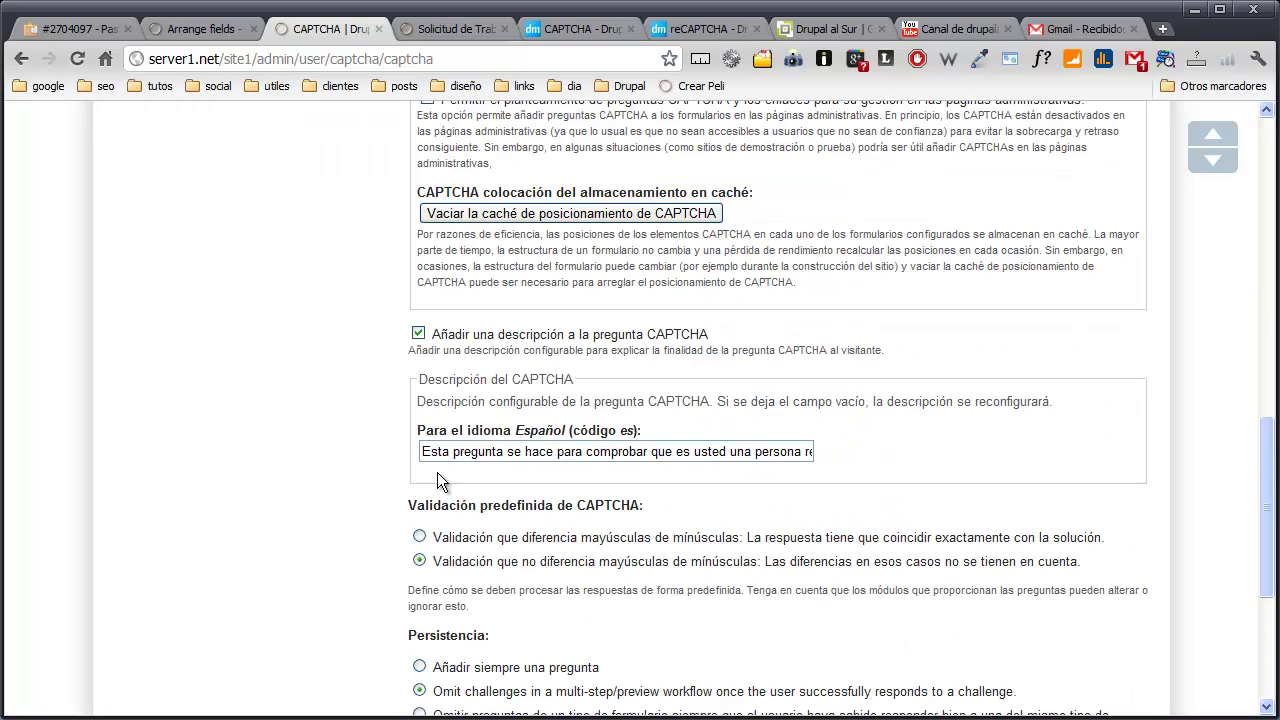
{"action": "left_click", "coordinate": [436, 548]}
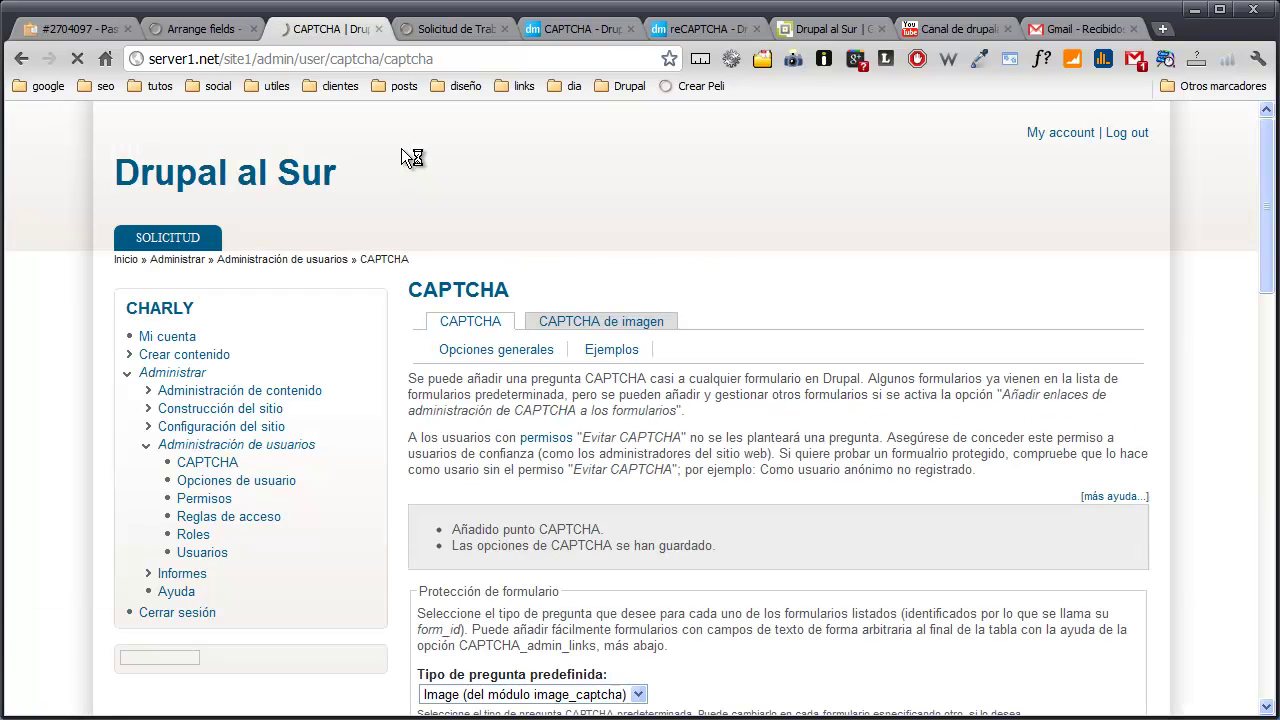
- In Internet Explorer, reload the Solicitud de Trabajo page, examine the CAPTCHA above the Enviar button, and return to Chrome
{"action": "key", "text": "alt+Tab"}
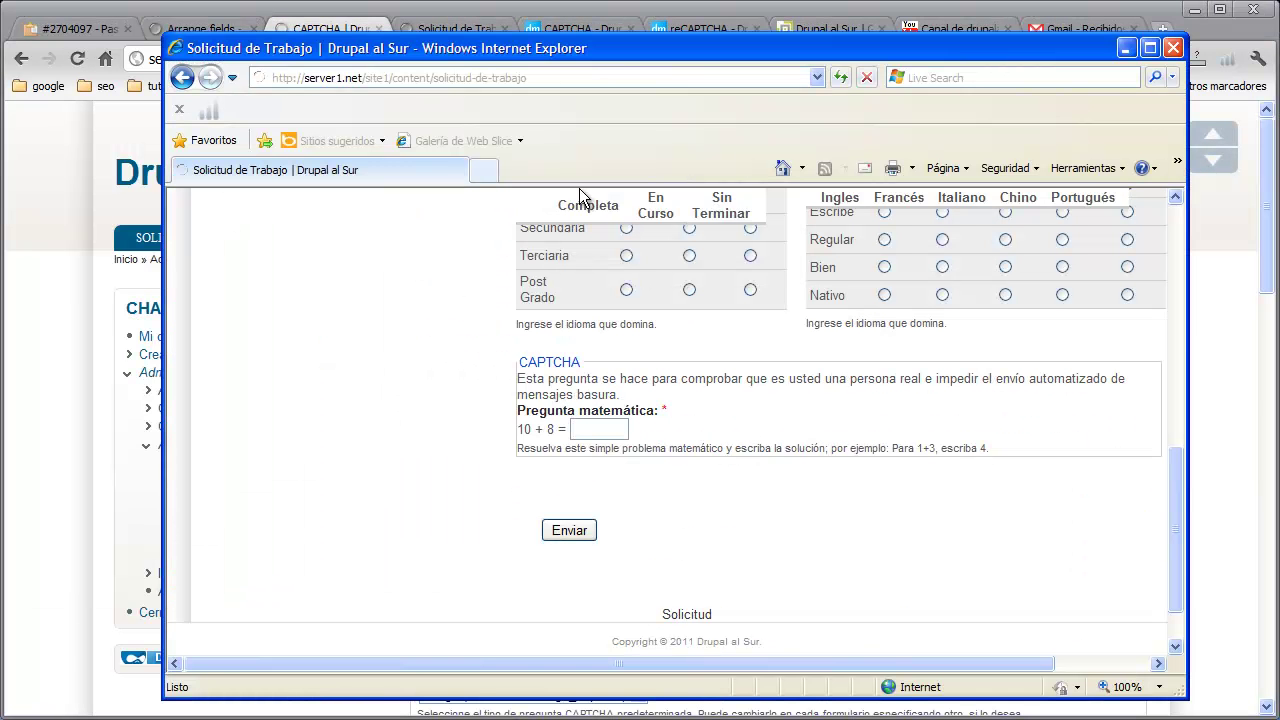
{"action": "left_click", "coordinate": [843, 78]}
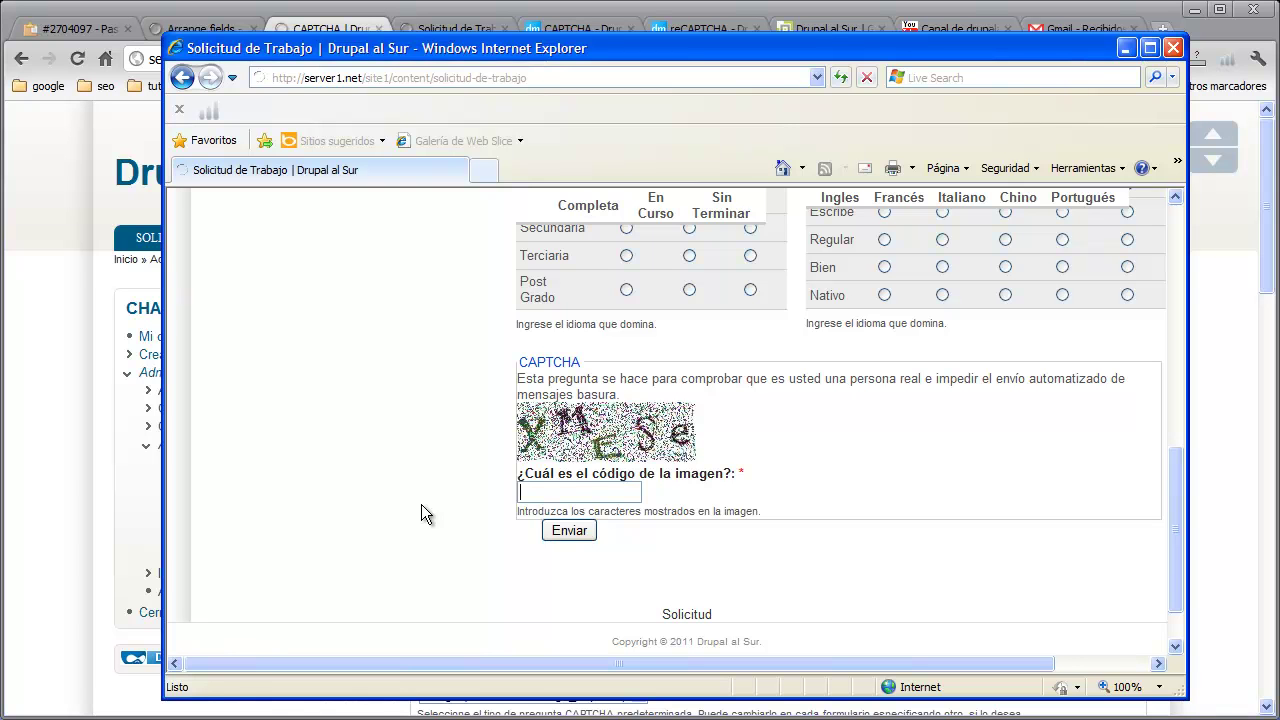
{"action": "left_click", "coordinate": [107, 518]}
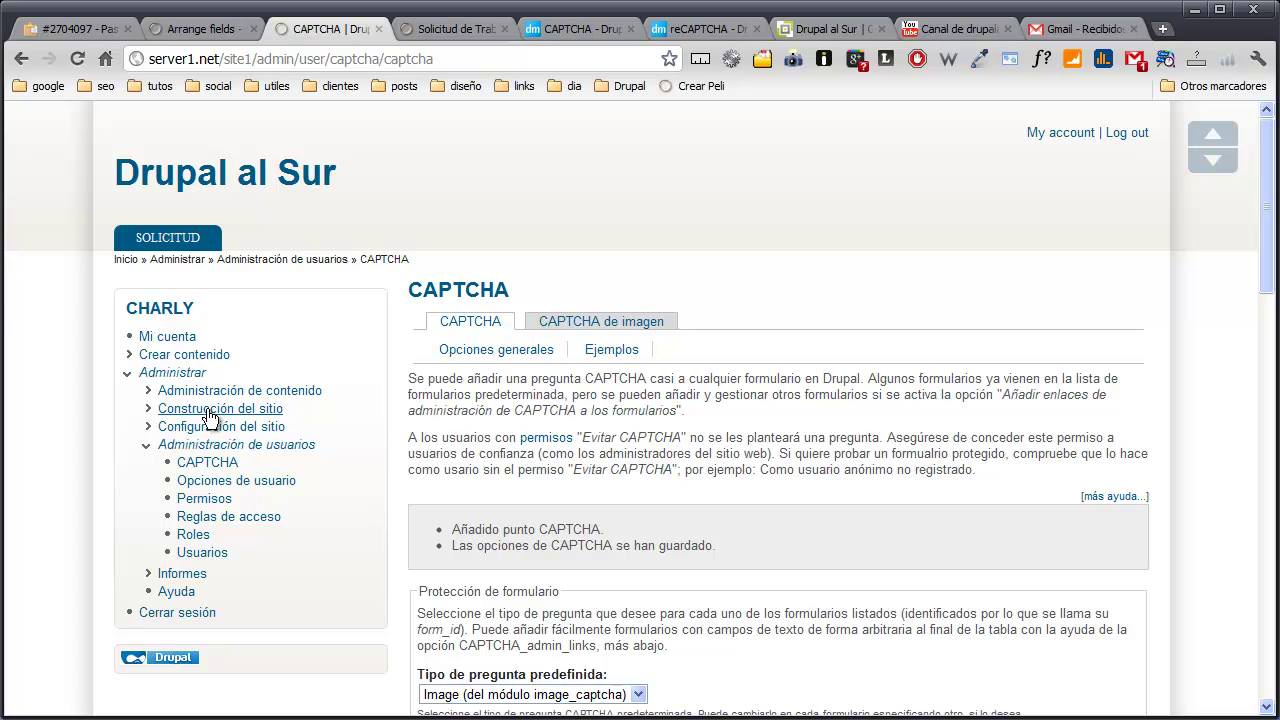
- Open the site's Módulos page, enable the reCAPTCHA module under Control de mensajes basura and save the configuration
{"action": "left_click", "coordinate": [146, 409]}
{"action": "left_click", "coordinate": [443, 323]}
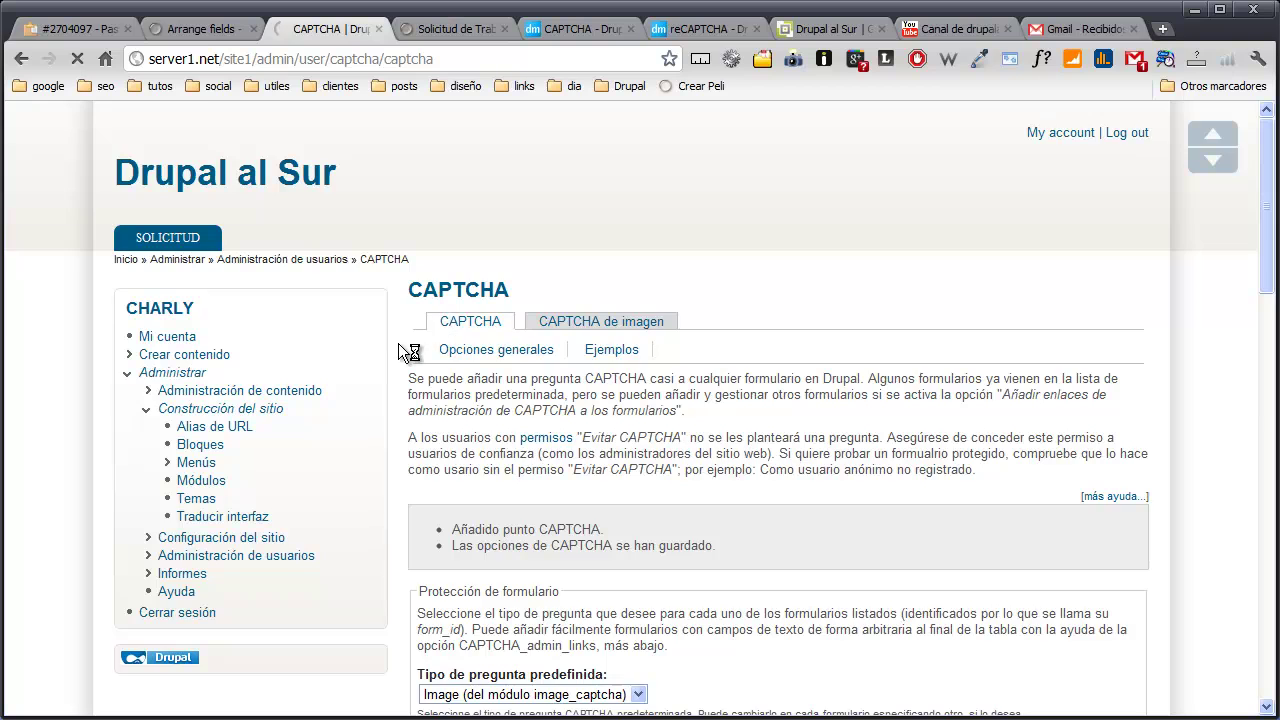
{"action": "scroll", "coordinate": [395, 346], "scroll_direction": "down", "scroll_amount": 10}
{"action": "scroll", "coordinate": [395, 347], "scroll_direction": "down", "scroll_amount": 9}
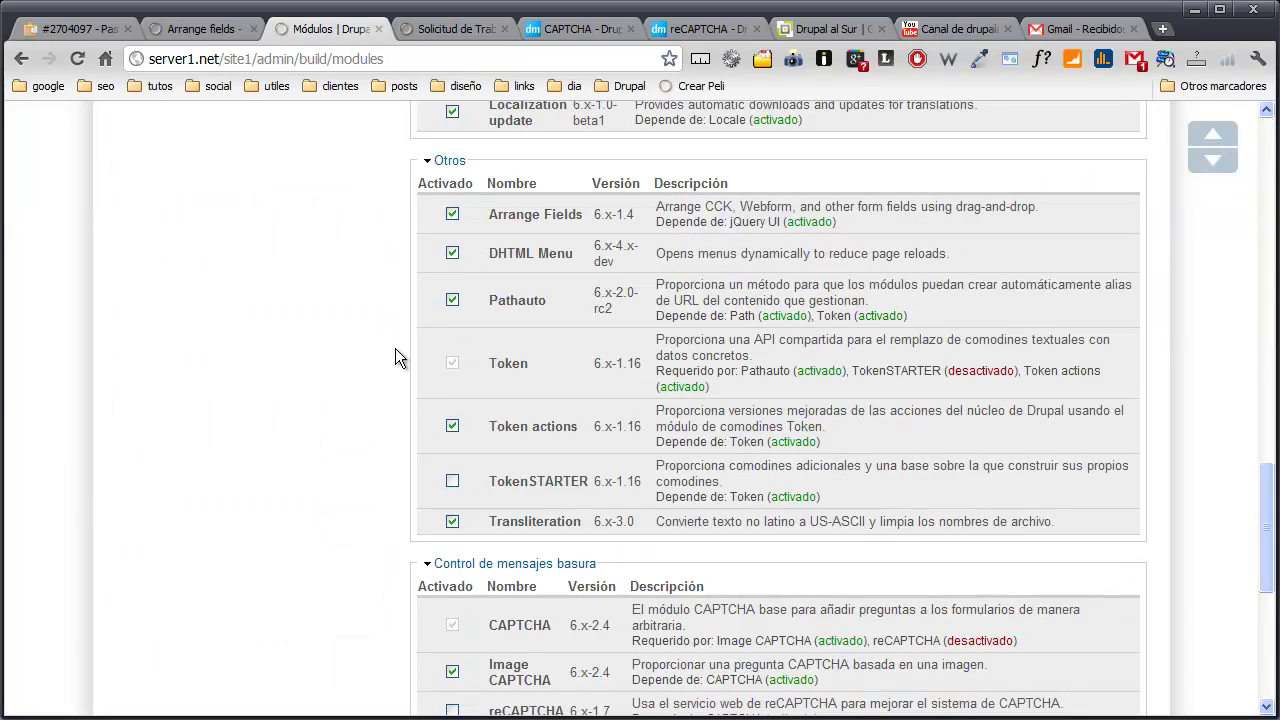
{"action": "left_click", "coordinate": [452, 312]}
{"action": "left_click", "coordinate": [508, 634]}
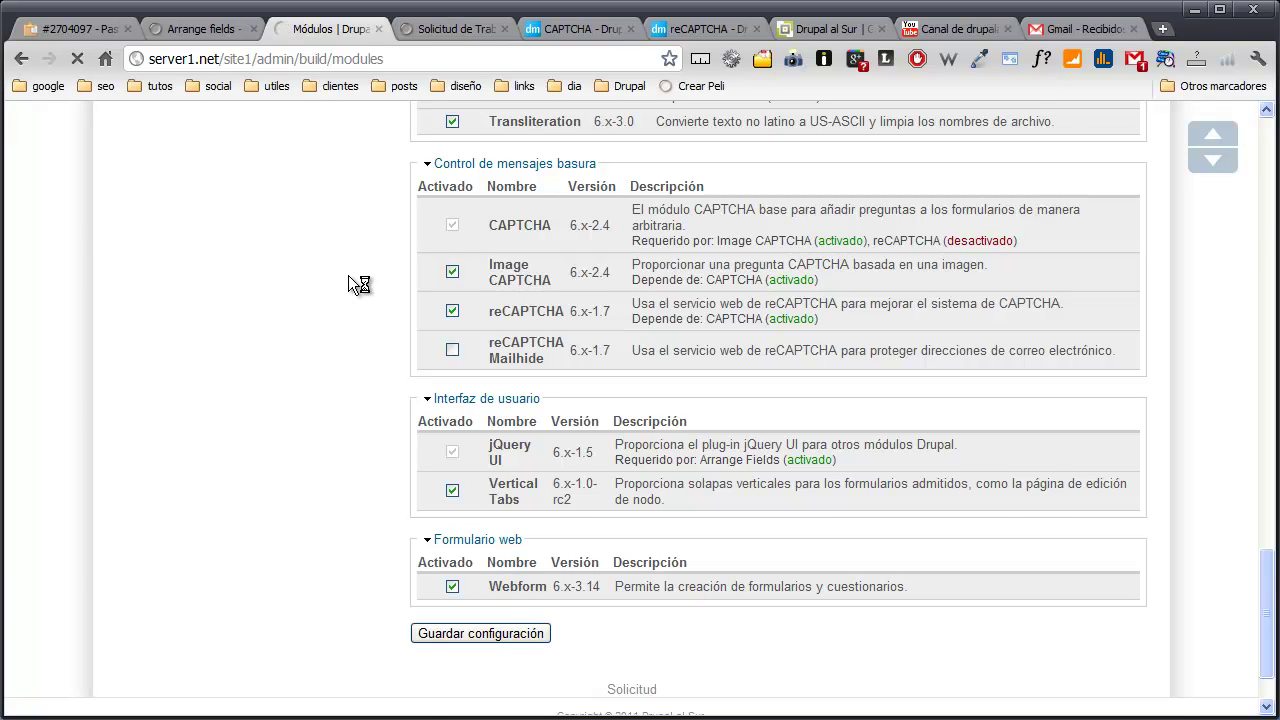
{"action": "scroll", "coordinate": [342, 312], "scroll_direction": "down", "scroll_amount": 3}
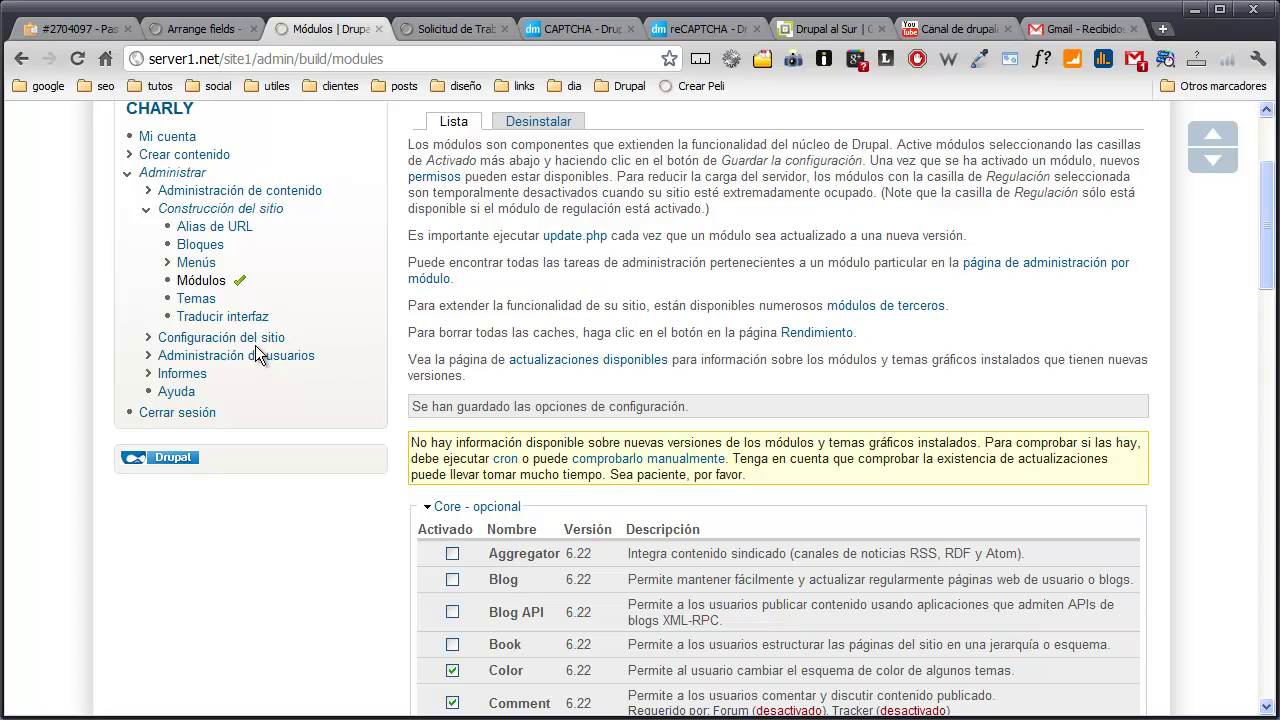
- Open the site's reCAPTCHA settings under CAPTCHA administration and bring up the reCAPTCHA.net key registration page in a new tab
{"action": "left_click", "coordinate": [245, 355]}
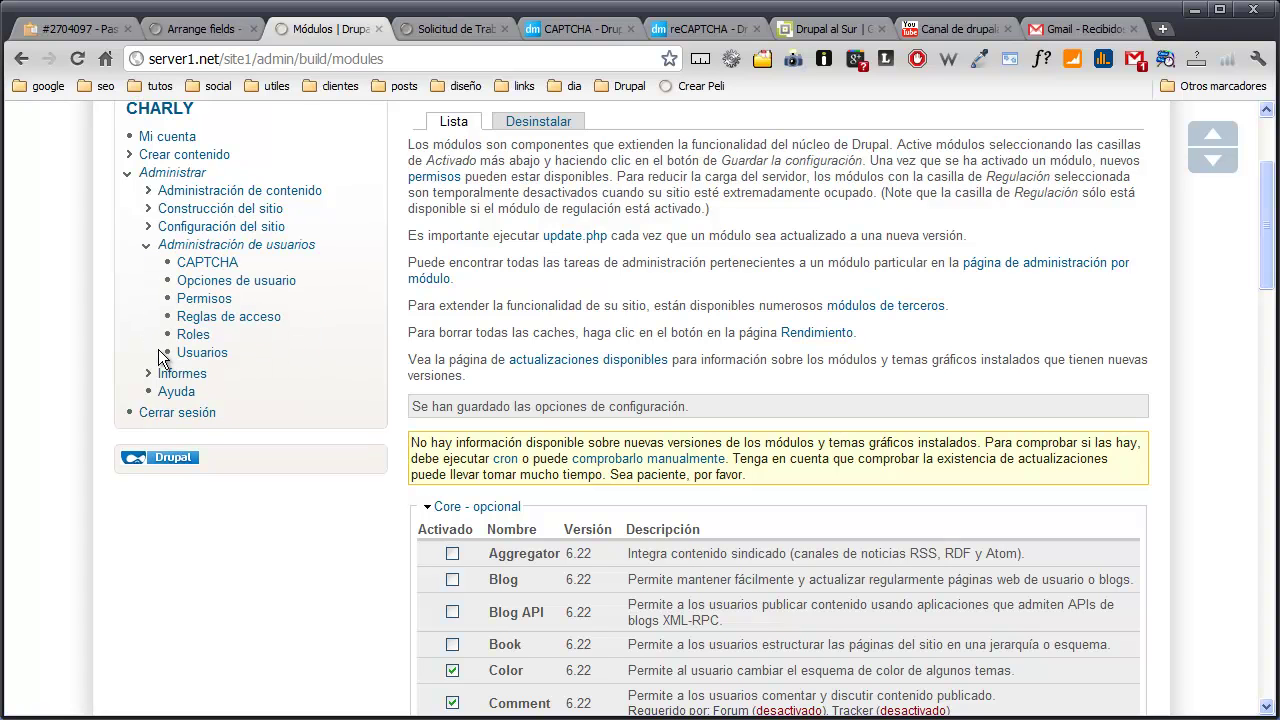
{"action": "left_click", "coordinate": [200, 263]}
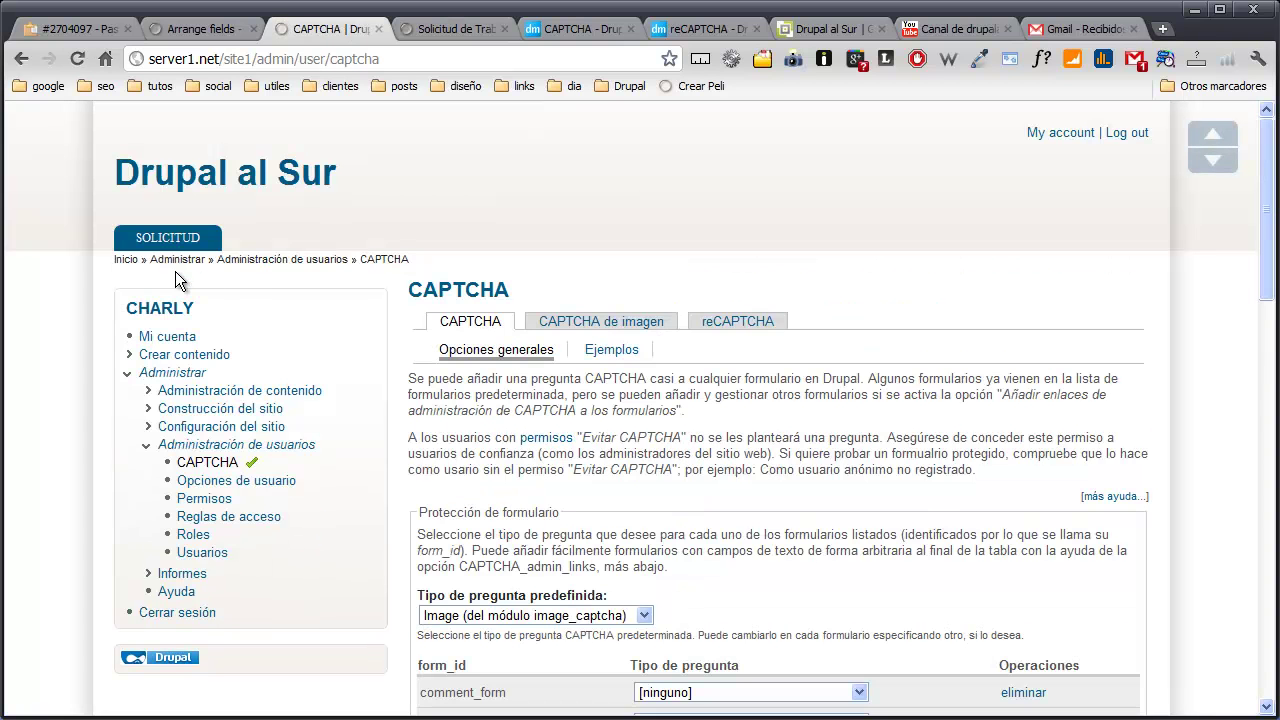
{"action": "left_click", "coordinate": [738, 323]}
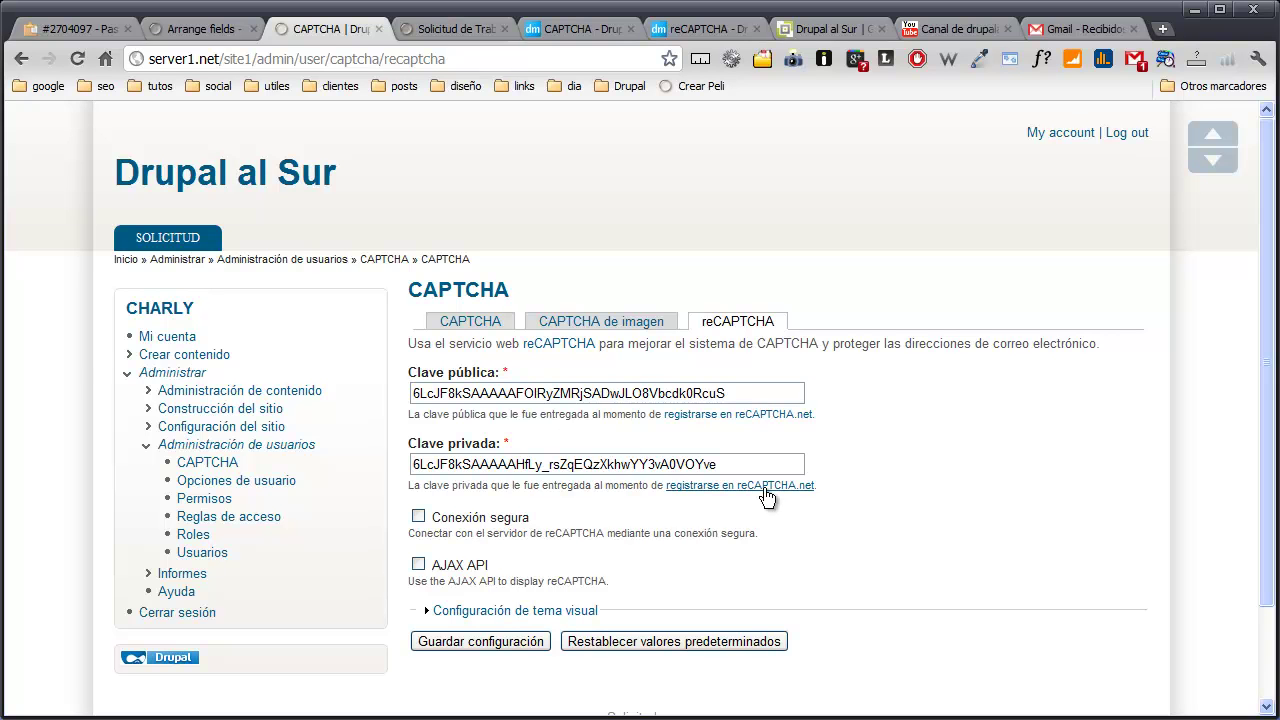
{"action": "right_click", "coordinate": [728, 425]}
{"action": "left_click", "coordinate": [745, 429]}
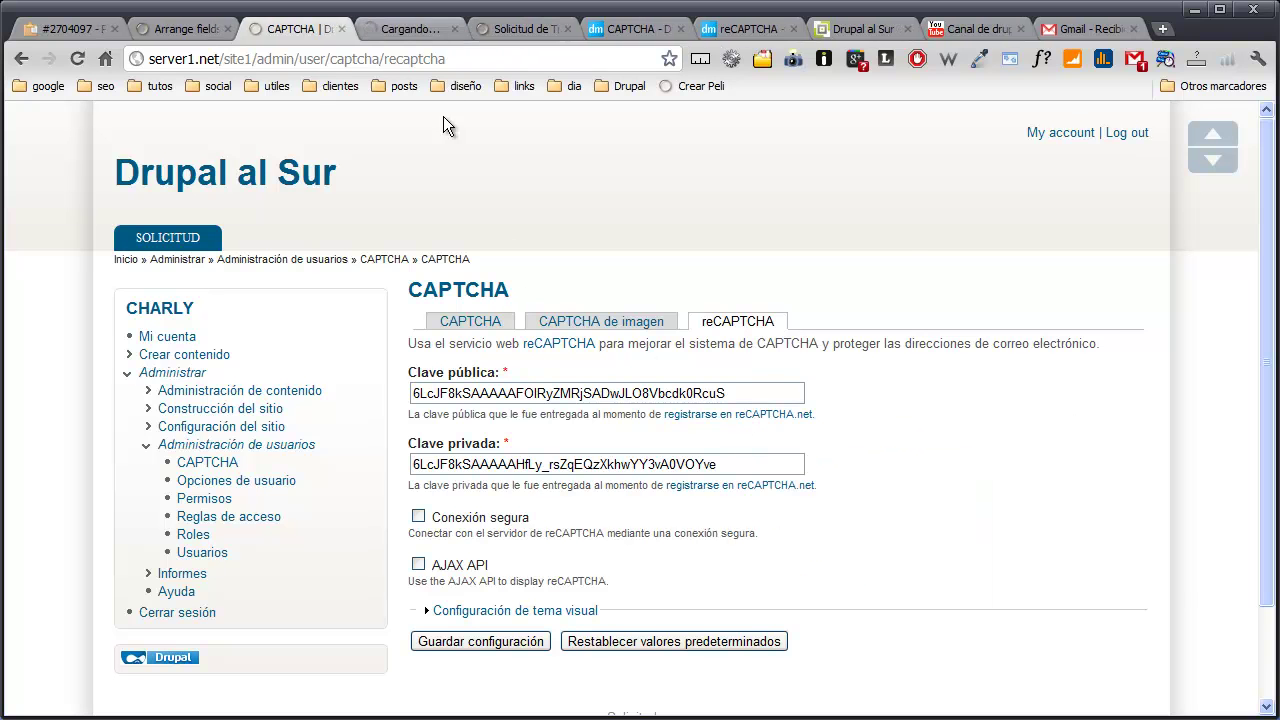
{"action": "key", "text": "ctrl+Tab"}
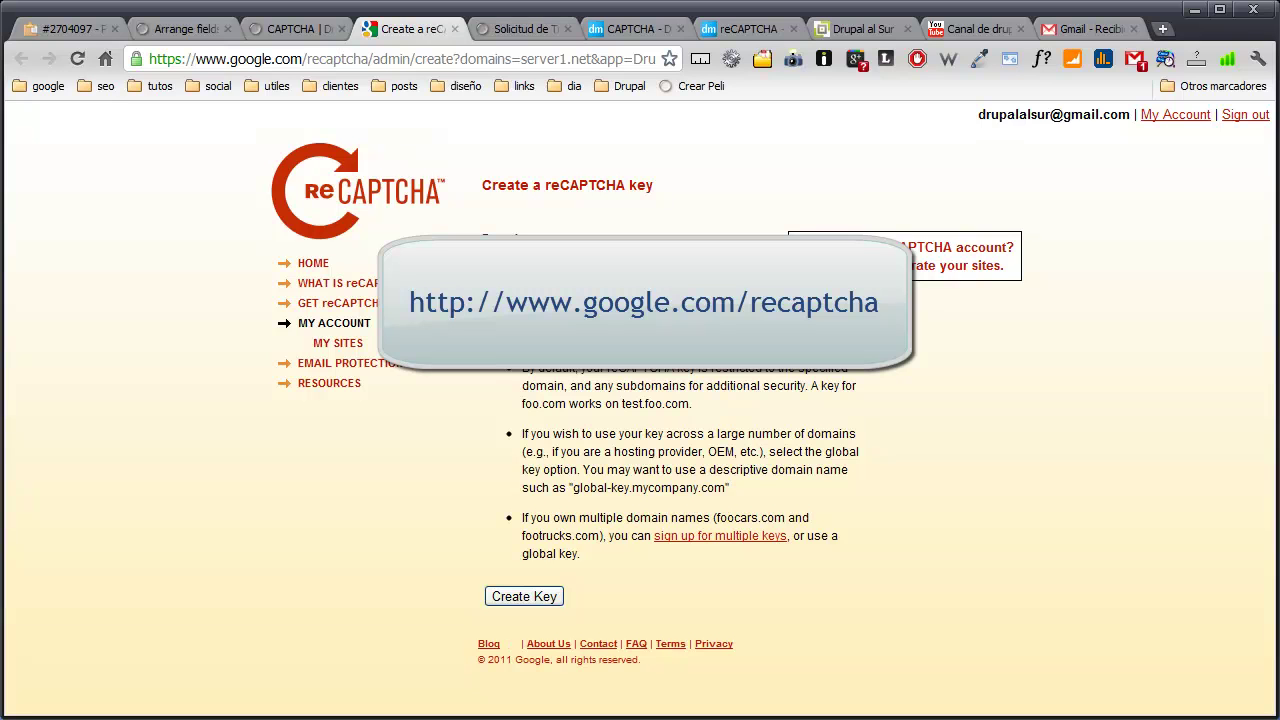
- Create a reCAPTCHA key for the domain server1.net, checking the Clave pública field on the site's settings page first
{"action": "left_click", "coordinate": [636, 268]}
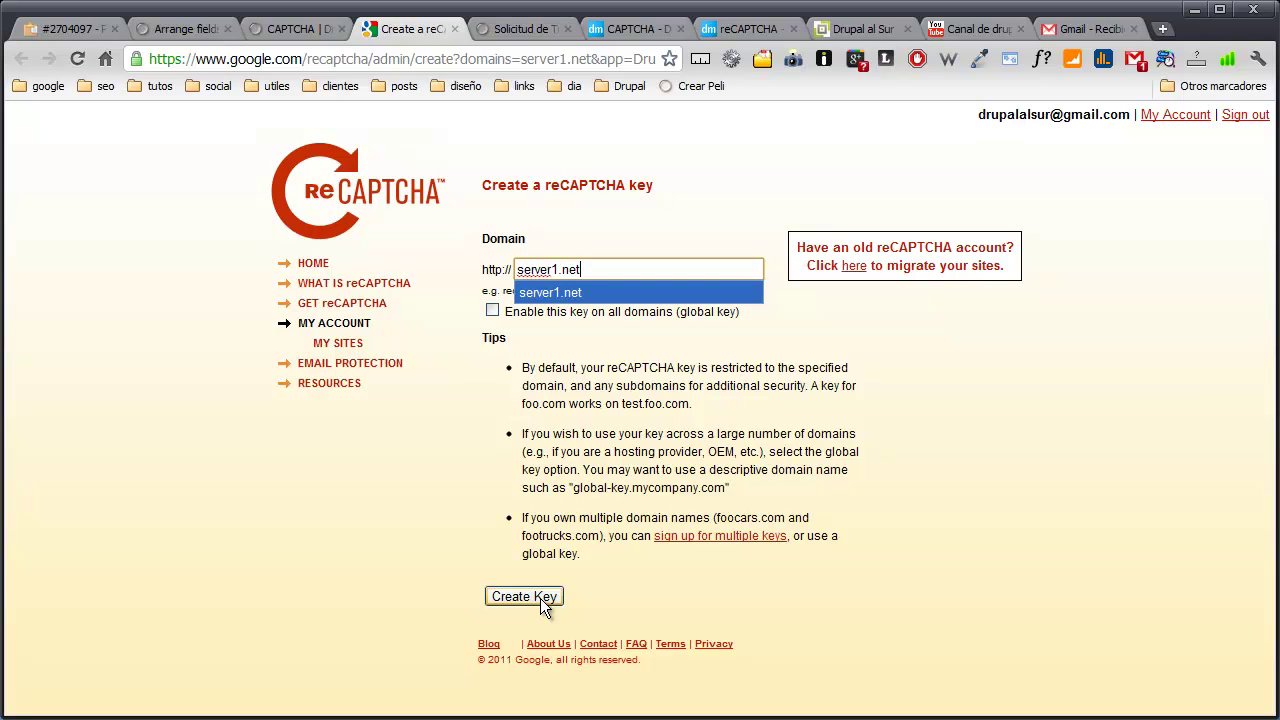
{"action": "left_click", "coordinate": [302, 27]}
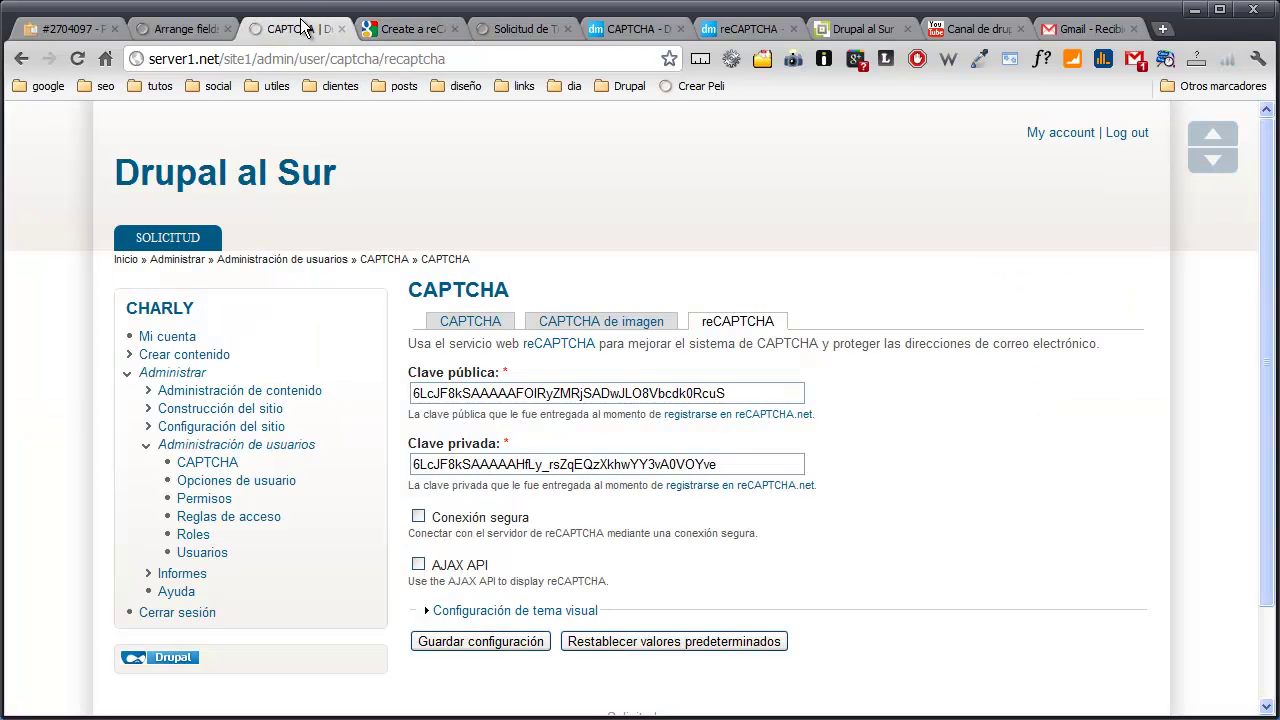
{"action": "left_click", "coordinate": [428, 398]}
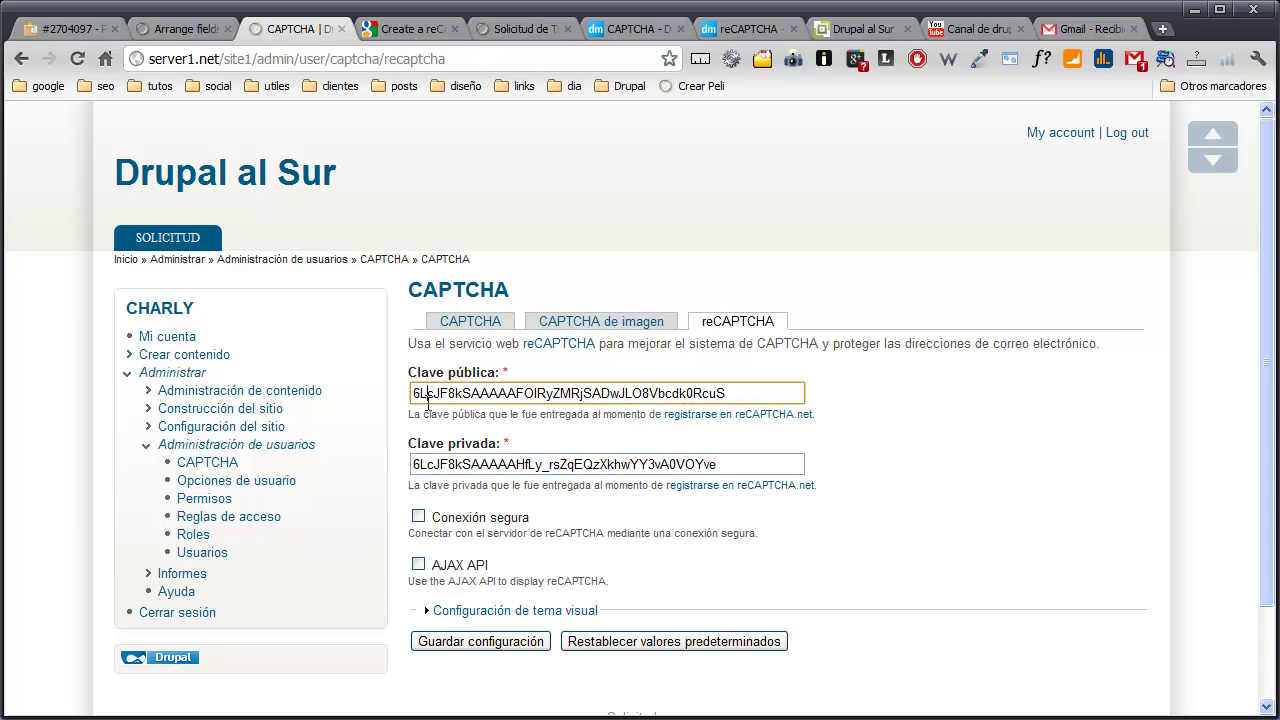
{"action": "left_click", "coordinate": [738, 392]}
{"action": "left_click", "coordinate": [410, 28]}
{"action": "left_click", "coordinate": [514, 596]}
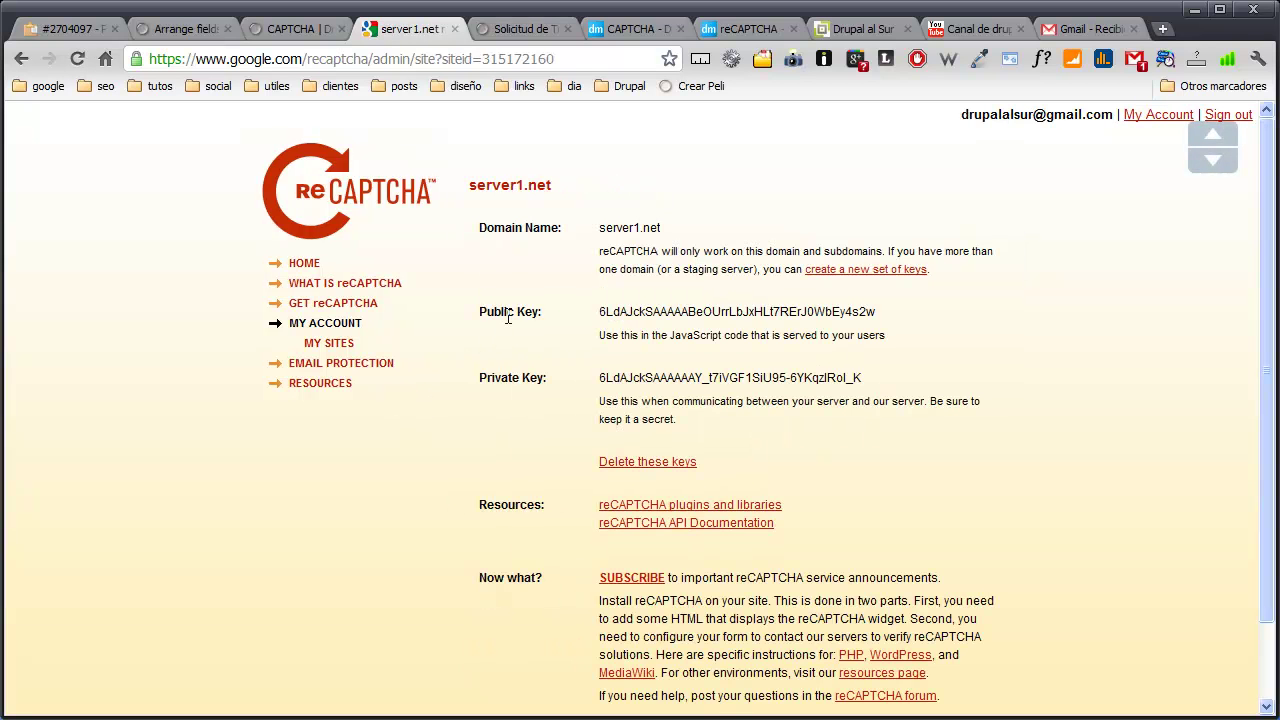
- Review the generated public and private keys alongside the site's key fields, and save the reCAPTCHA configuration
{"action": "left_click_drag", "start_coordinate": [487, 312], "coordinate": [668, 317]}
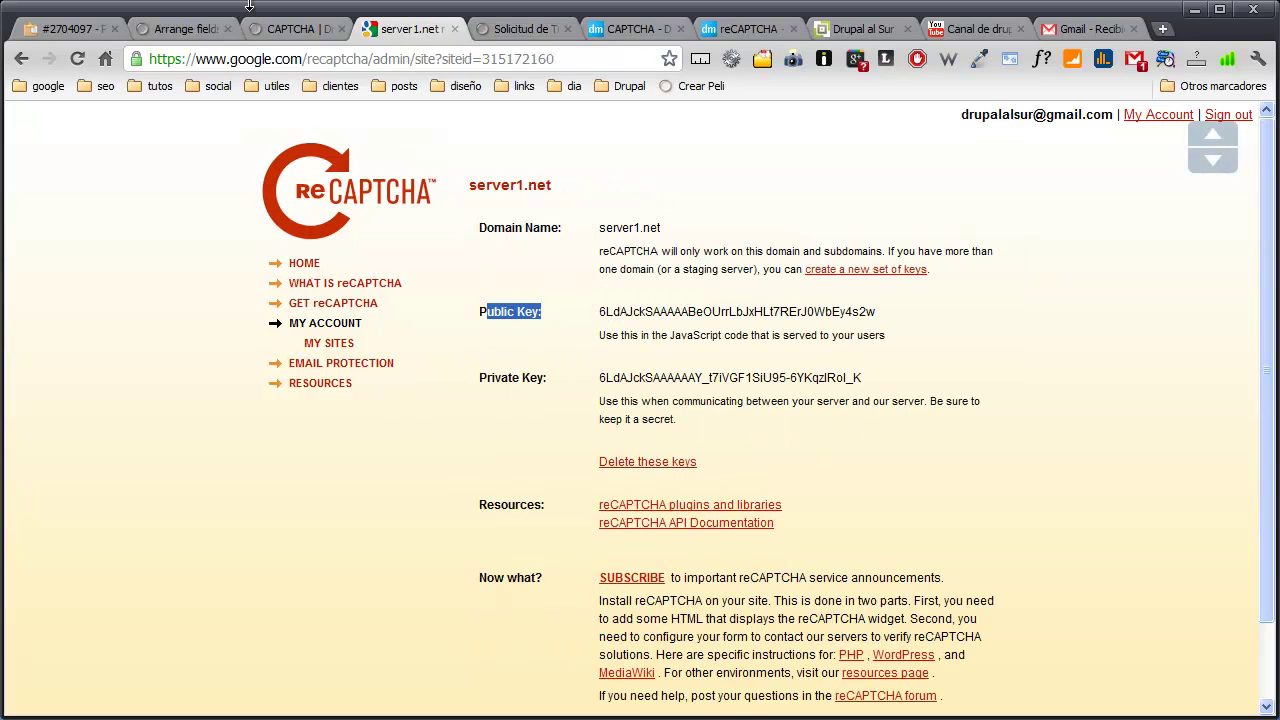
{"action": "left_click", "coordinate": [305, 29]}
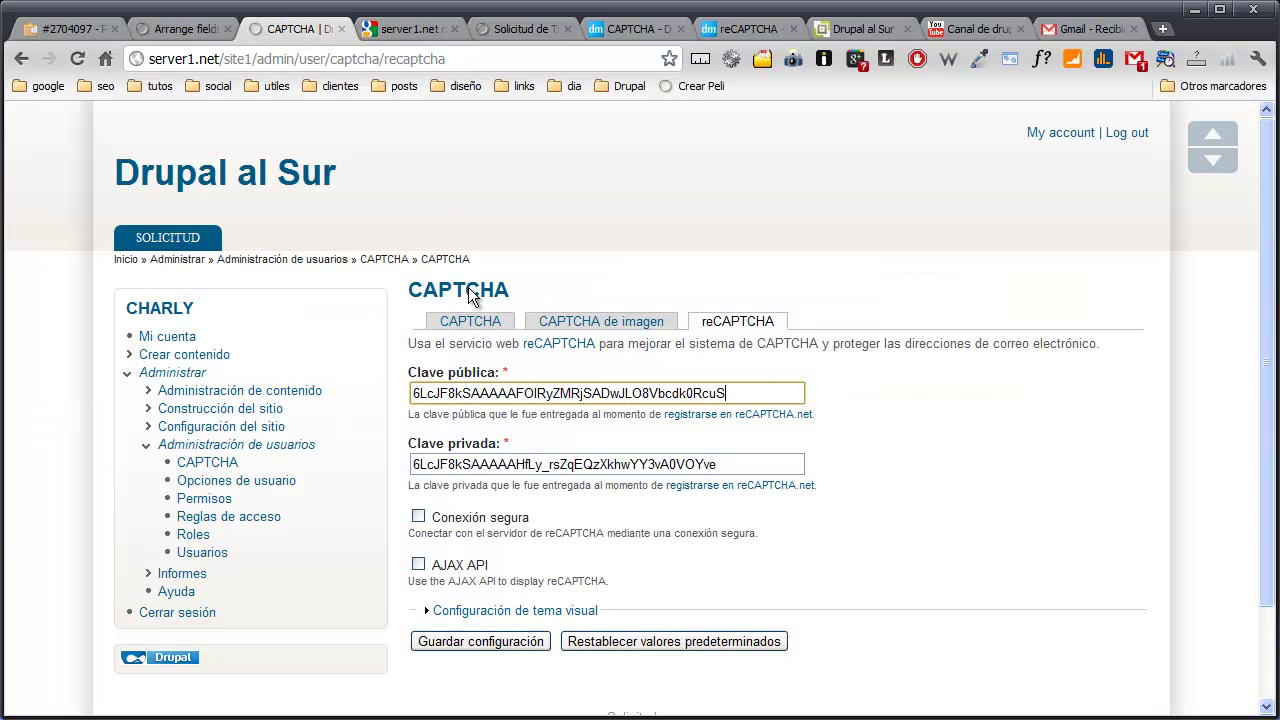
{"action": "left_click", "coordinate": [413, 20]}
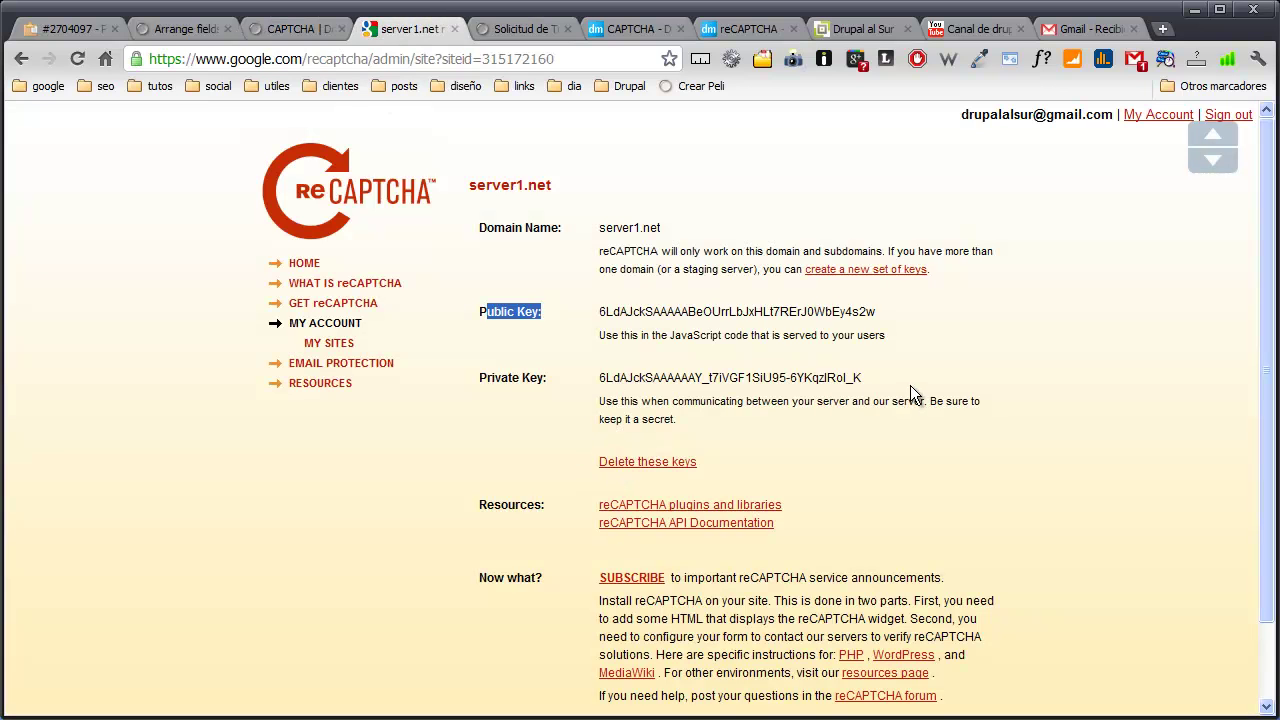
{"action": "left_click", "coordinate": [285, 28]}
{"action": "left_click", "coordinate": [519, 641]}
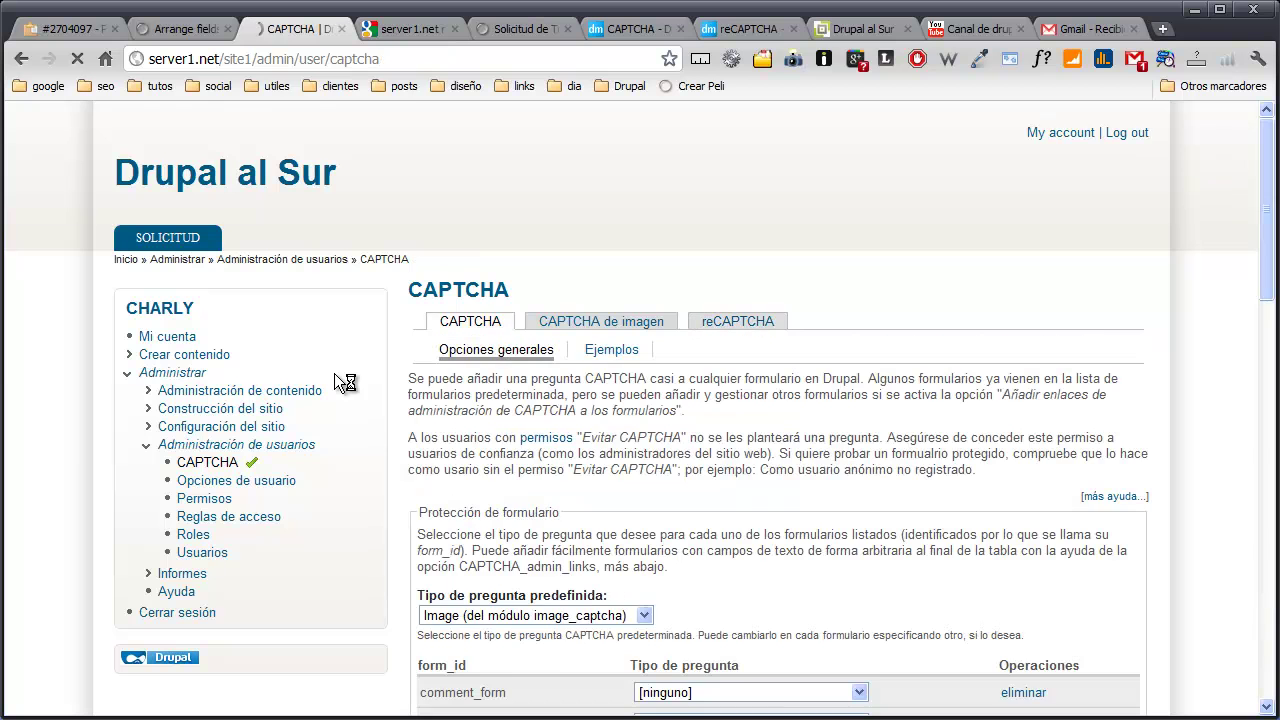
- Set the question type of webform_client_form_1 to reCAPTCHA (del módulo recaptcha) and save the CAPTCHA configuration
{"action": "scroll", "coordinate": [347, 390], "scroll_direction": "down", "scroll_amount": 3}
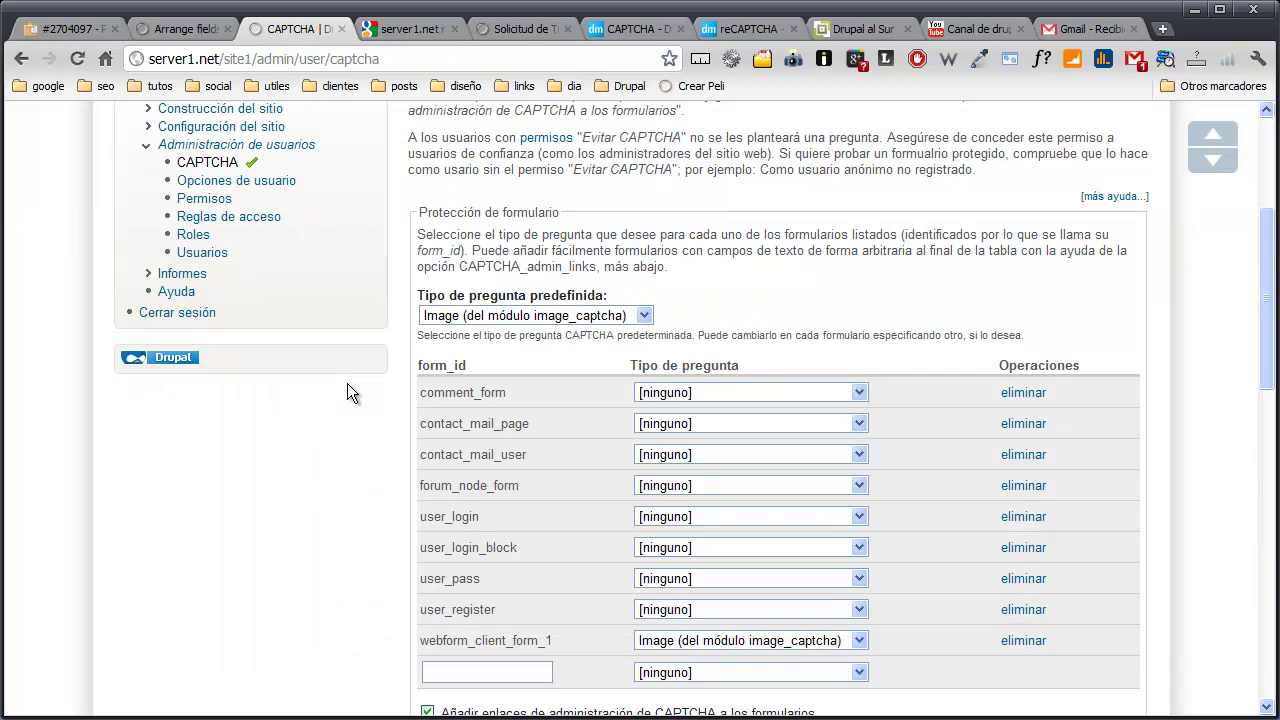
{"action": "scroll", "coordinate": [347, 393], "scroll_direction": "down", "scroll_amount": 3}
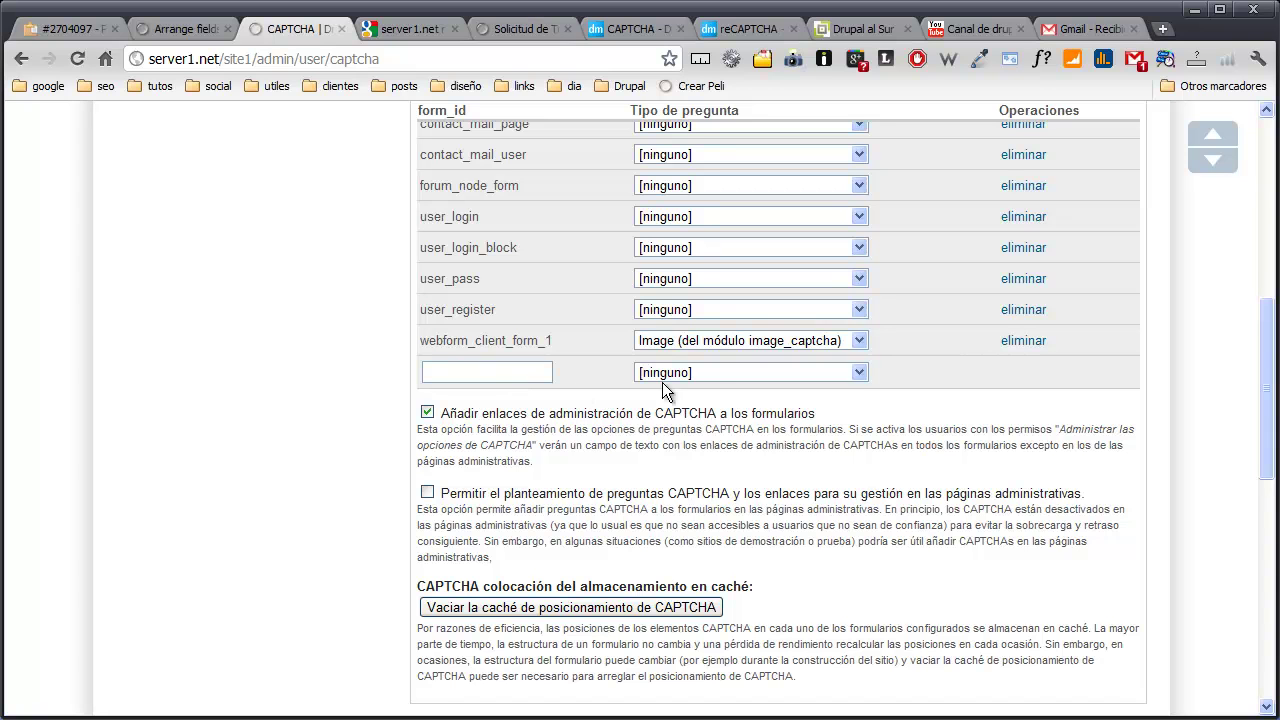
{"action": "left_click", "coordinate": [858, 341]}
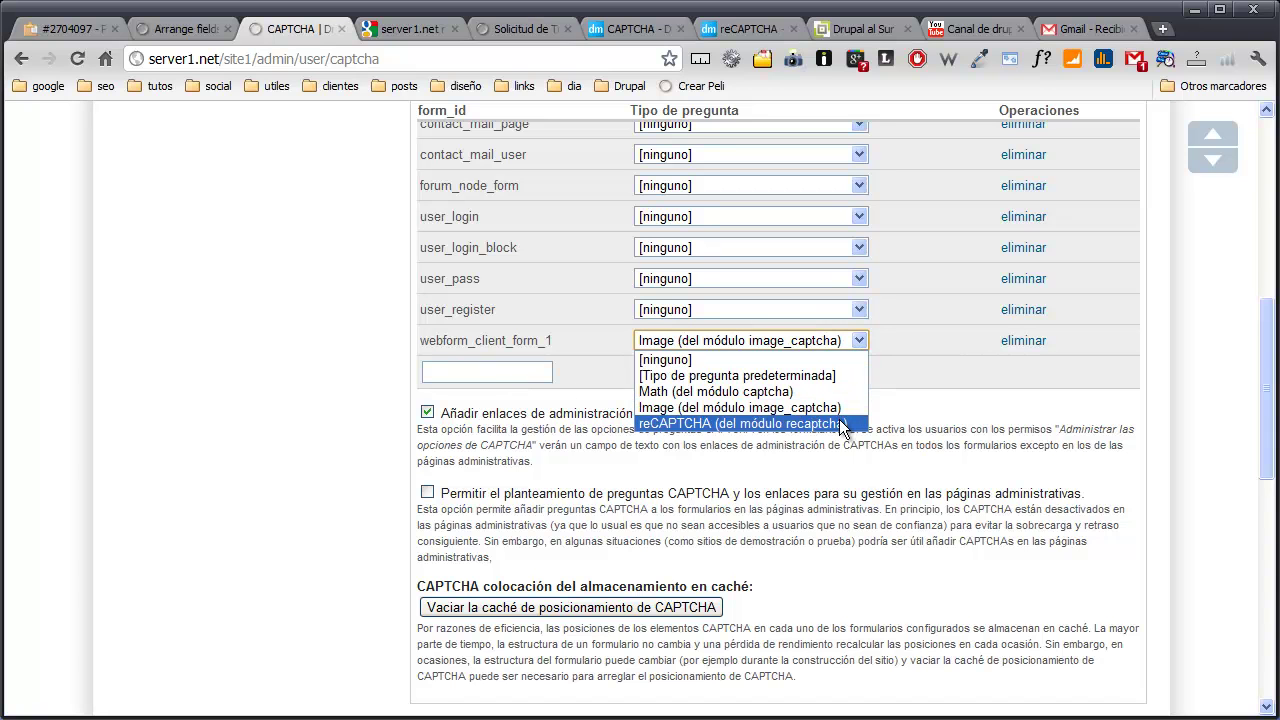
{"action": "left_click", "coordinate": [840, 423]}
{"action": "scroll", "coordinate": [359, 423], "scroll_direction": "down", "scroll_amount": 3}
{"action": "scroll", "coordinate": [358, 440], "scroll_direction": "down", "scroll_amount": 4}
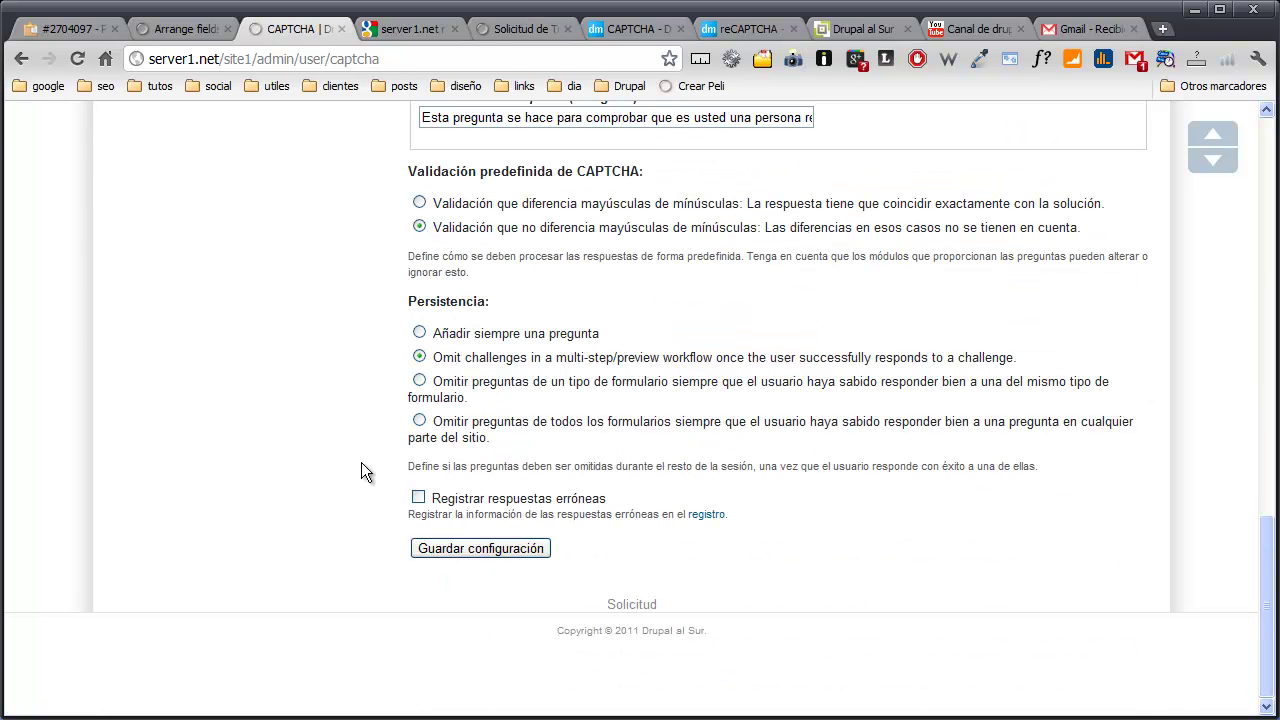
{"action": "left_click", "coordinate": [484, 550]}
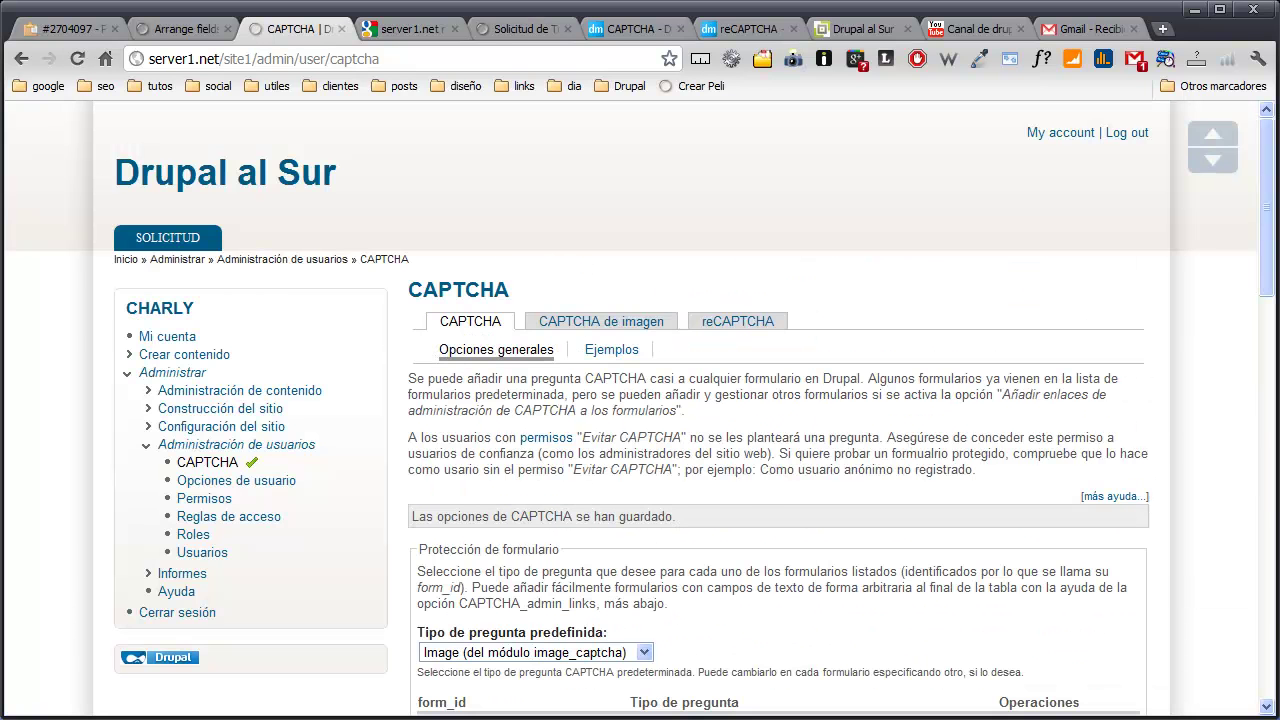
- In Internet Explorer, reload the Solicitud de Trabajo page, check the reCAPTCHA box beside the Enviar button, and return to Chrome
{"action": "key", "text": "alt+Tab"}
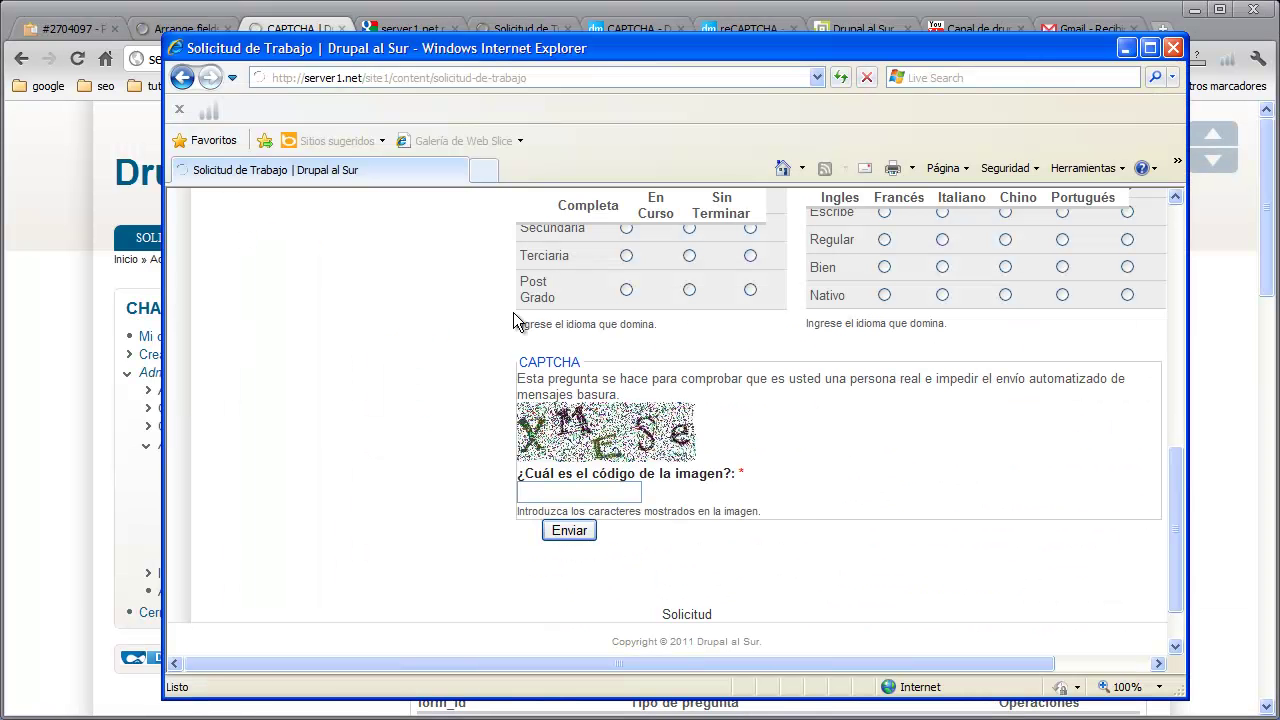
{"action": "left_click", "coordinate": [840, 77]}
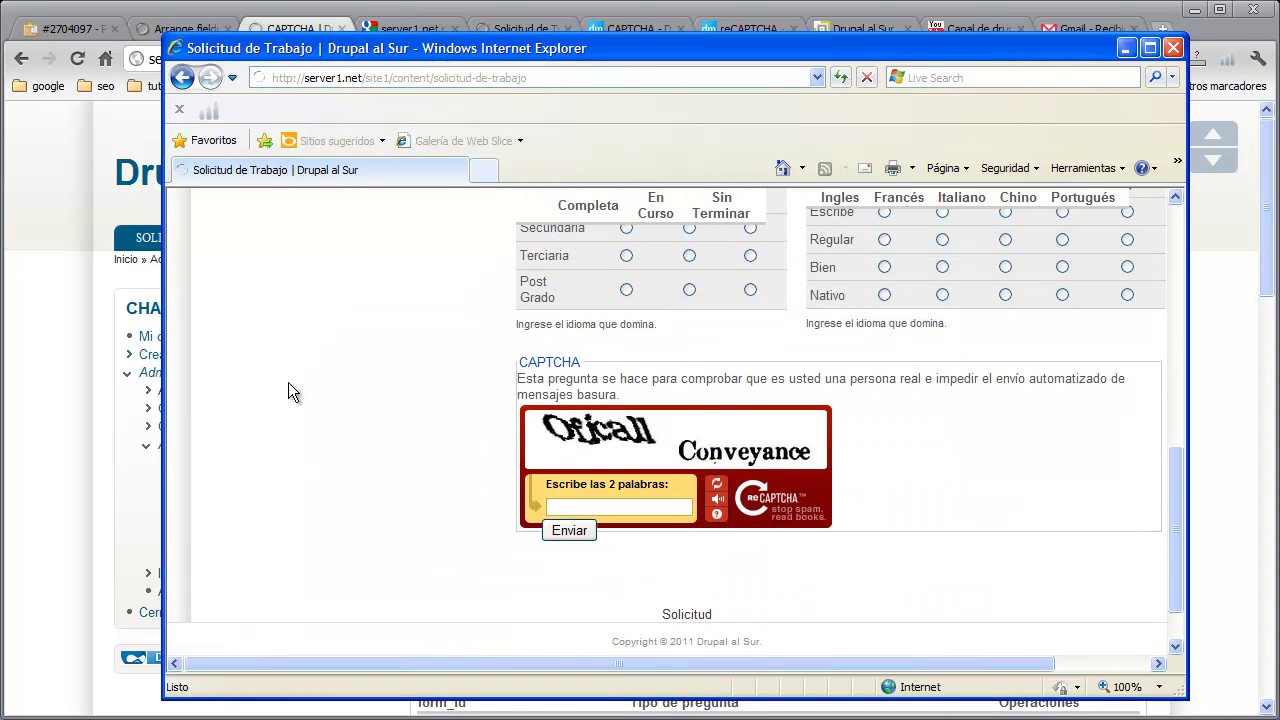
{"action": "left_click", "coordinate": [603, 504]}
{"action": "left_click", "coordinate": [91, 501]}
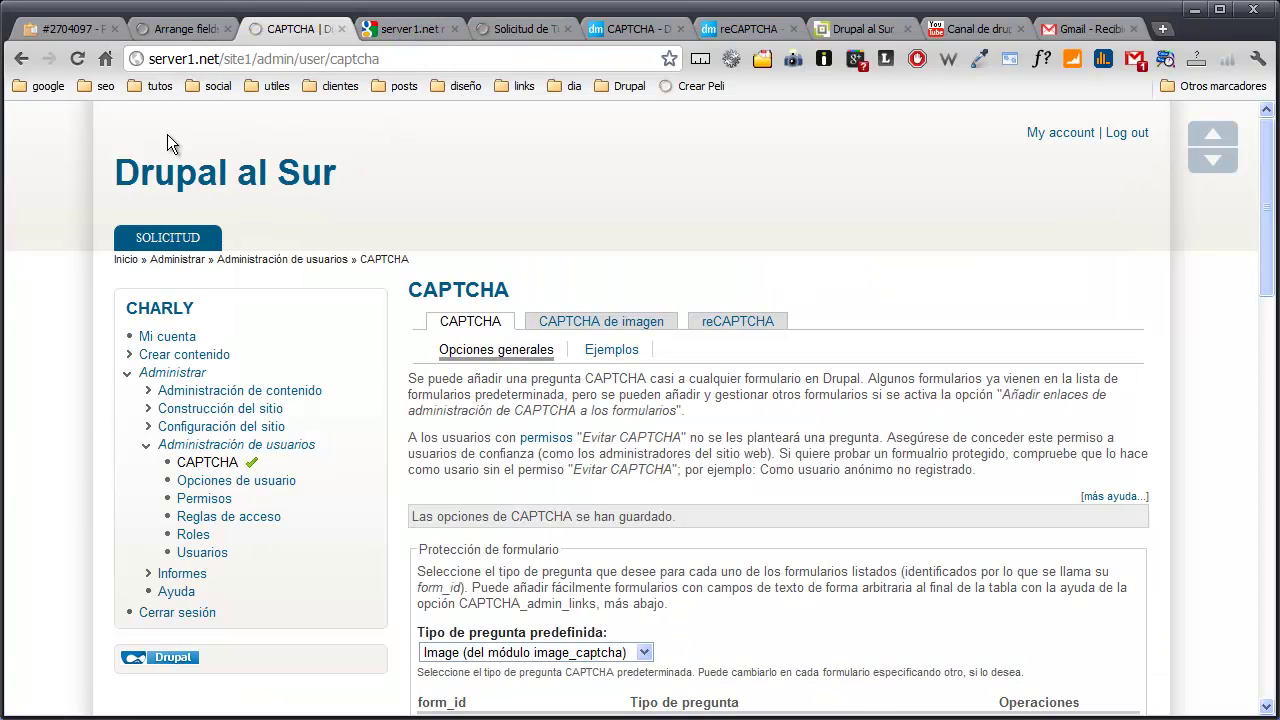
- In the webform's Arrange fields layout, move the Enviar button further down and save the position data
{"action": "left_click", "coordinate": [193, 35]}
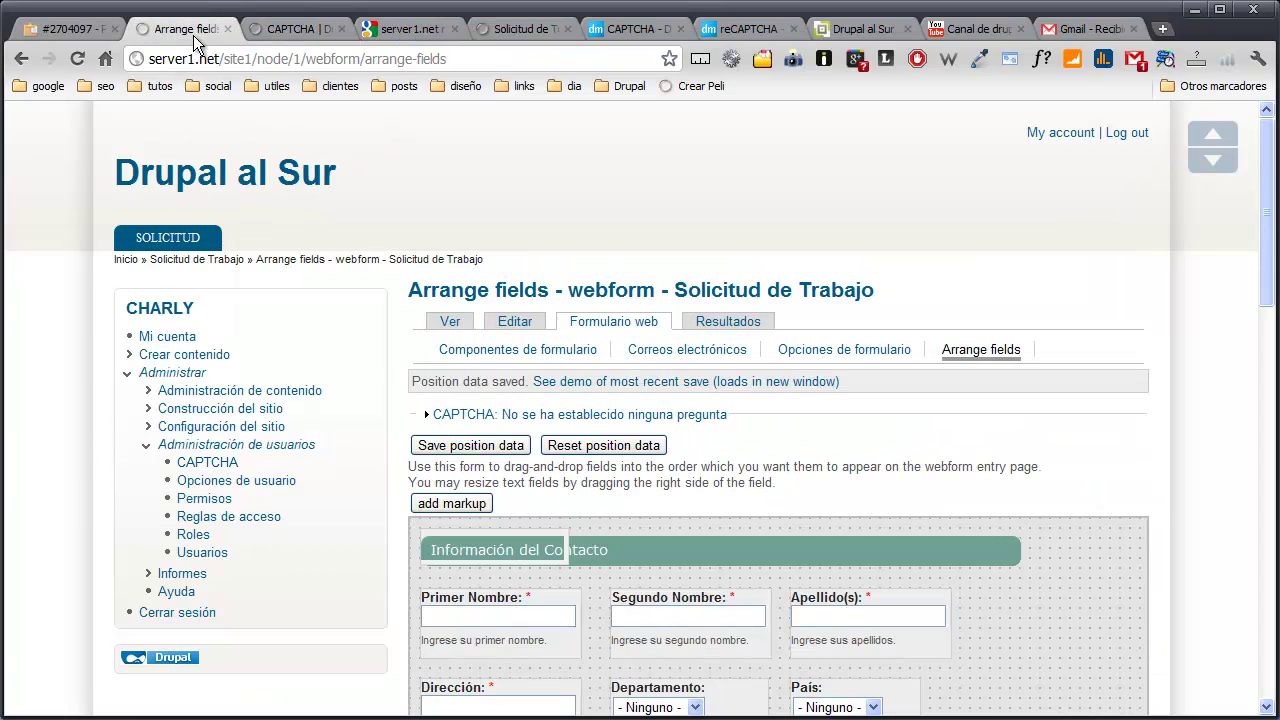
{"action": "left_click", "coordinate": [463, 450]}
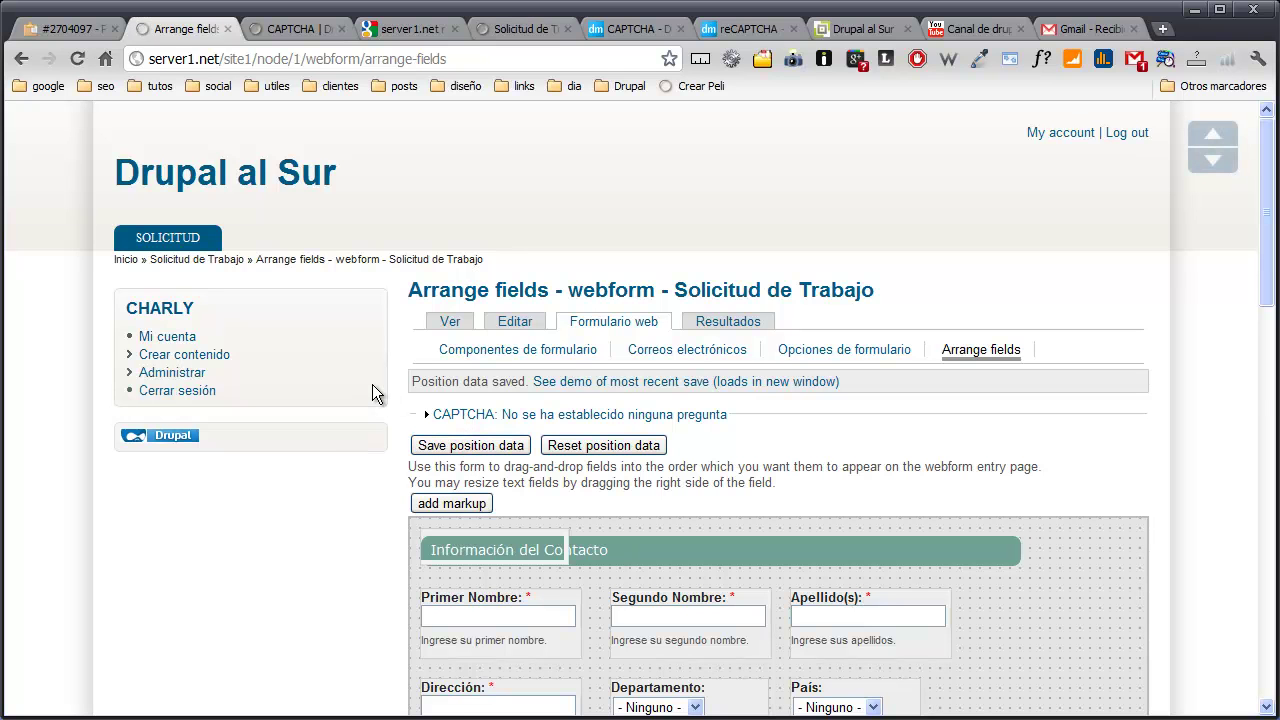
{"action": "scroll", "coordinate": [372, 384], "scroll_direction": "down", "scroll_amount": 6}
{"action": "left_click_drag", "start_coordinate": [440, 455], "coordinate": [369, 504]}
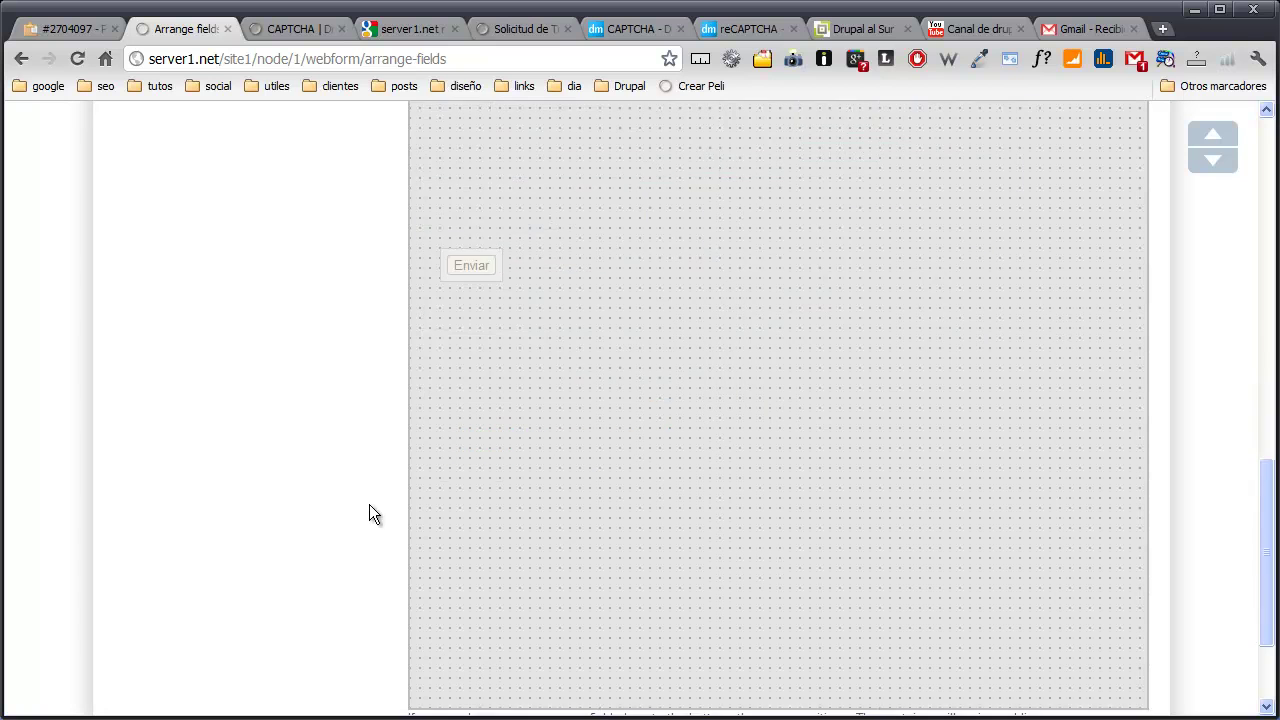
{"action": "scroll", "coordinate": [370, 483], "scroll_direction": "up", "scroll_amount": 5}
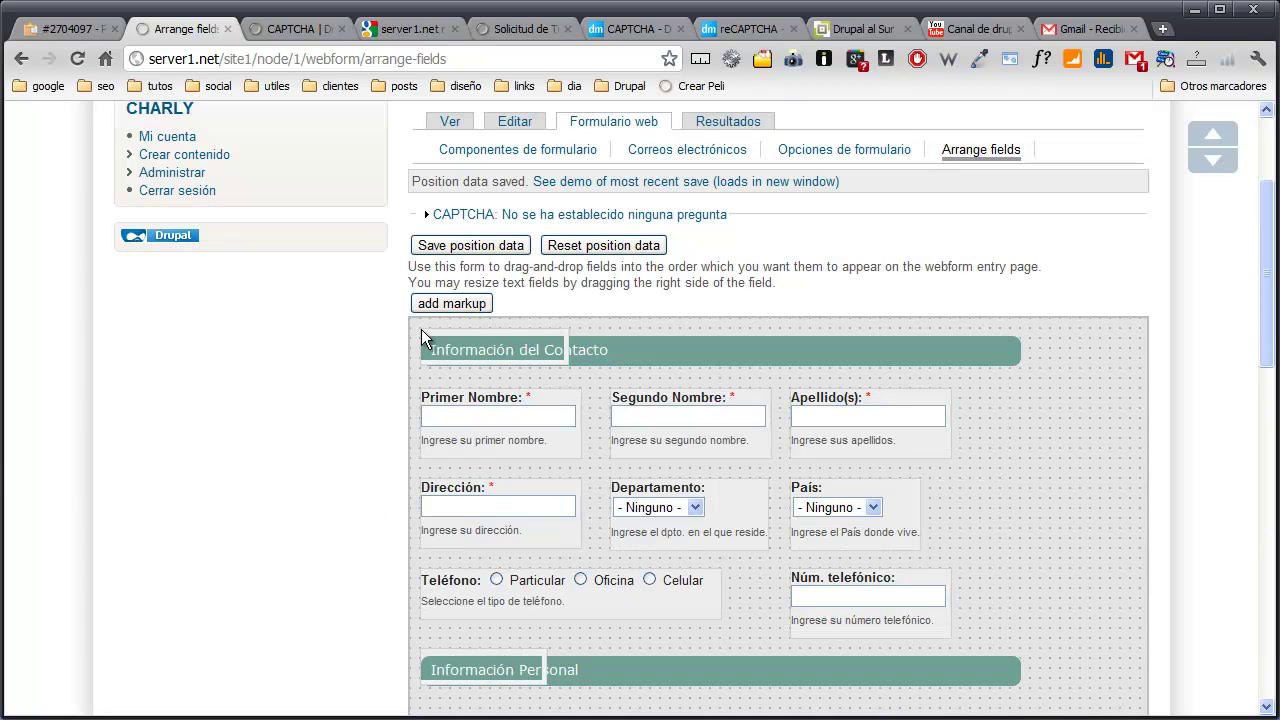
{"action": "left_click", "coordinate": [449, 246]}
- Switch to Internet Explorer, reload the form to examine the spacing between the reCAPTCHA and the Enviar button, and return to Chrome
{"action": "key", "text": "alt+Tab"}
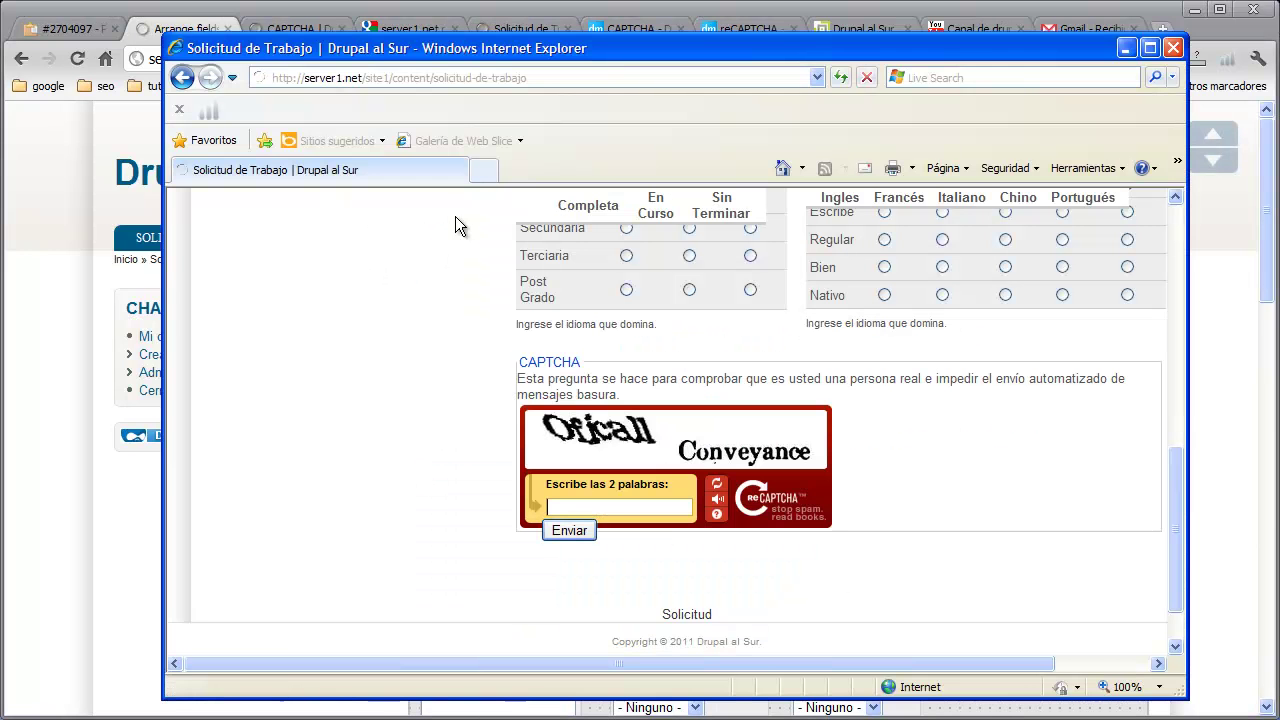
{"action": "left_click", "coordinate": [841, 77]}
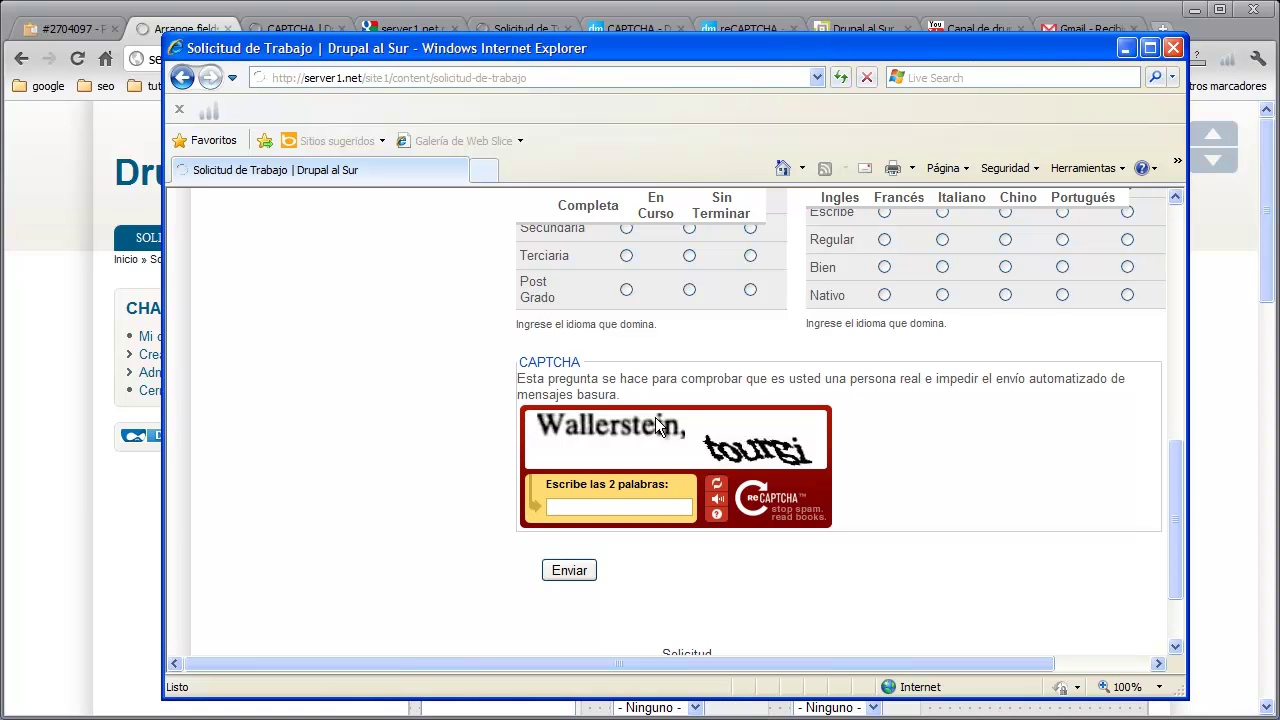
{"action": "scroll", "coordinate": [508, 371], "scroll_direction": "up", "scroll_amount": 3}
{"action": "scroll", "coordinate": [508, 371], "scroll_direction": "down", "scroll_amount": 1}
{"action": "scroll", "coordinate": [508, 371], "scroll_direction": "up", "scroll_amount": 4}
{"action": "scroll", "coordinate": [508, 370], "scroll_direction": "down", "scroll_amount": 5}
{"action": "scroll", "coordinate": [508, 371], "scroll_direction": "down", "scroll_amount": 2}
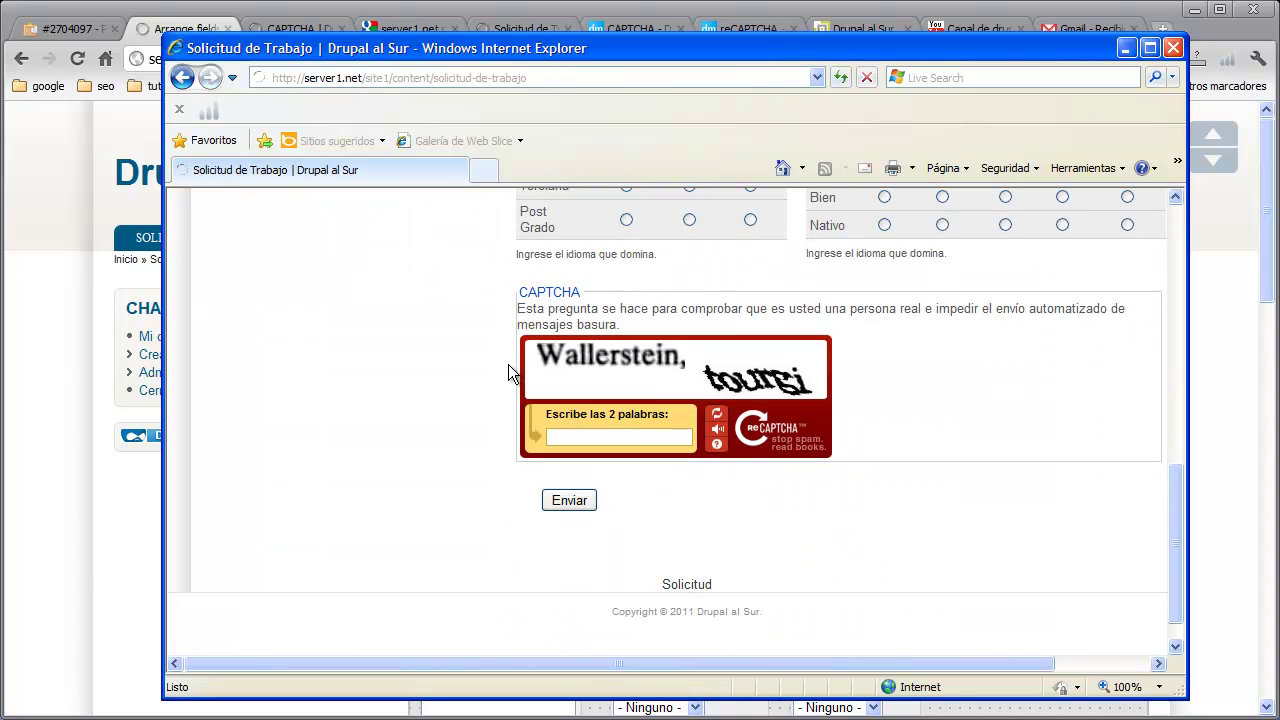
{"action": "left_click", "coordinate": [93, 553]}
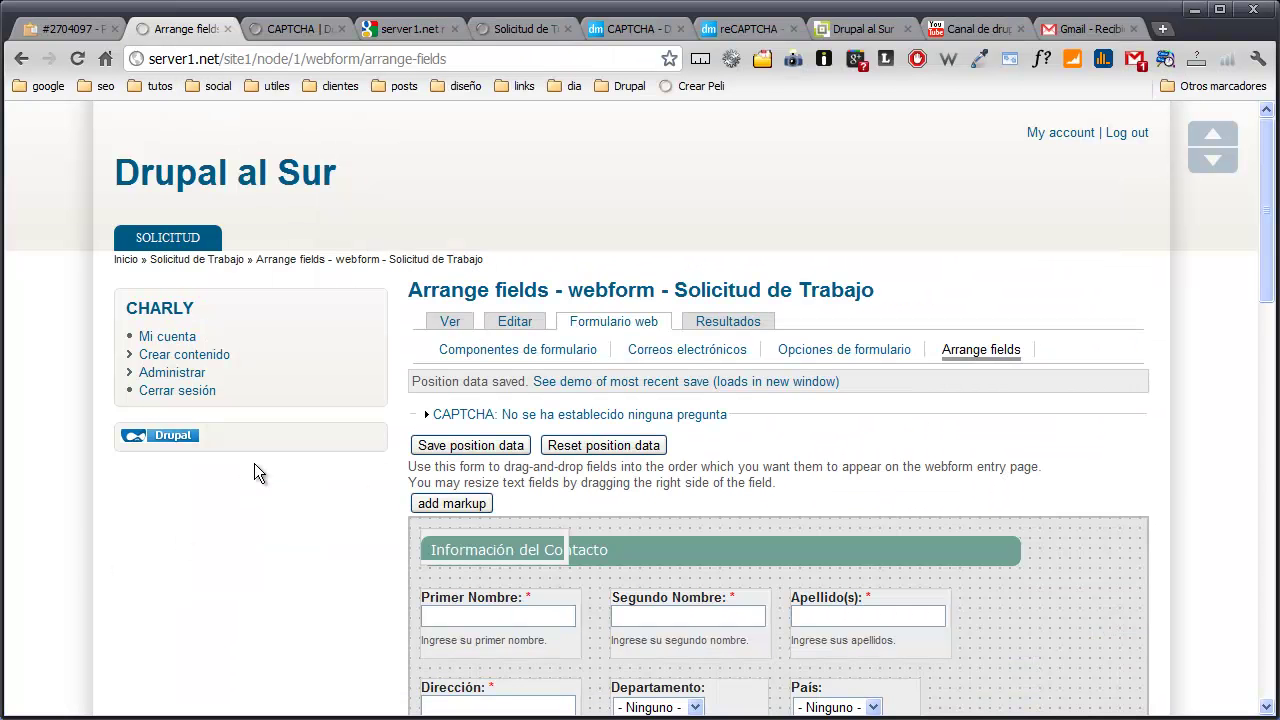
- Open the webform's Correos electrónicos settings and examine the Dirección field for adding an e-mail recipient
{"action": "scroll", "coordinate": [279, 490], "scroll_direction": "down", "scroll_amount": 2}
{"action": "scroll", "coordinate": [280, 487], "scroll_direction": "up", "scroll_amount": 2}
{"action": "left_click", "coordinate": [541, 352]}
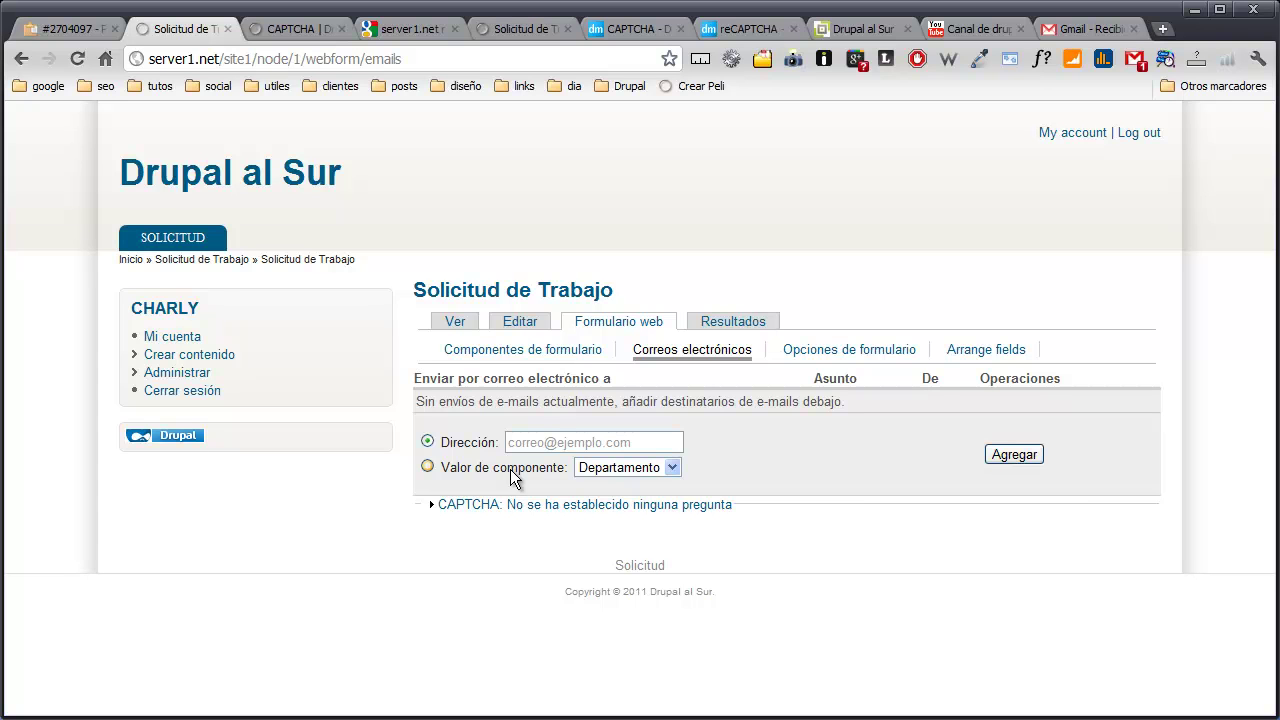
{"action": "left_click", "coordinate": [532, 441]}
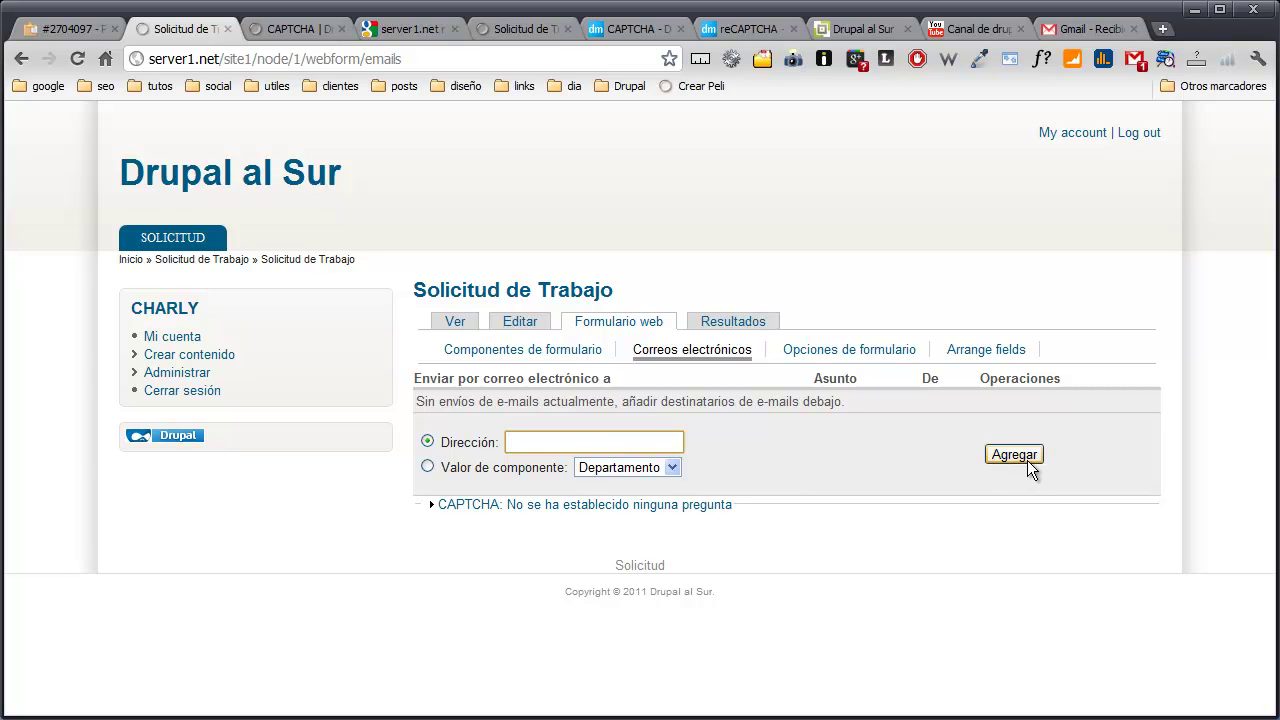
- Open the webform's Opciones de formulario and review the confirmation message, redirection, submission limit and form status options
{"action": "left_click", "coordinate": [822, 350]}
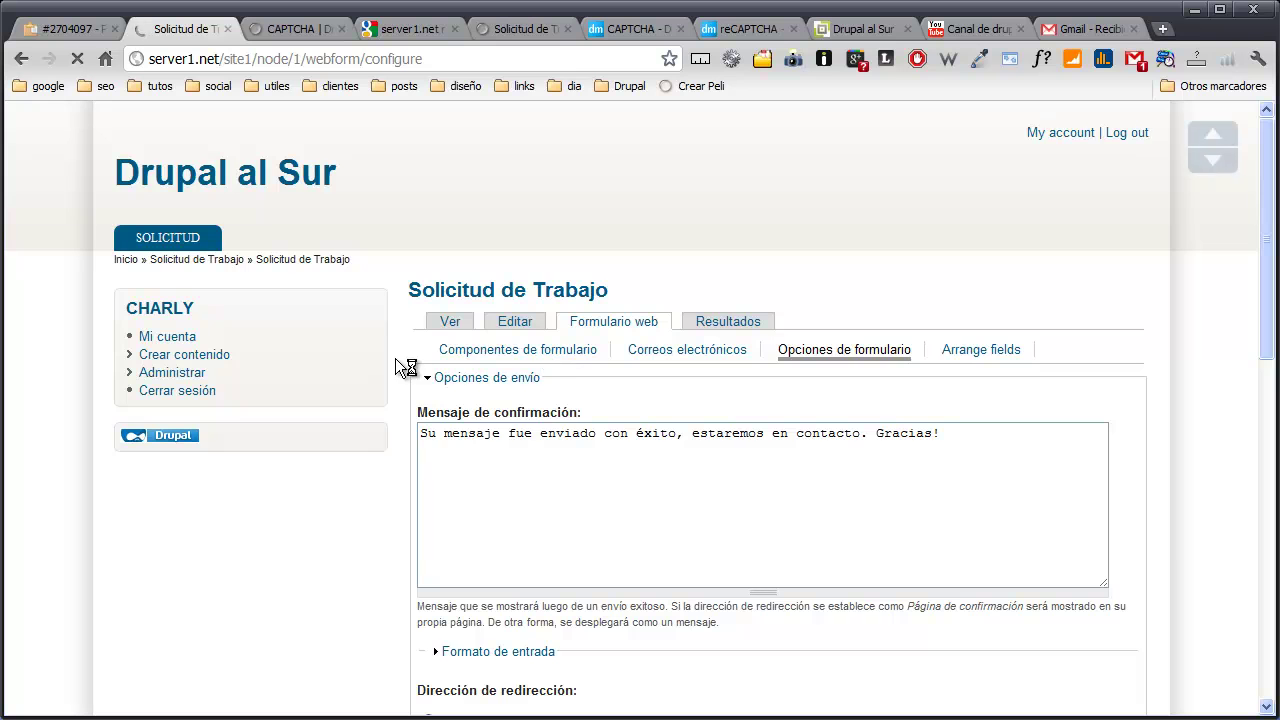
{"action": "scroll", "coordinate": [355, 347], "scroll_direction": "down", "scroll_amount": 3}
{"action": "scroll", "coordinate": [353, 344], "scroll_direction": "up", "scroll_amount": 1}
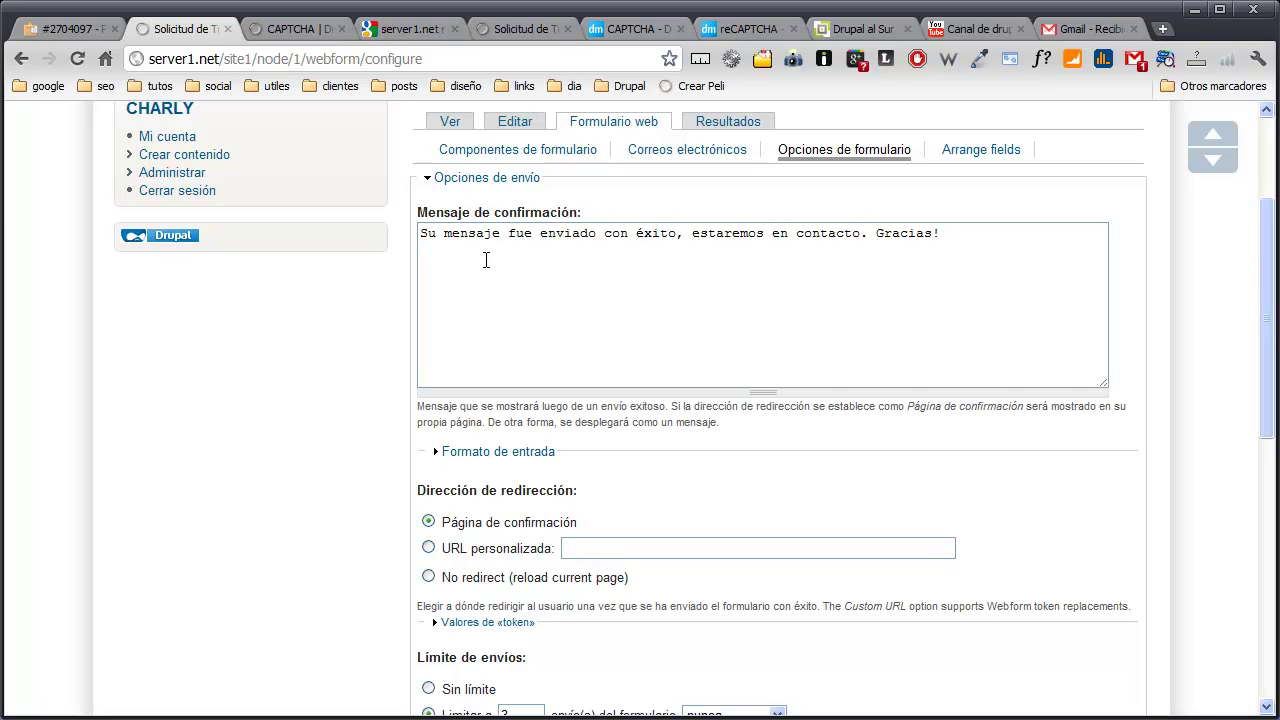
{"action": "scroll", "coordinate": [480, 304], "scroll_direction": "down", "scroll_amount": 2}
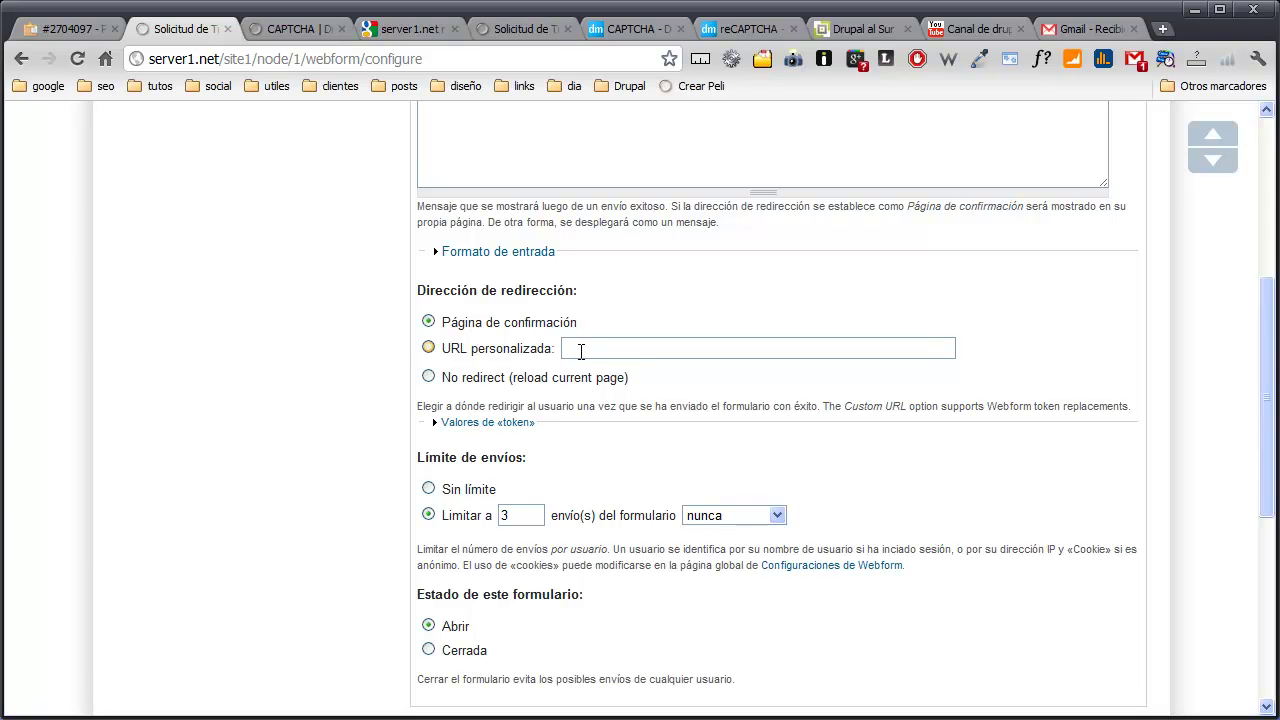
{"action": "scroll", "coordinate": [391, 379], "scroll_direction": "down", "scroll_amount": 2}
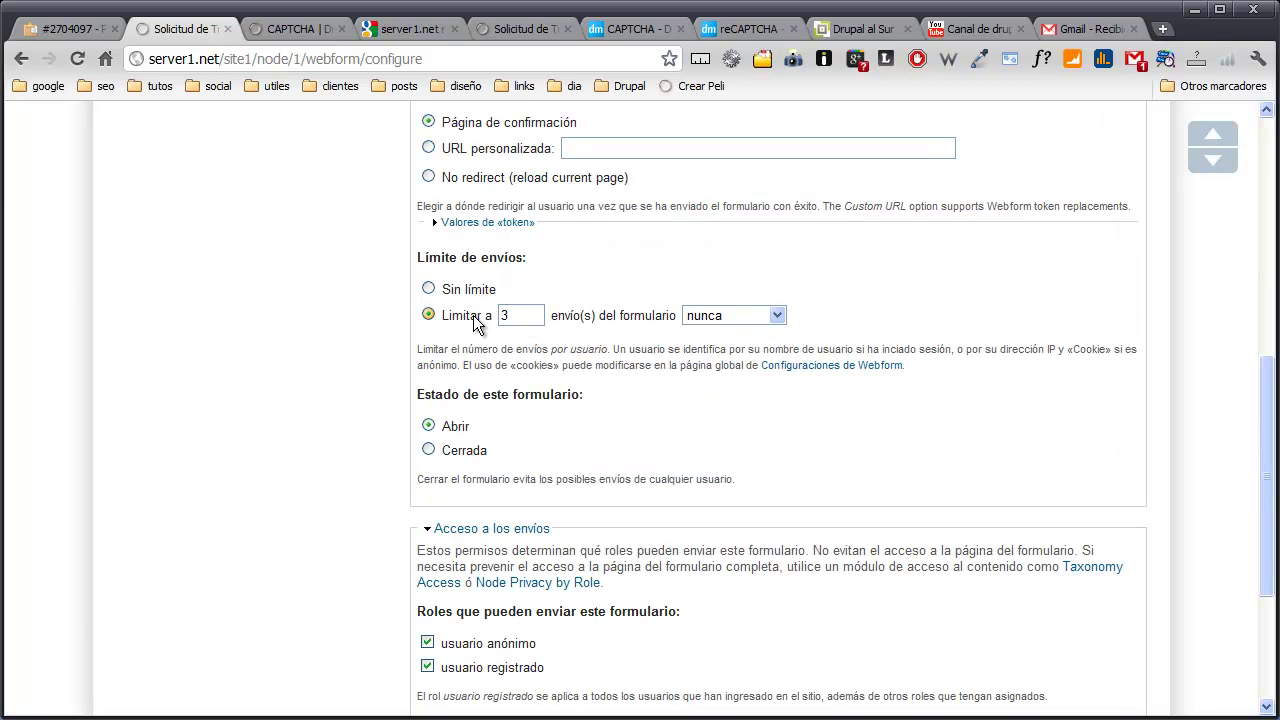
- Examine the interval choices available for the webform's submission limit and leave the list
{"action": "left_click", "coordinate": [516, 315]}
{"action": "left_click", "coordinate": [779, 318]}
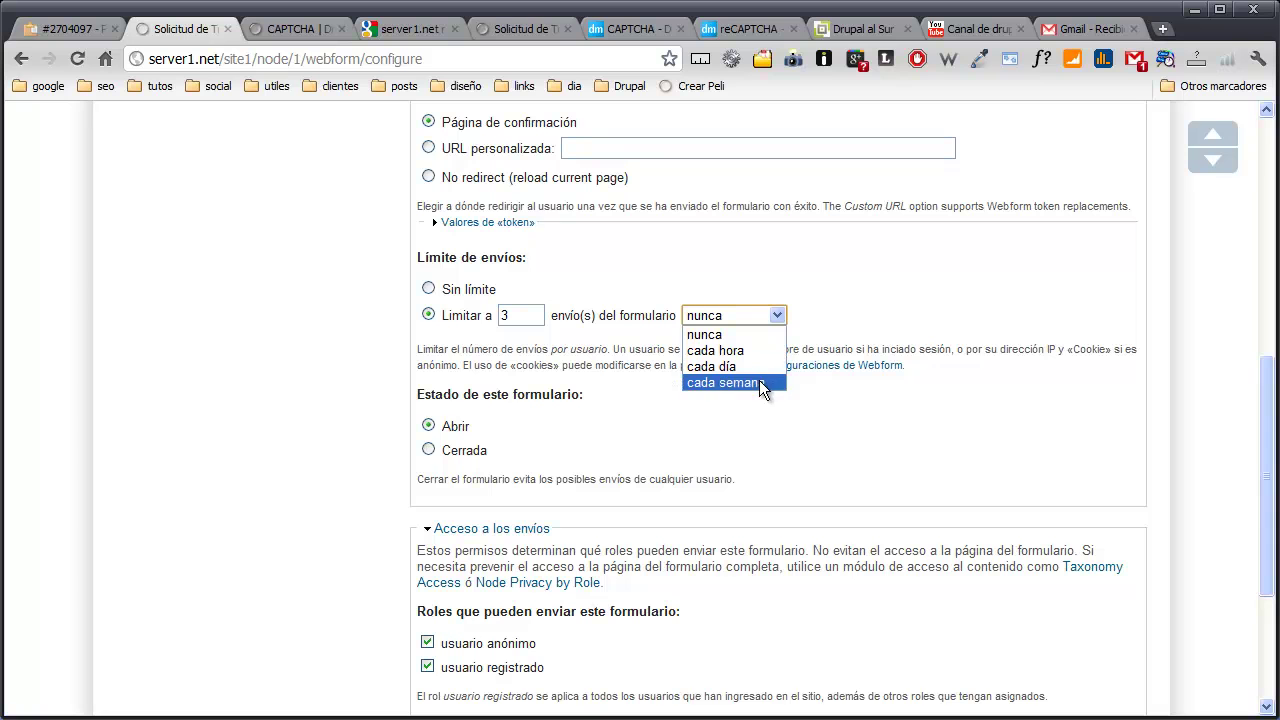
{"action": "left_click", "coordinate": [267, 354]}
- Try excluding usuario anónimo from the roles allowed to submit the form, and enable the role again
{"action": "scroll", "coordinate": [273, 358], "scroll_direction": "down", "scroll_amount": 2}
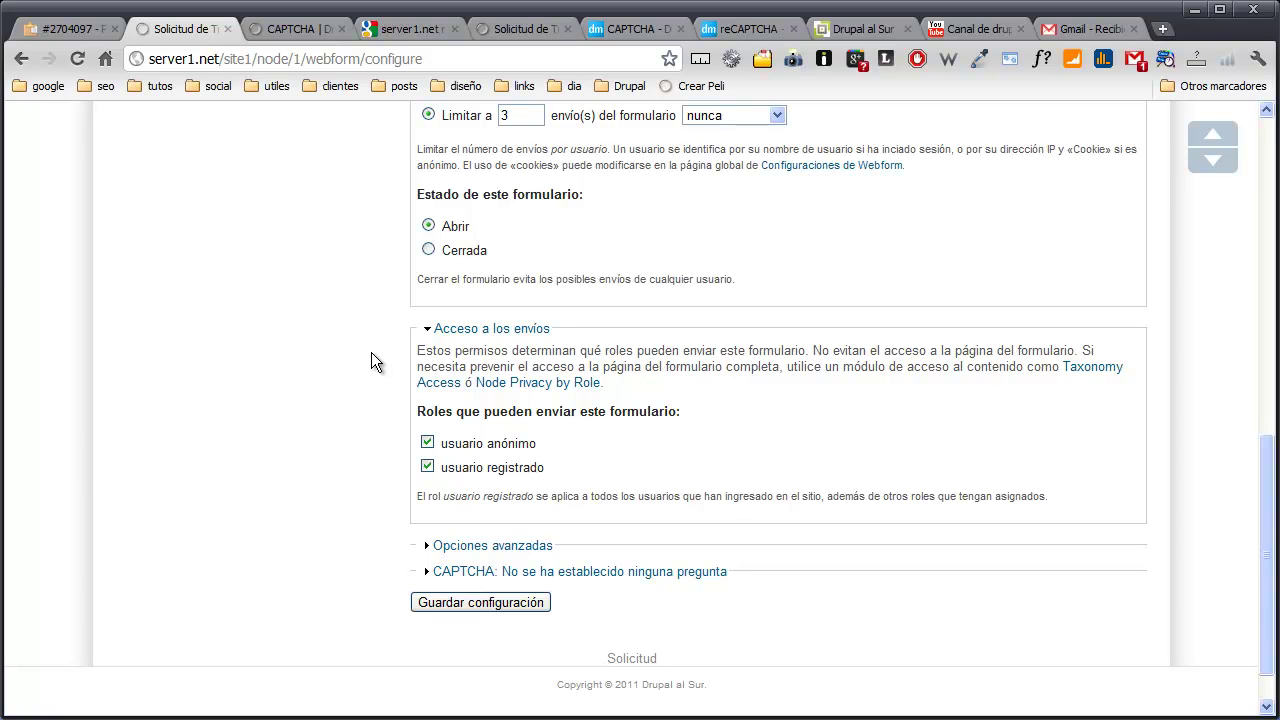
{"action": "left_click", "coordinate": [427, 442]}
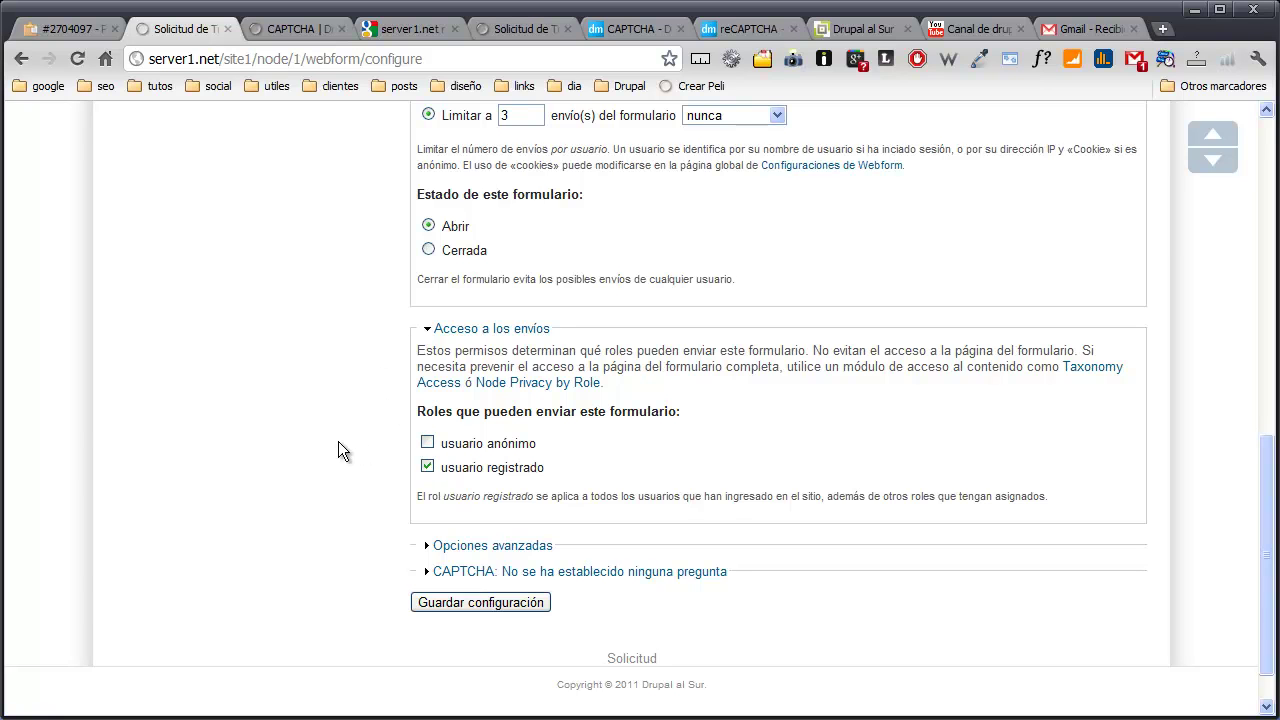
{"action": "left_click", "coordinate": [427, 442]}
- Expand the webform's Opciones avanzadas and open the Solicitud de Trabajo form in the other browser tab
{"action": "scroll", "coordinate": [333, 470], "scroll_direction": "down", "scroll_amount": 1}
{"action": "left_click", "coordinate": [440, 491]}
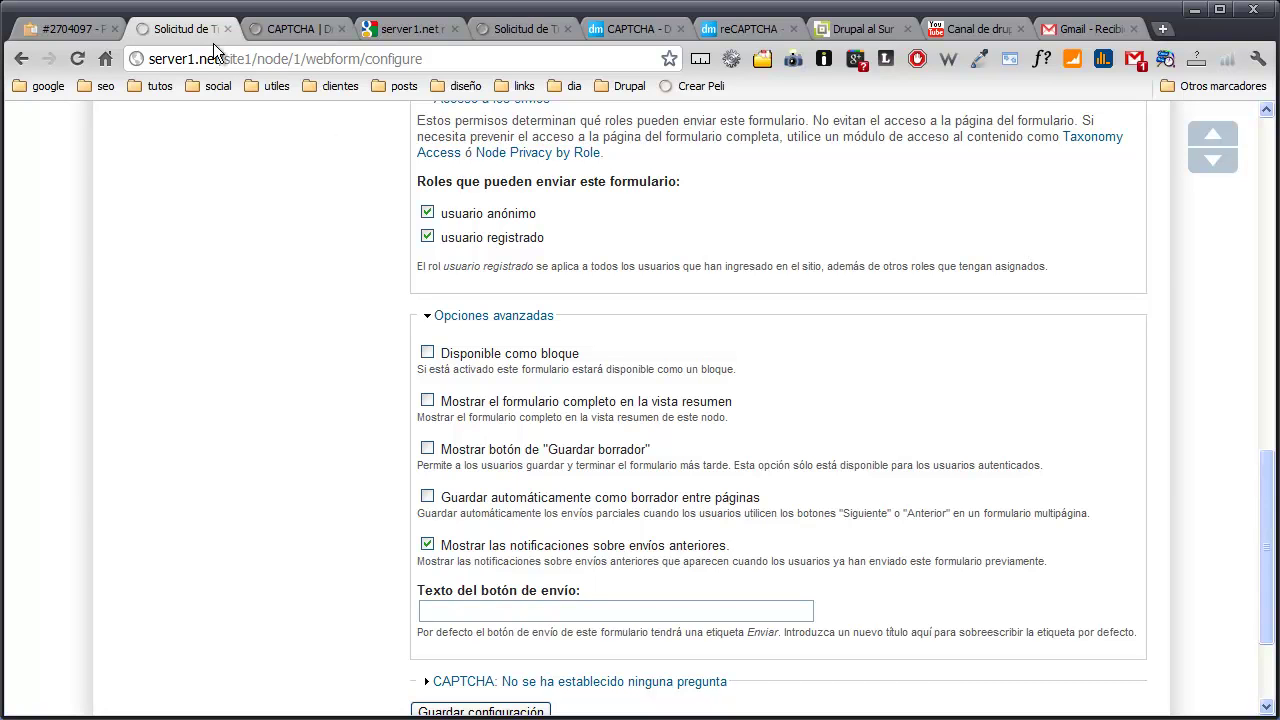
{"action": "left_click", "coordinate": [268, 29]}
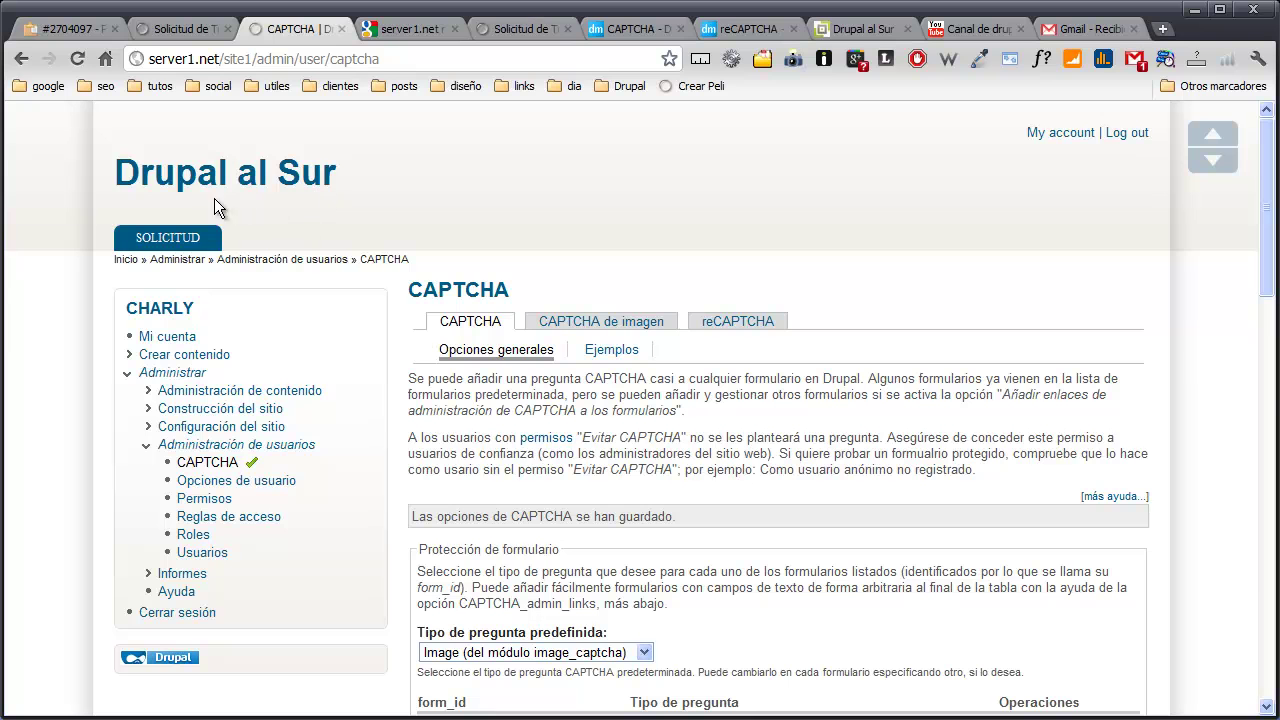
{"action": "left_click", "coordinate": [168, 237]}
{"action": "scroll", "coordinate": [254, 554], "scroll_direction": "down", "scroll_amount": 2}
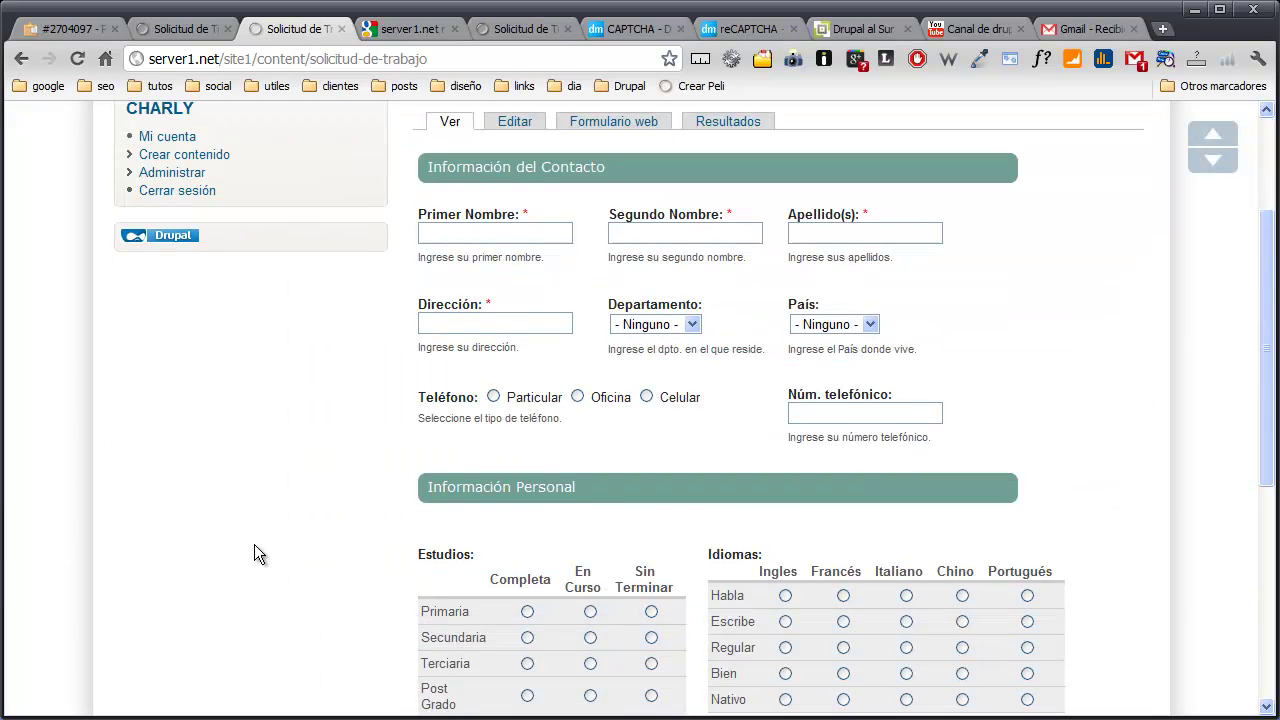
{"action": "scroll", "coordinate": [279, 437], "scroll_direction": "up", "scroll_amount": 1}
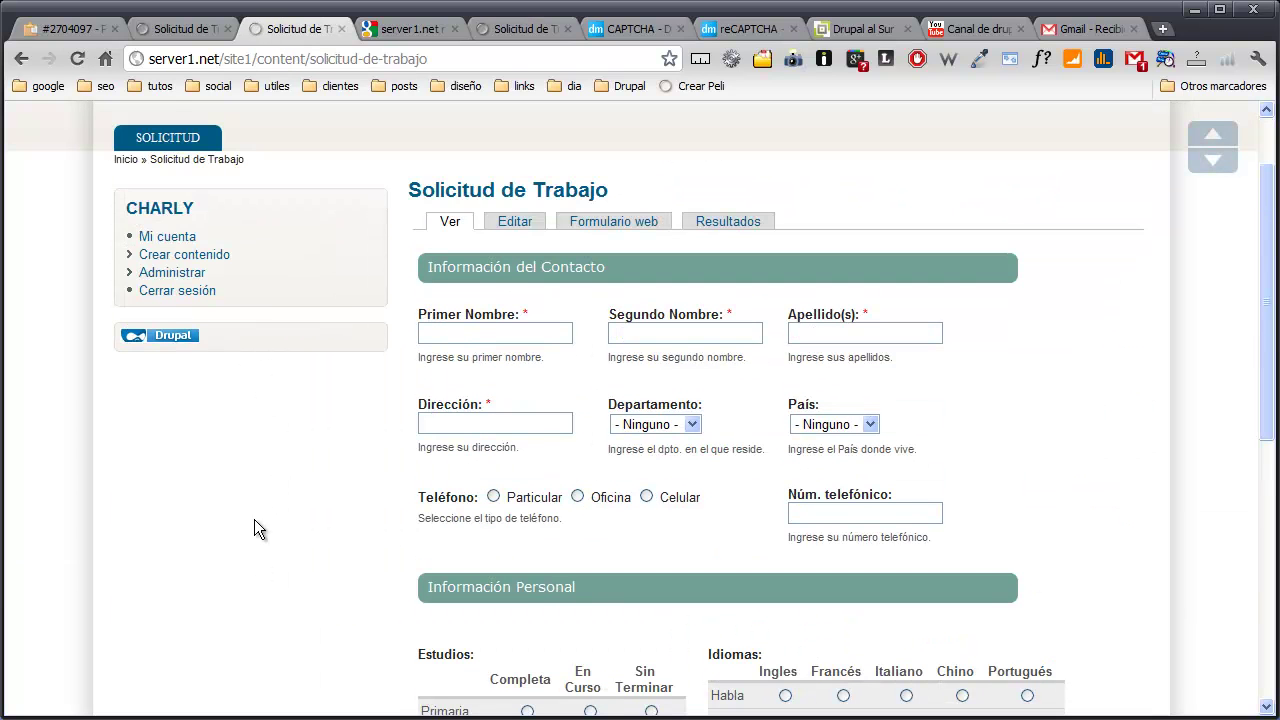
- Examine the form's Enviar button area and compare it with the draft and notification settings in Opciones avanzadas
{"action": "left_click", "coordinate": [182, 35]}
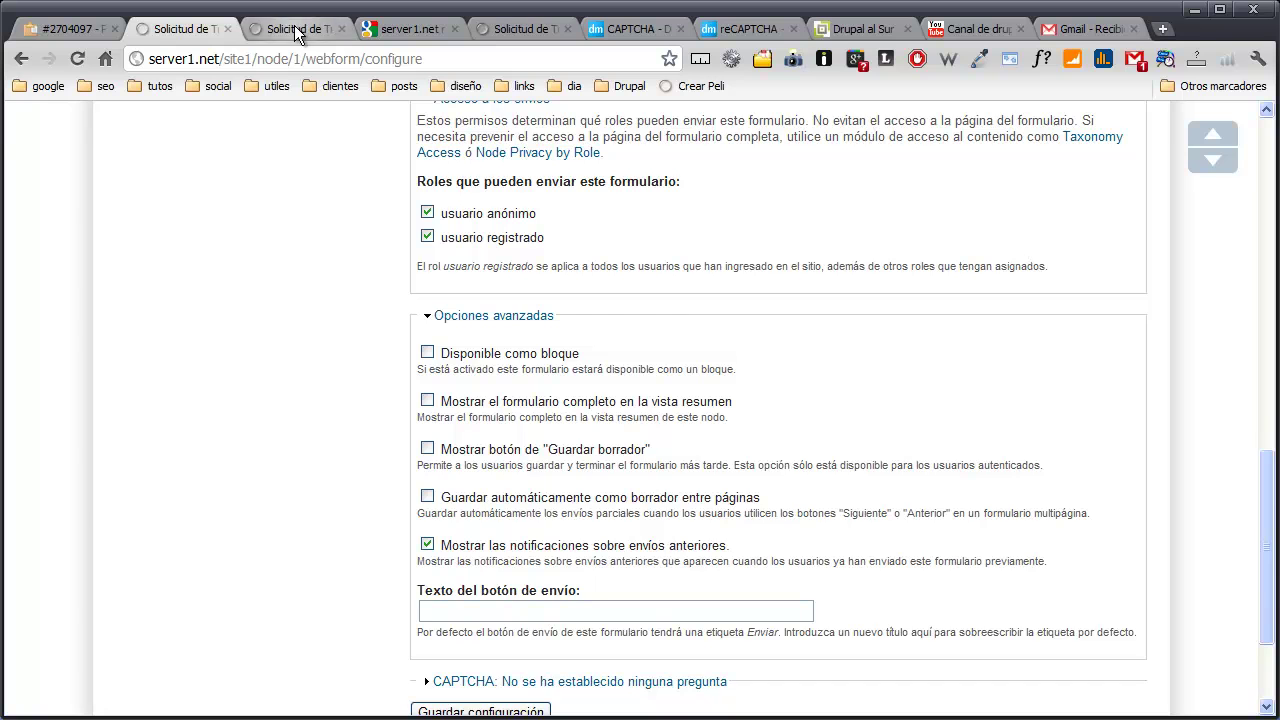
{"action": "left_click", "coordinate": [336, 28]}
{"action": "scroll", "coordinate": [400, 370], "scroll_direction": "down", "scroll_amount": 10}
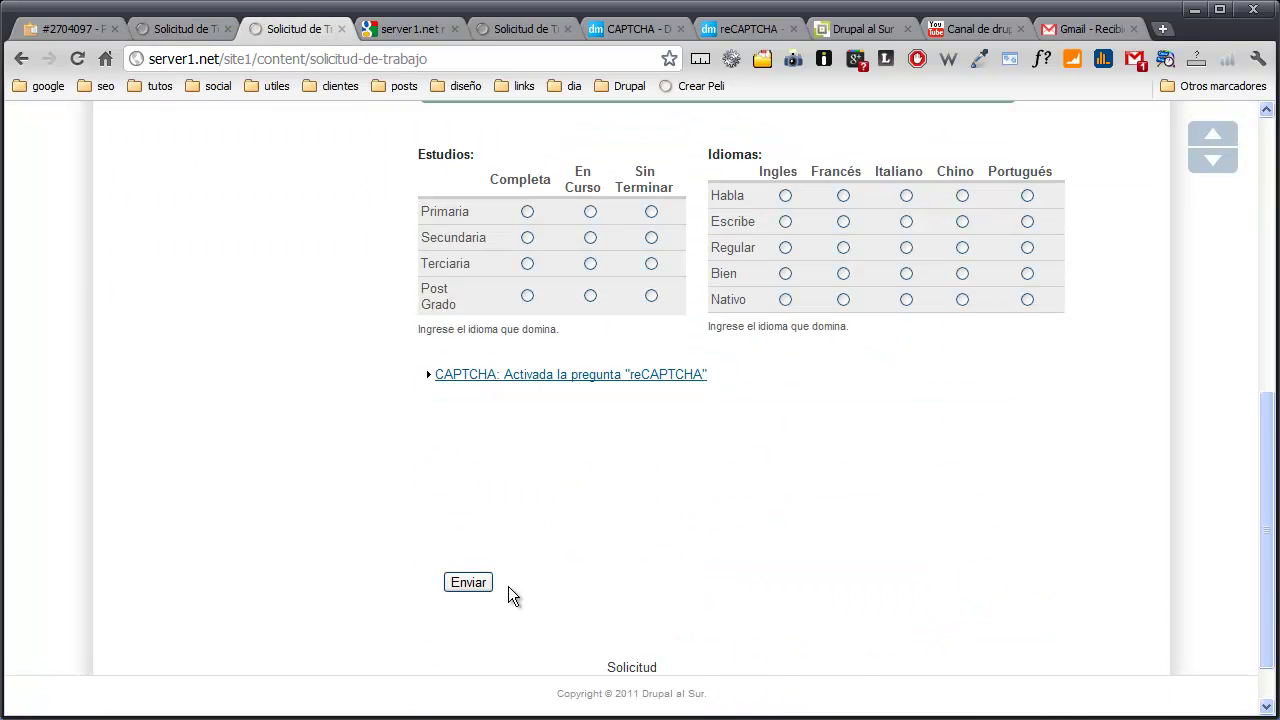
{"action": "left_click", "coordinate": [182, 30]}
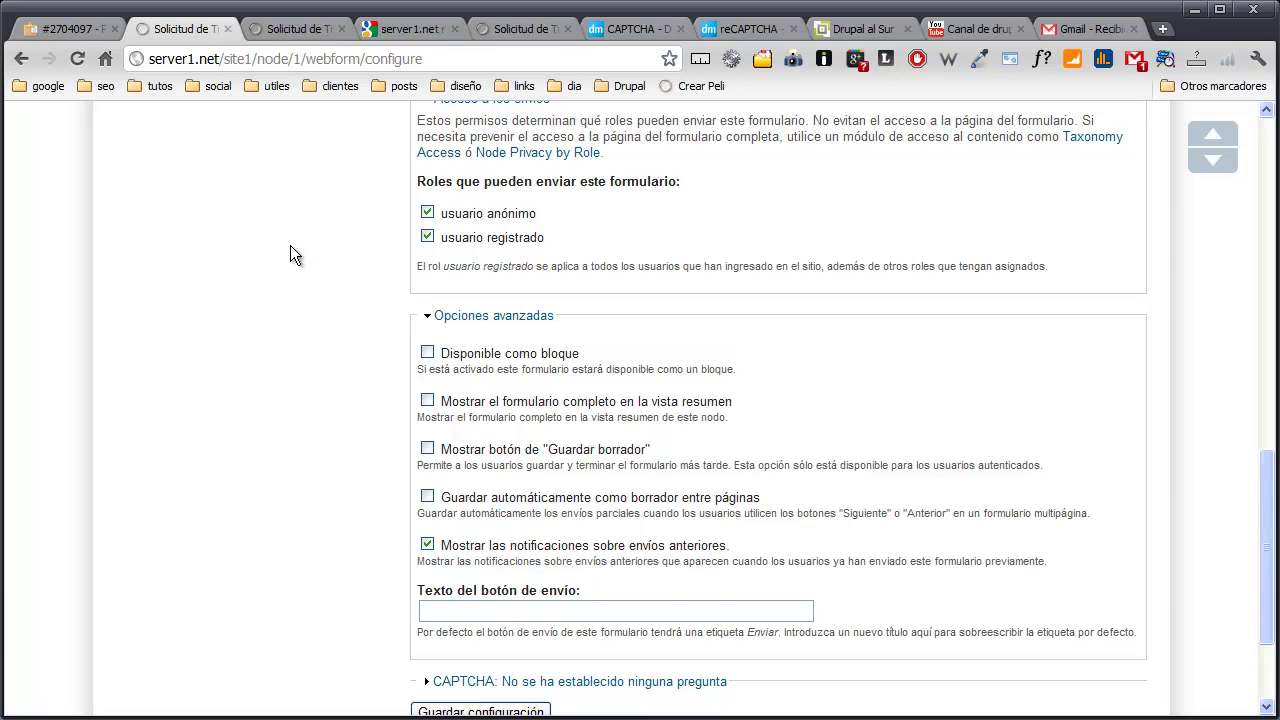
{"action": "scroll", "coordinate": [289, 228], "scroll_direction": "down", "scroll_amount": 1}
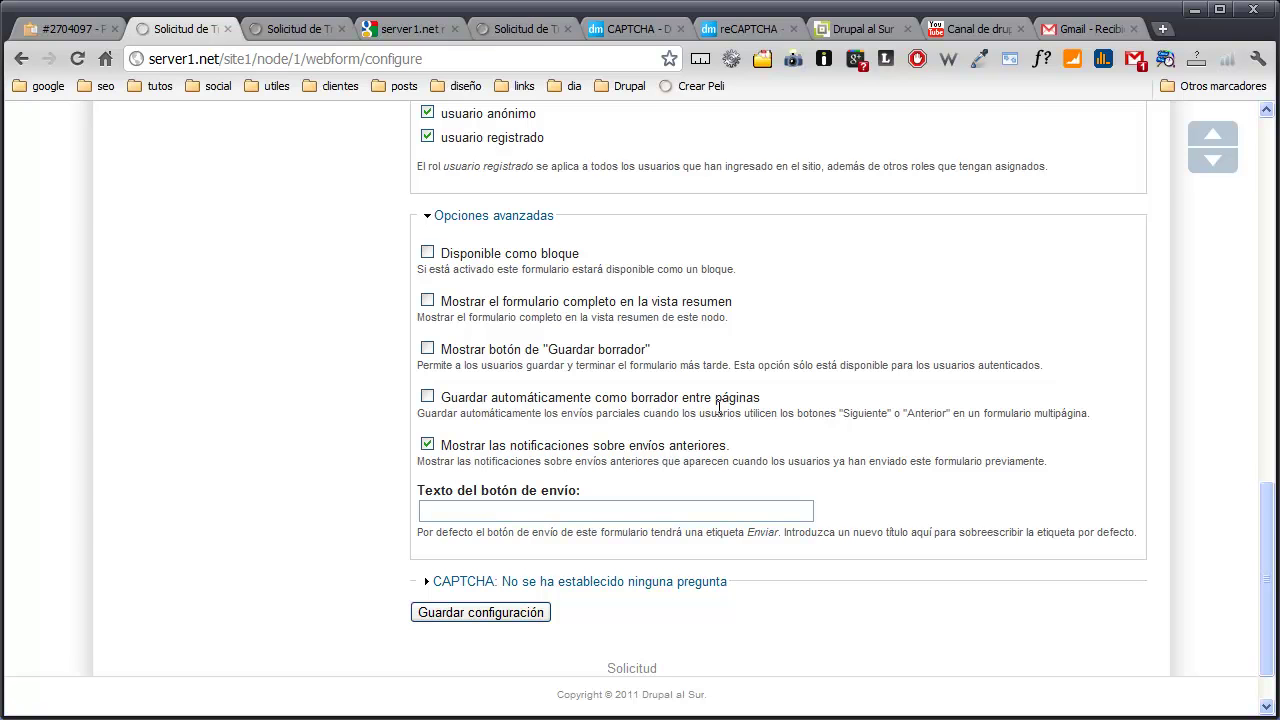
- Open the Solicitud de Trabajo component list and check the field type selection for a new component
{"action": "left_click", "coordinate": [280, 29]}
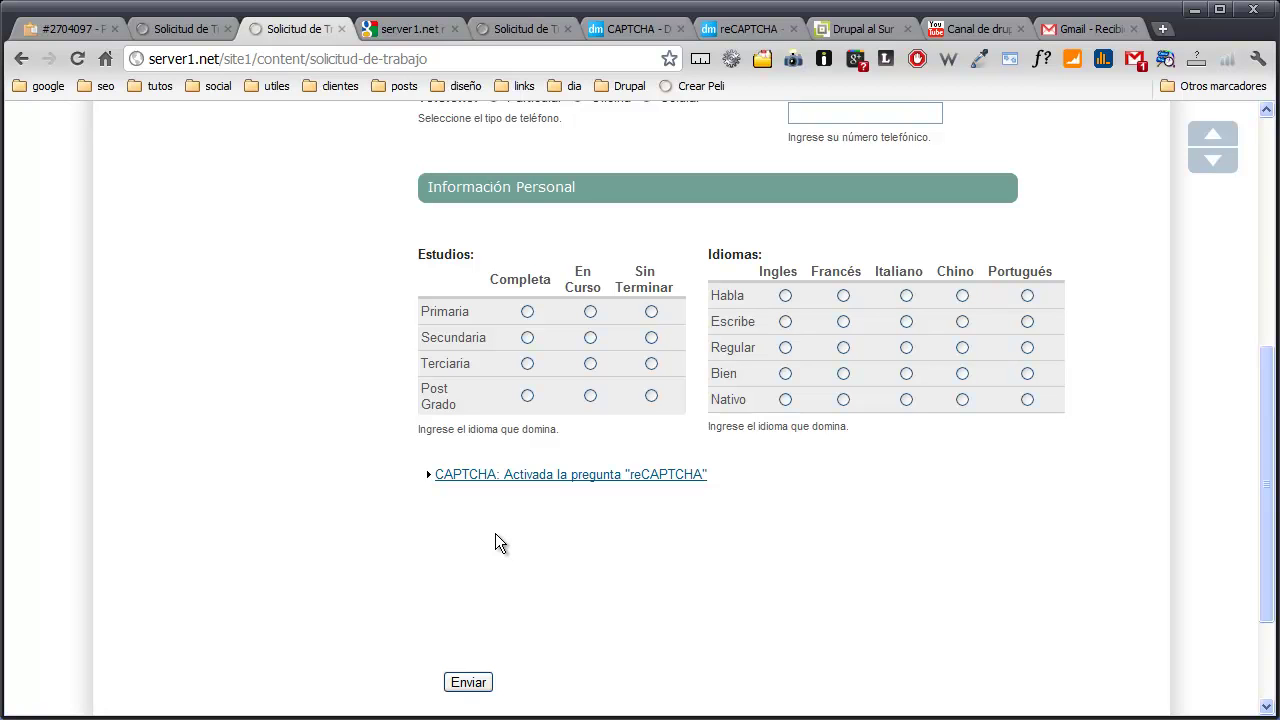
{"action": "scroll", "coordinate": [495, 535], "scroll_direction": "up", "scroll_amount": 3}
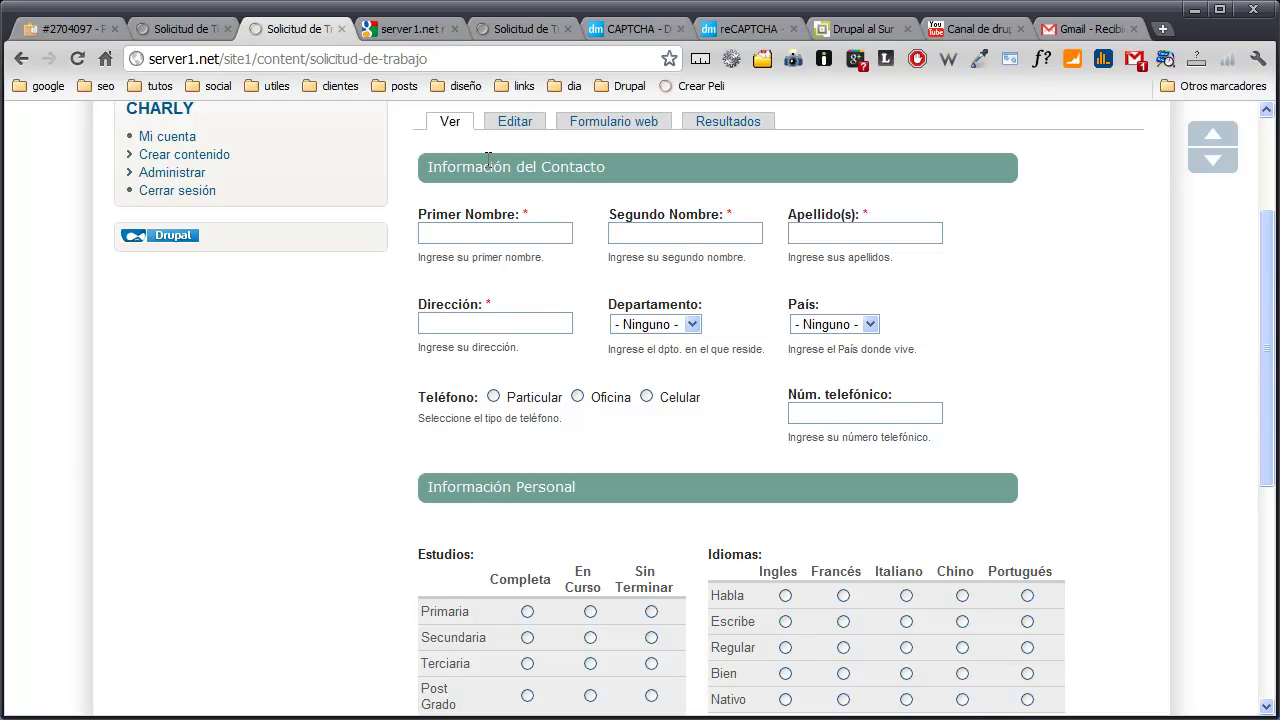
{"action": "left_click", "coordinate": [560, 124]}
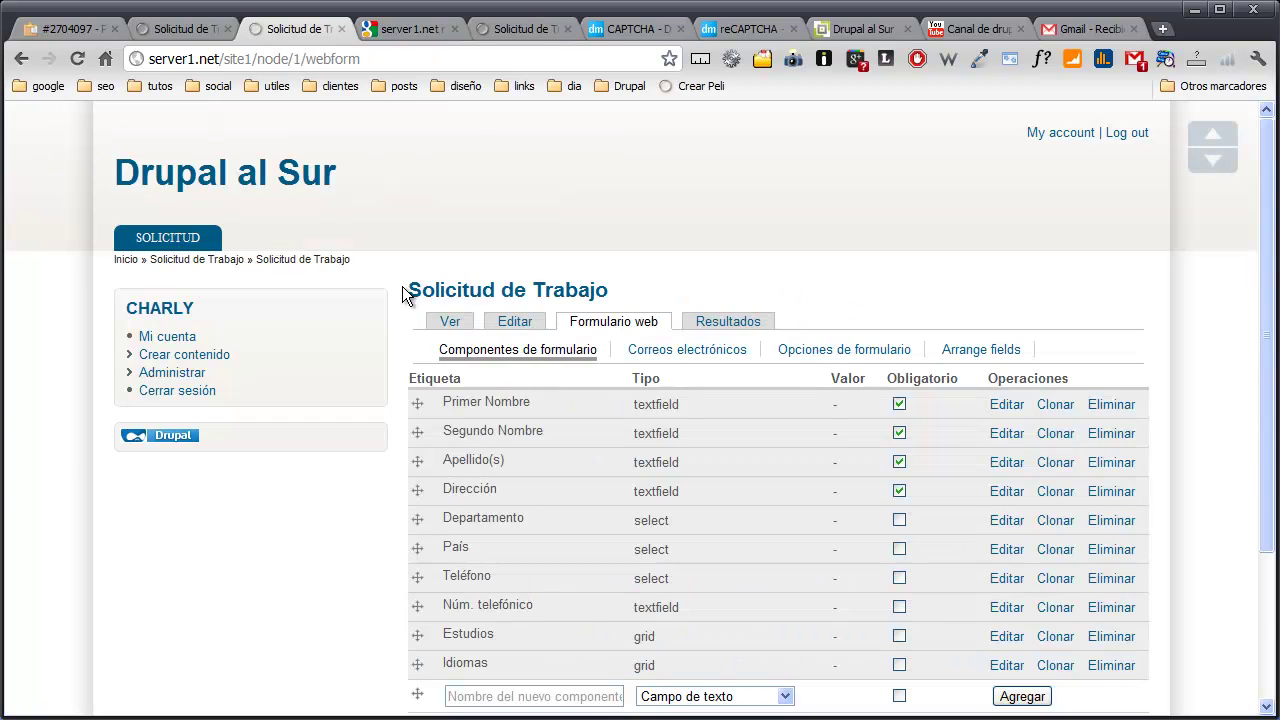
{"action": "scroll", "coordinate": [402, 286], "scroll_direction": "down", "scroll_amount": 3}
{"action": "left_click", "coordinate": [786, 496]}
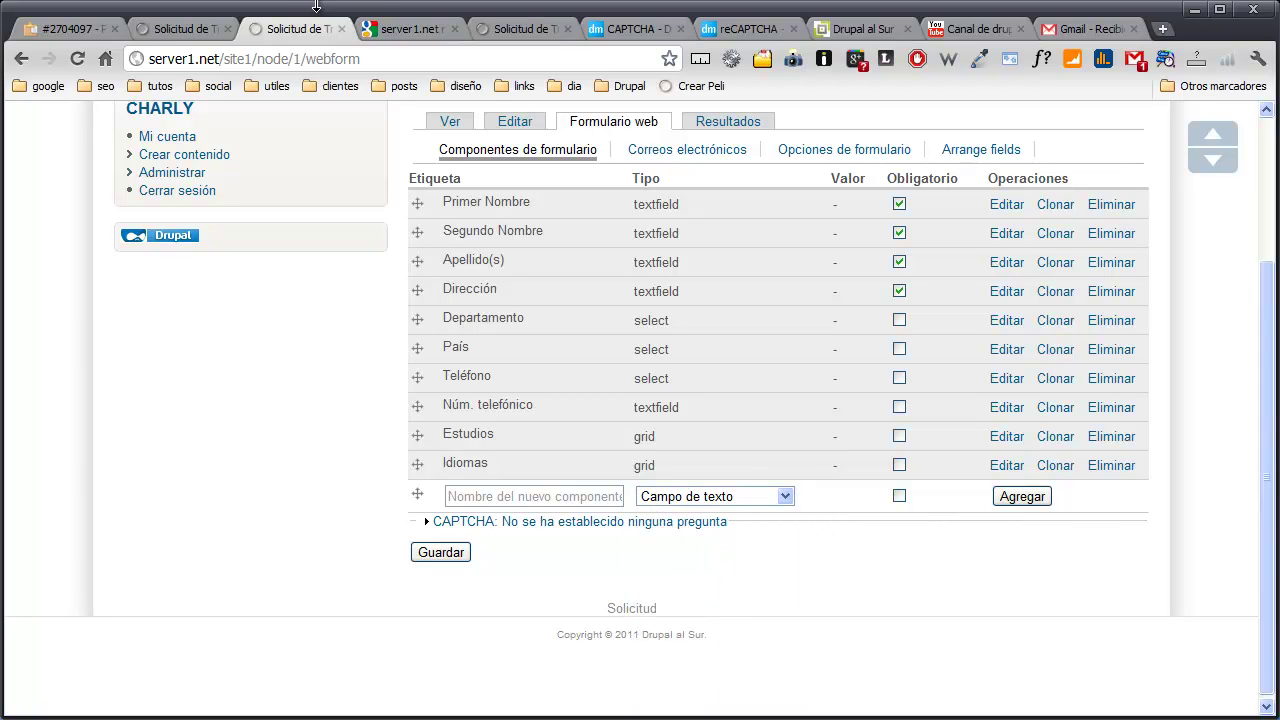
- Return to the published Solicitud de Trabajo form and review its sections down to the reCAPTCHA
{"action": "left_click", "coordinate": [185, 29]}
{"action": "left_click", "coordinate": [285, 30]}
{"action": "left_click", "coordinate": [190, 245]}
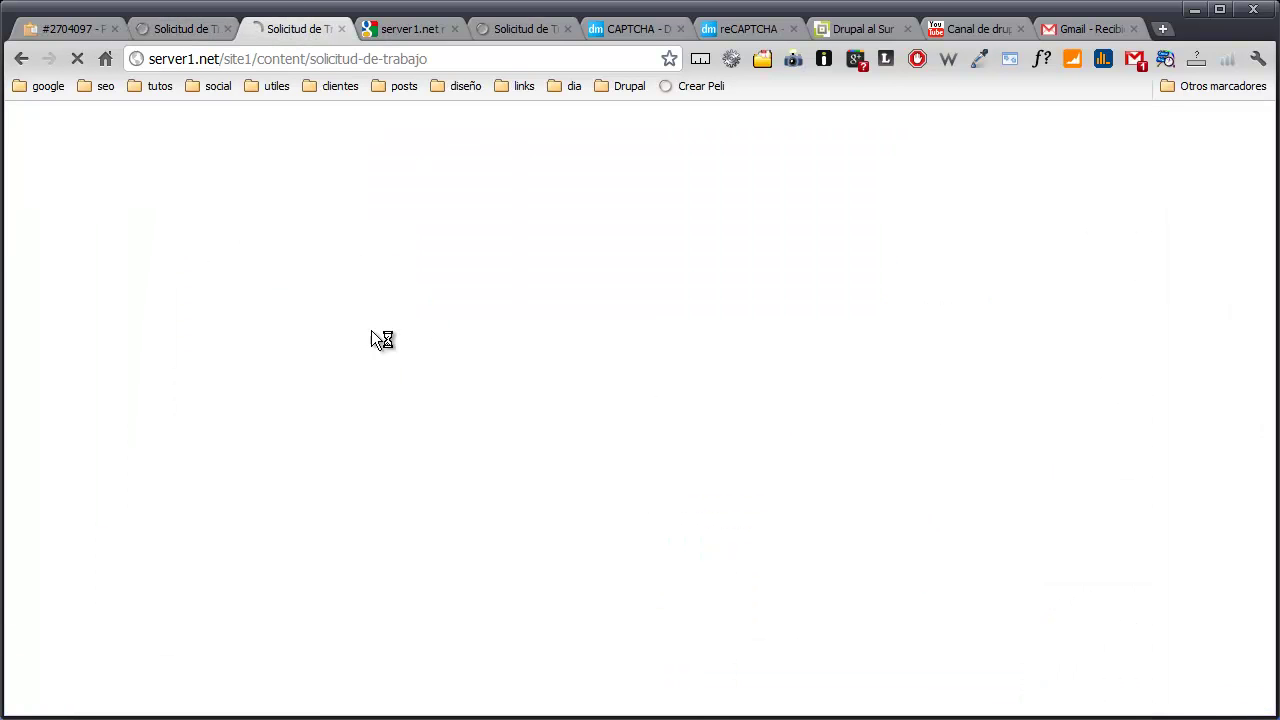
{"action": "scroll", "coordinate": [463, 369], "scroll_direction": "down", "scroll_amount": 2}
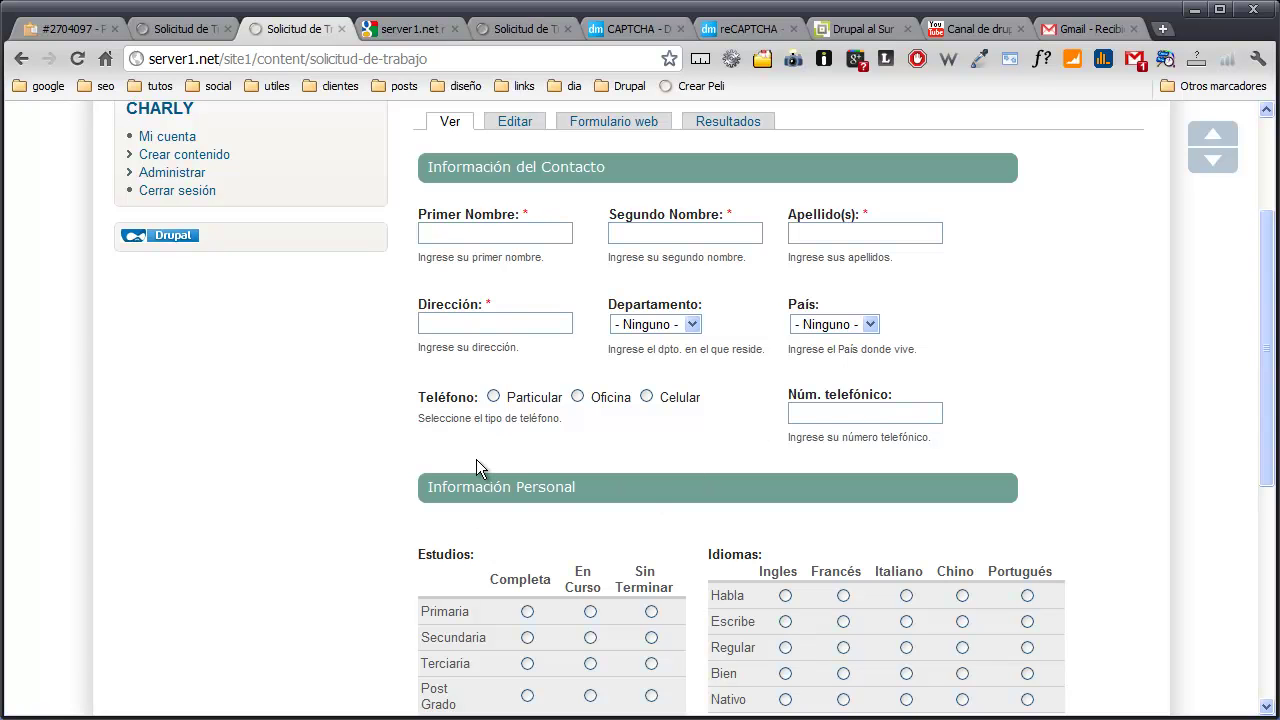
{"action": "scroll", "coordinate": [476, 459], "scroll_direction": "down", "scroll_amount": 2}
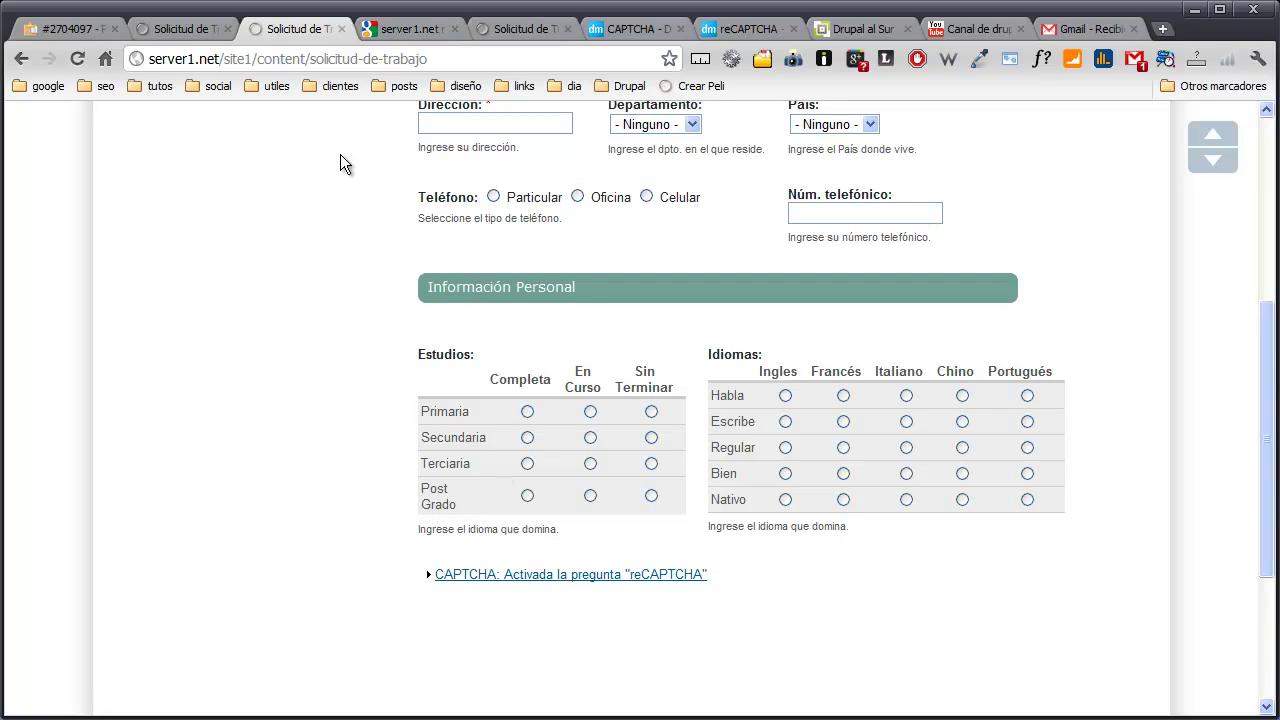
- Compare the Texto del botón de envío setting with the form's Enviar button, and expand the CAPTCHA section of the form options
{"action": "key", "text": "ctrl+shift+Tab"}
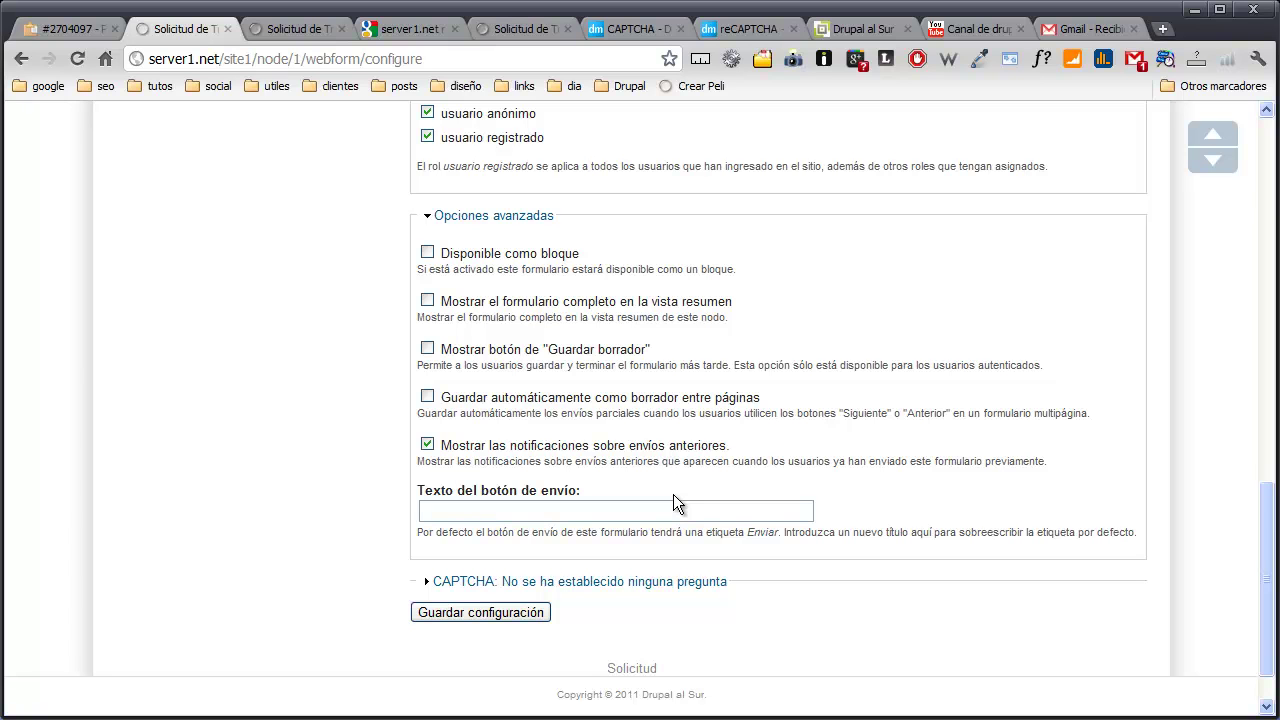
{"action": "left_click", "coordinate": [492, 507]}
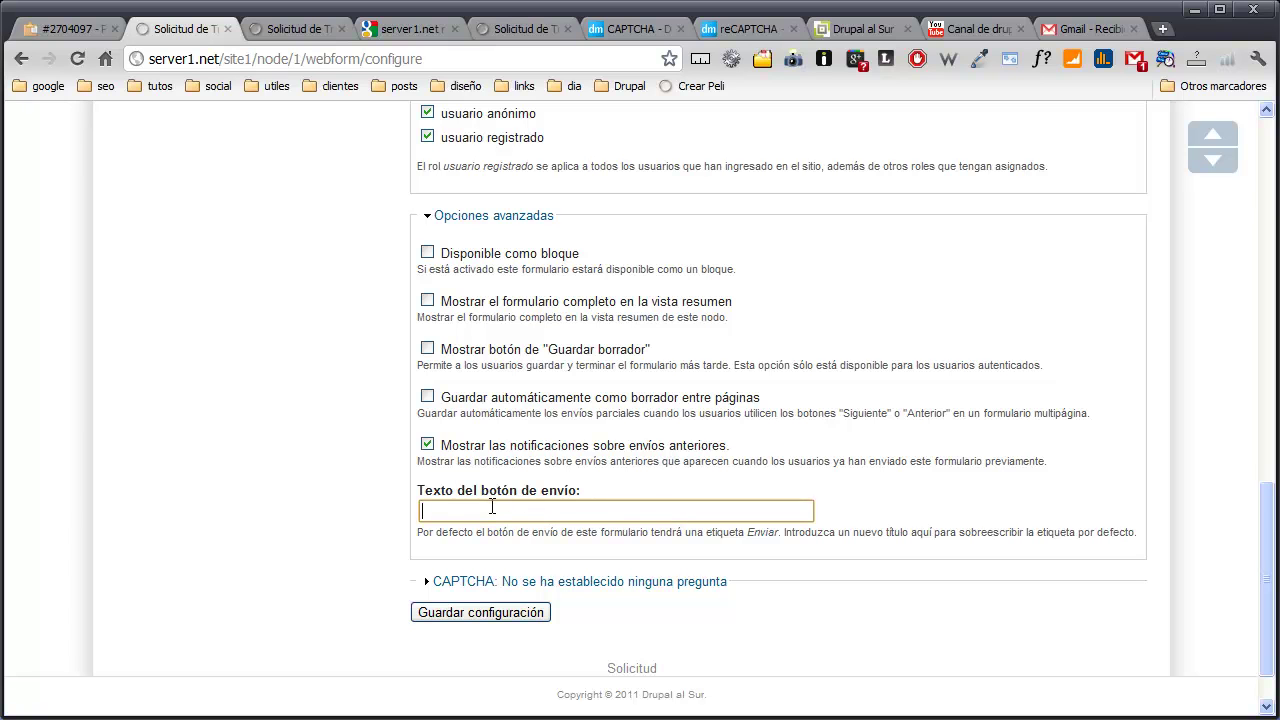
{"action": "left_click", "coordinate": [280, 28]}
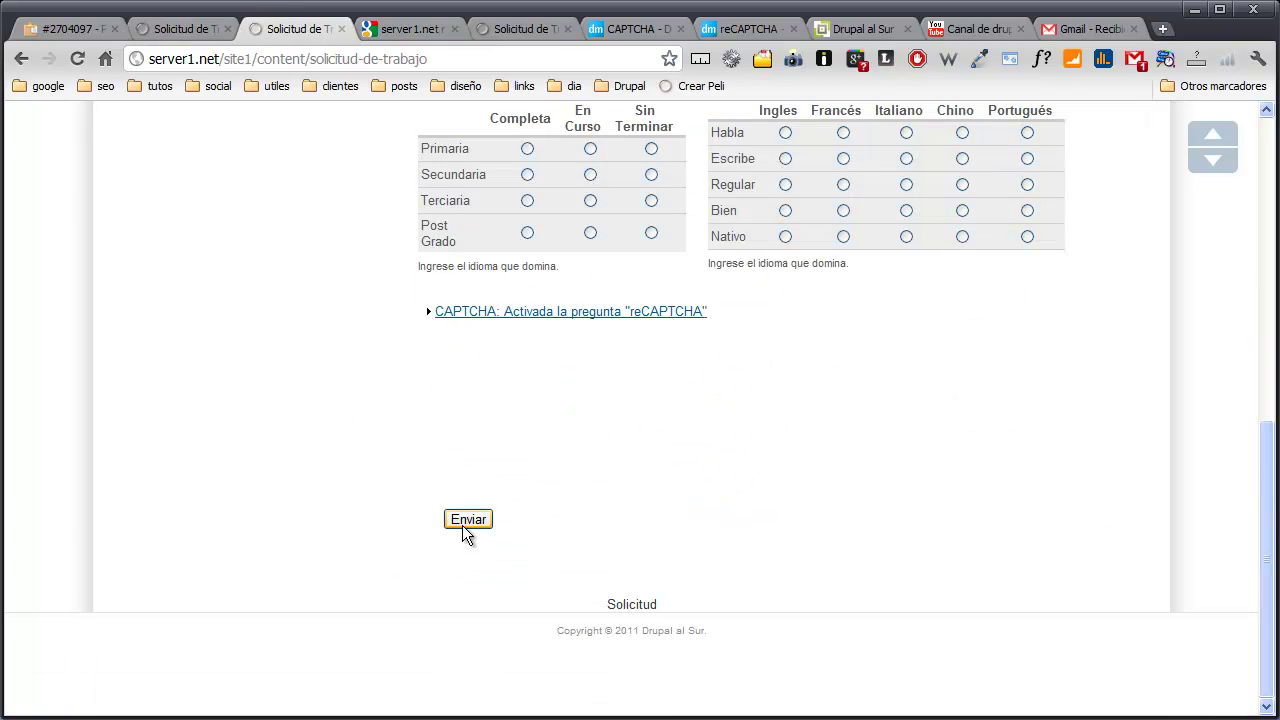
{"action": "left_click", "coordinate": [183, 28]}
{"action": "left_click", "coordinate": [503, 581]}
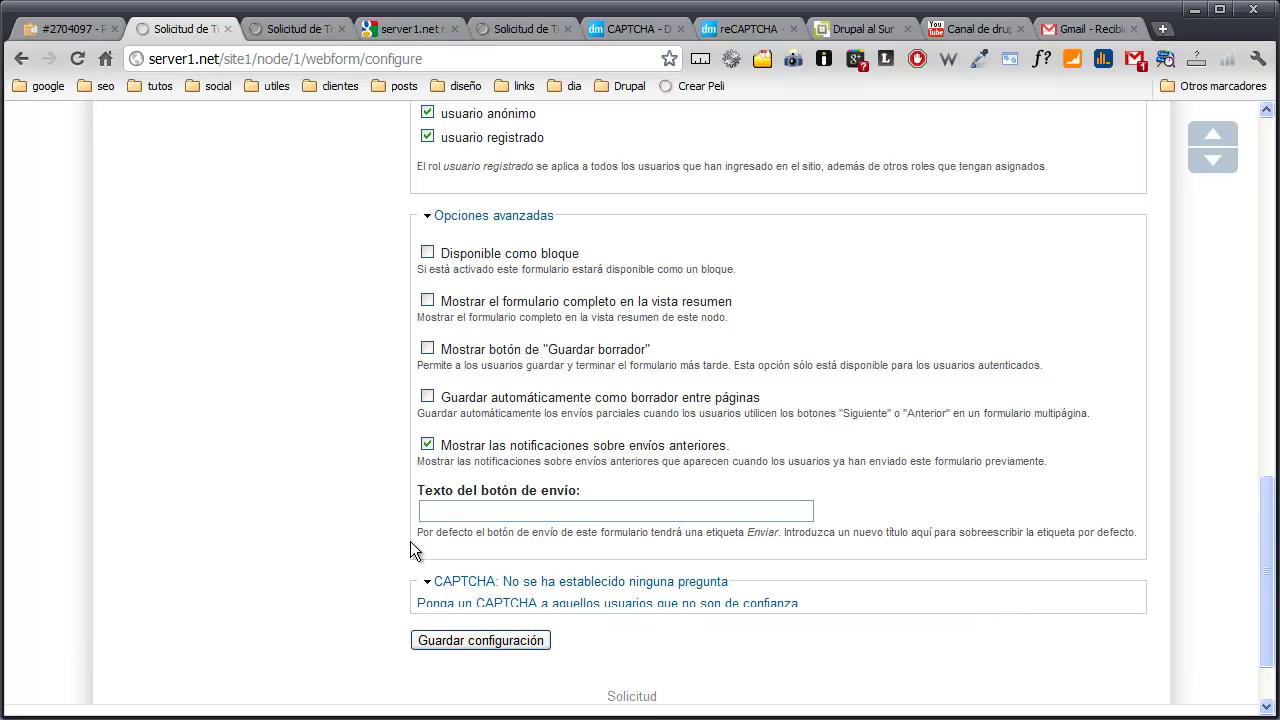
{"action": "scroll", "coordinate": [392, 537], "scroll_direction": "up", "scroll_amount": 3}
{"action": "scroll", "coordinate": [393, 537], "scroll_direction": "up", "scroll_amount": 6}
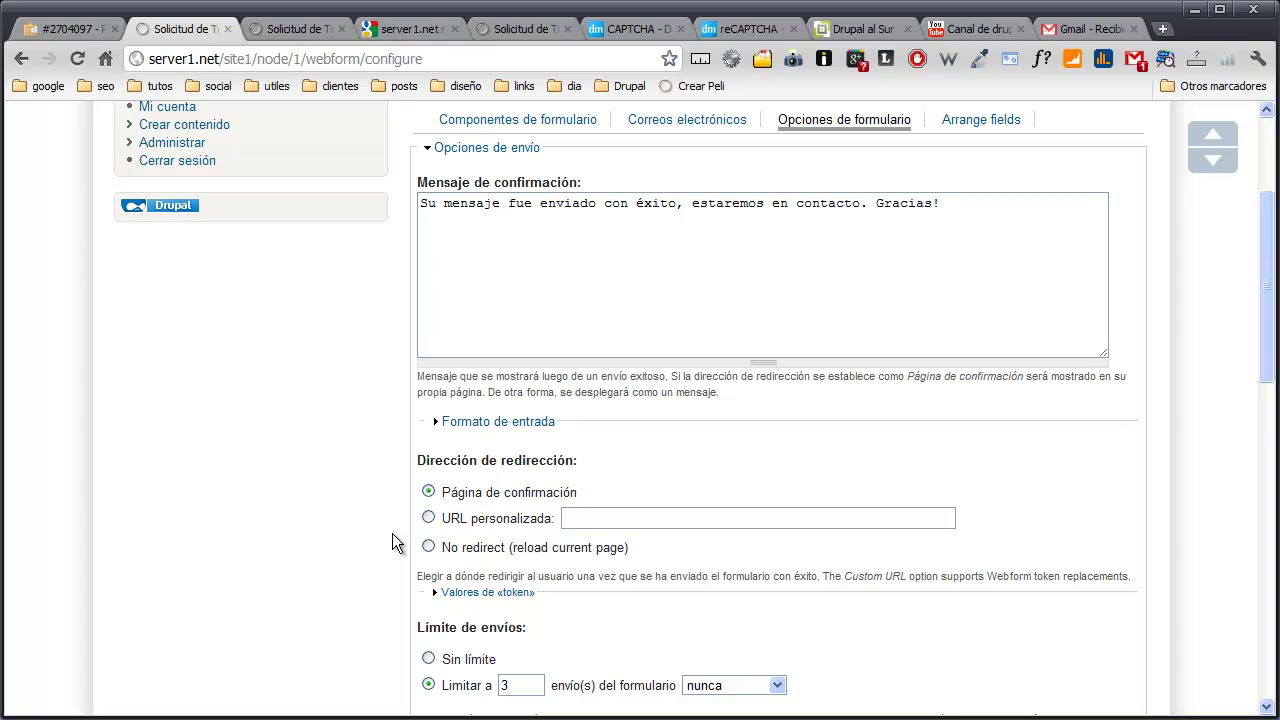
- Review the webform's component list from the published form and open the Solicitud de Trabajo node for editing
{"action": "left_click", "coordinate": [295, 28]}
{"action": "scroll", "coordinate": [477, 229], "scroll_direction": "up", "scroll_amount": 10}
{"action": "left_click", "coordinate": [608, 322]}
{"action": "scroll", "coordinate": [551, 355], "scroll_direction": "down", "scroll_amount": 2}
{"action": "scroll", "coordinate": [551, 355], "scroll_direction": "up", "scroll_amount": 1}
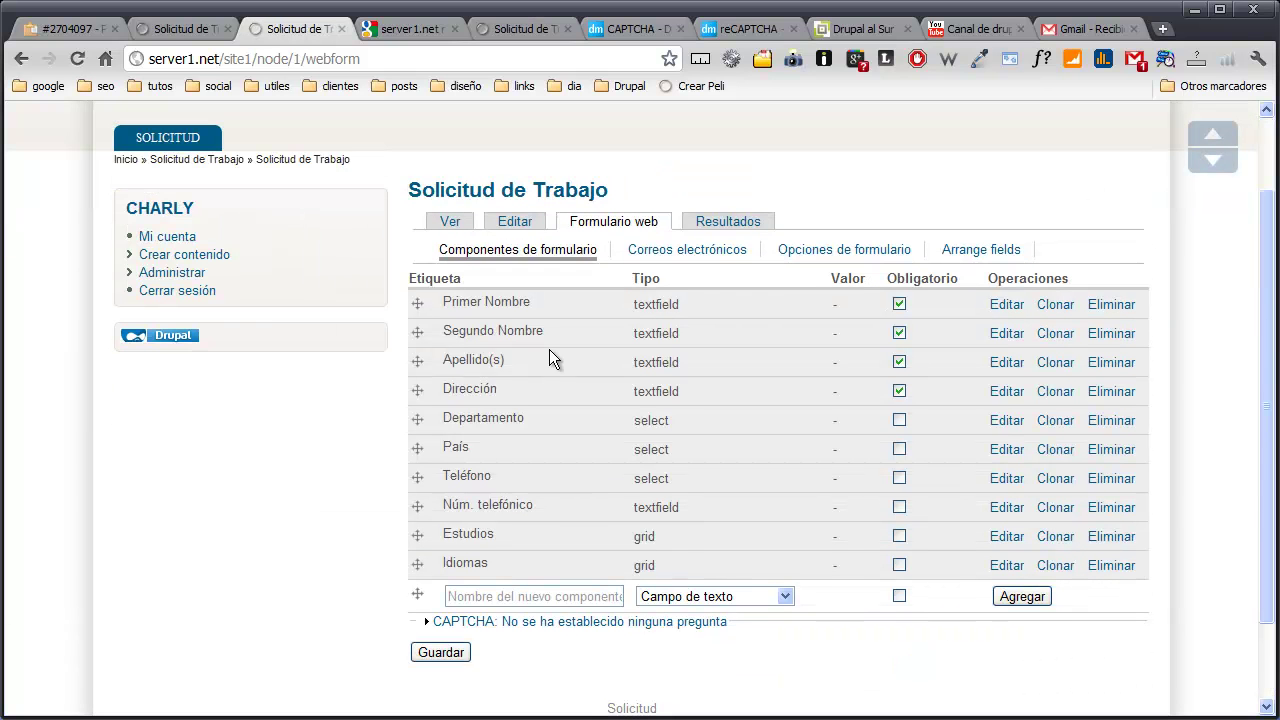
{"action": "left_click", "coordinate": [515, 221]}
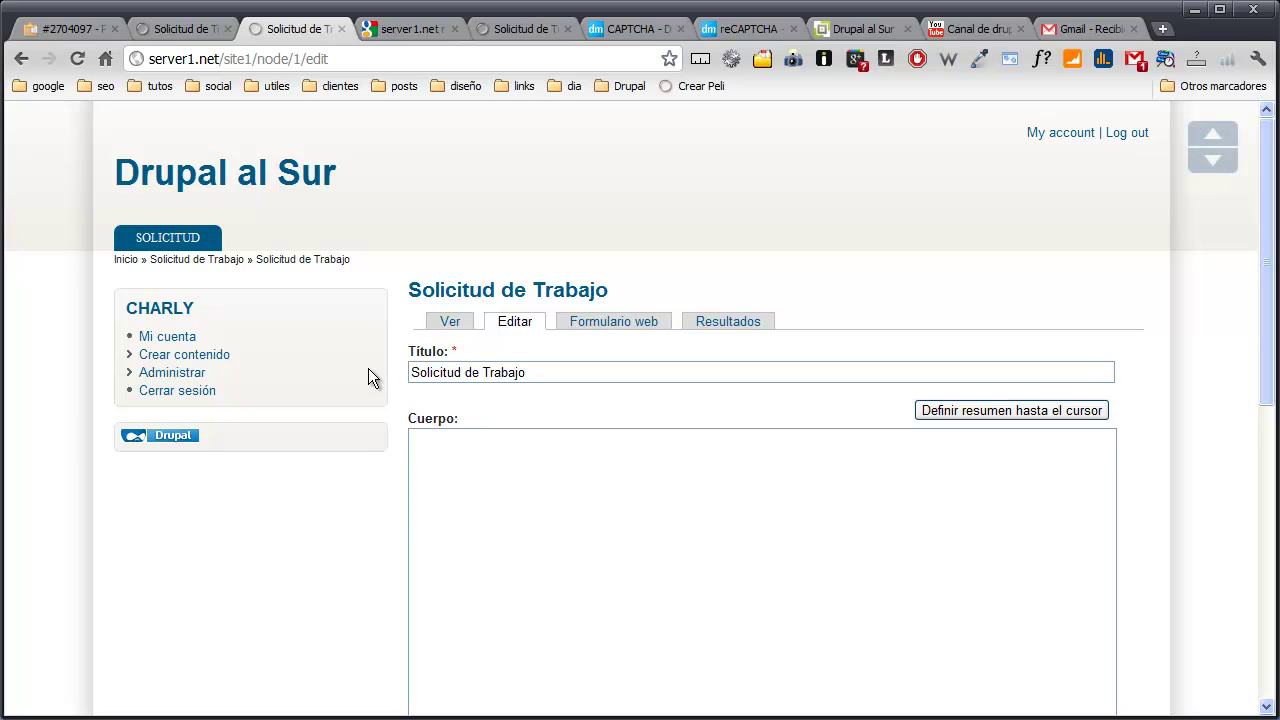
- Open the CAPTCHA settings under Administración de usuarios and examine the question type assigned to each form
{"action": "left_click", "coordinate": [175, 376]}
{"action": "left_click", "coordinate": [171, 436]}
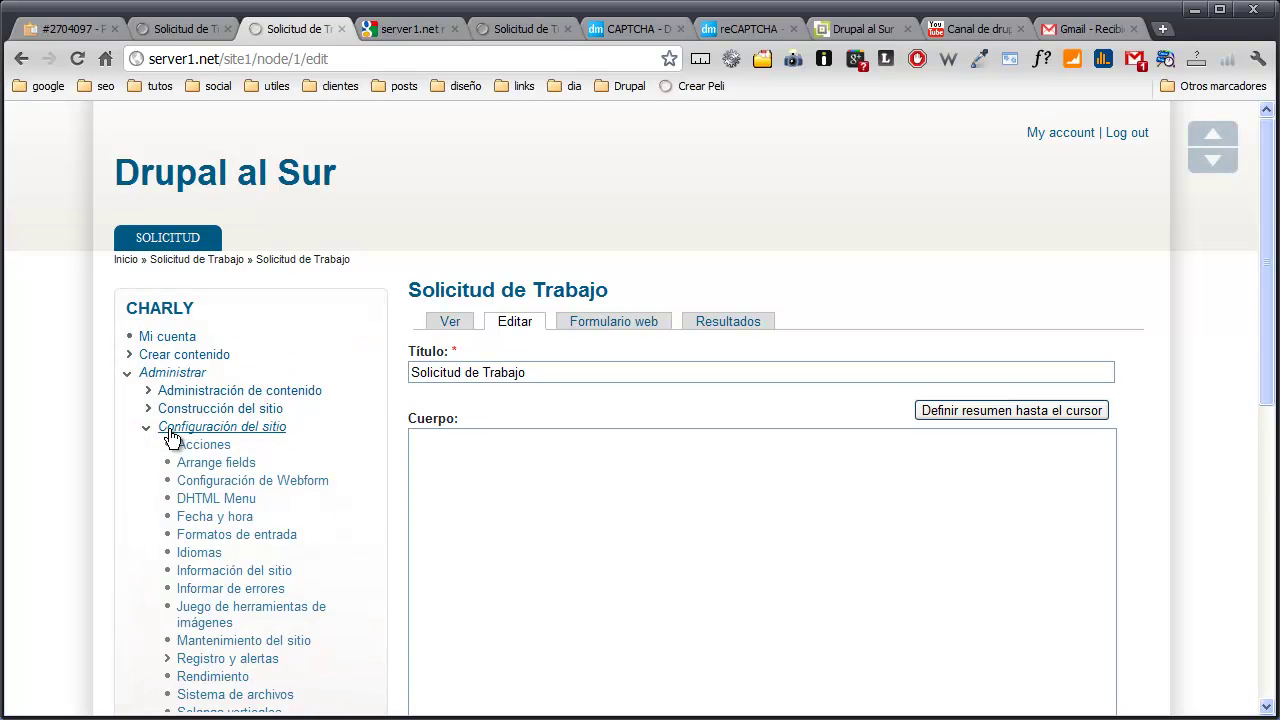
{"action": "scroll", "coordinate": [171, 438], "scroll_direction": "down", "scroll_amount": 2}
{"action": "left_click", "coordinate": [238, 574]}
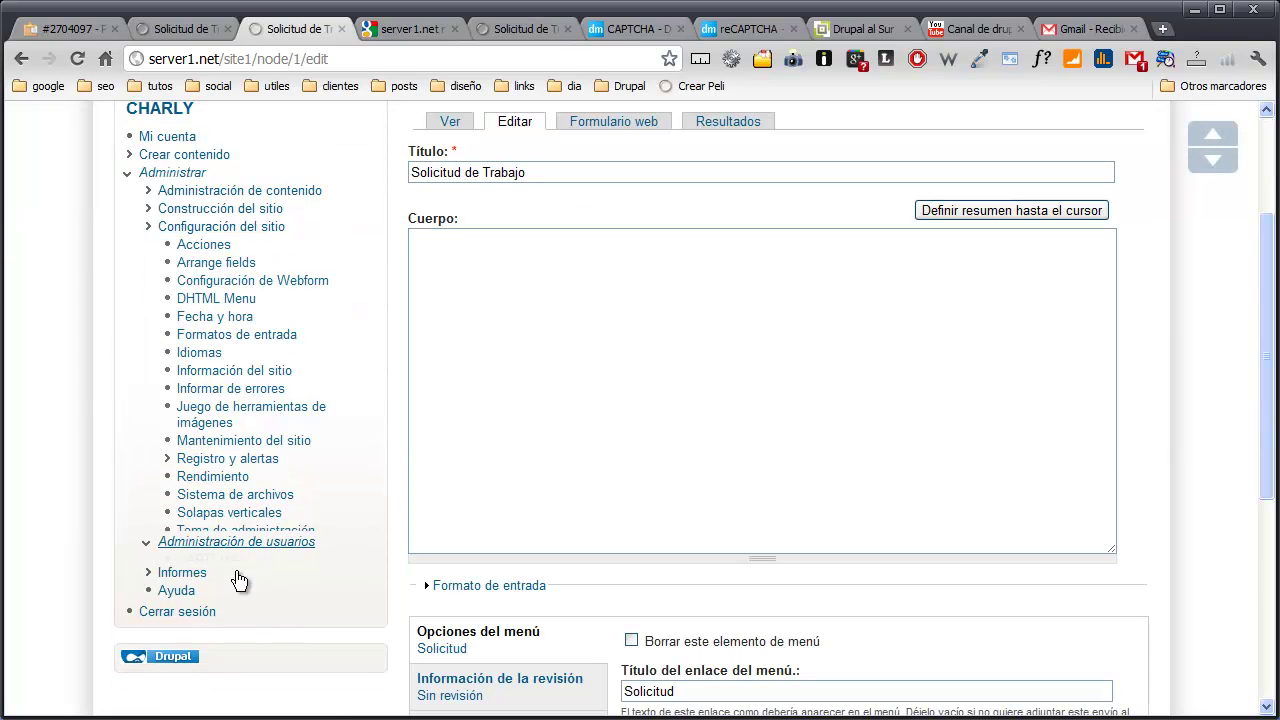
{"action": "left_click", "coordinate": [190, 266]}
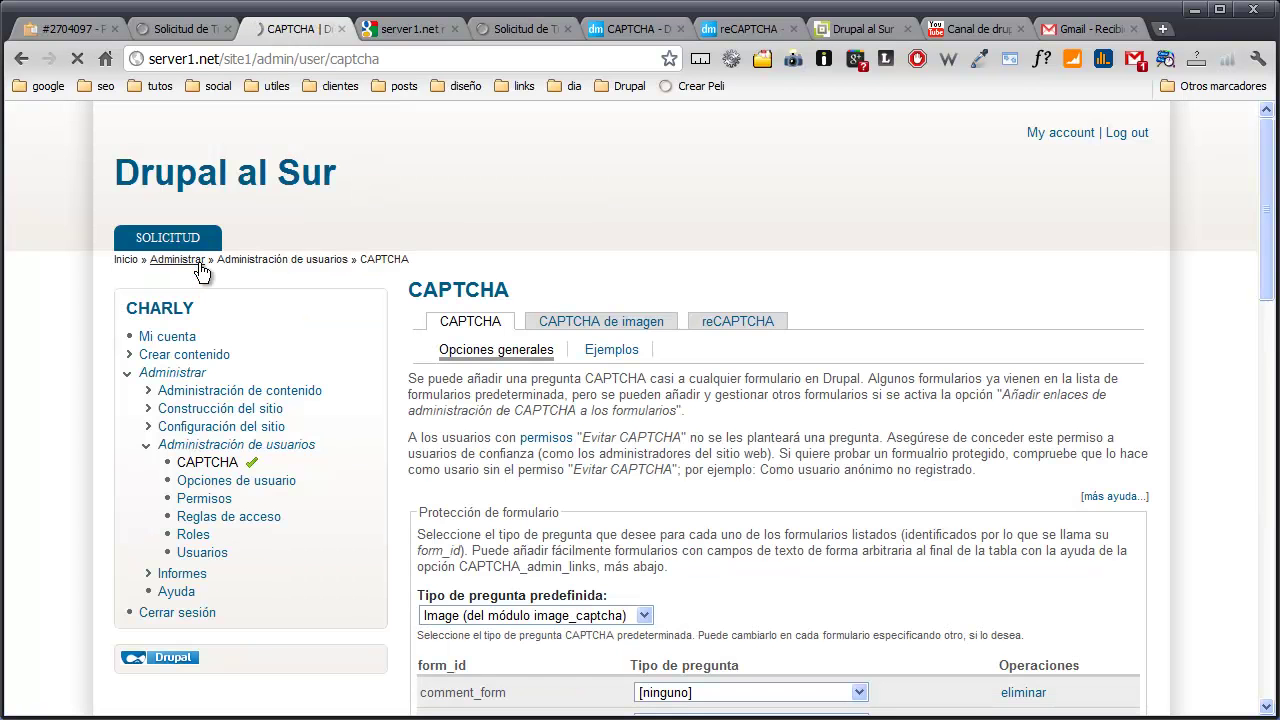
{"action": "key", "text": "alt+Left"}
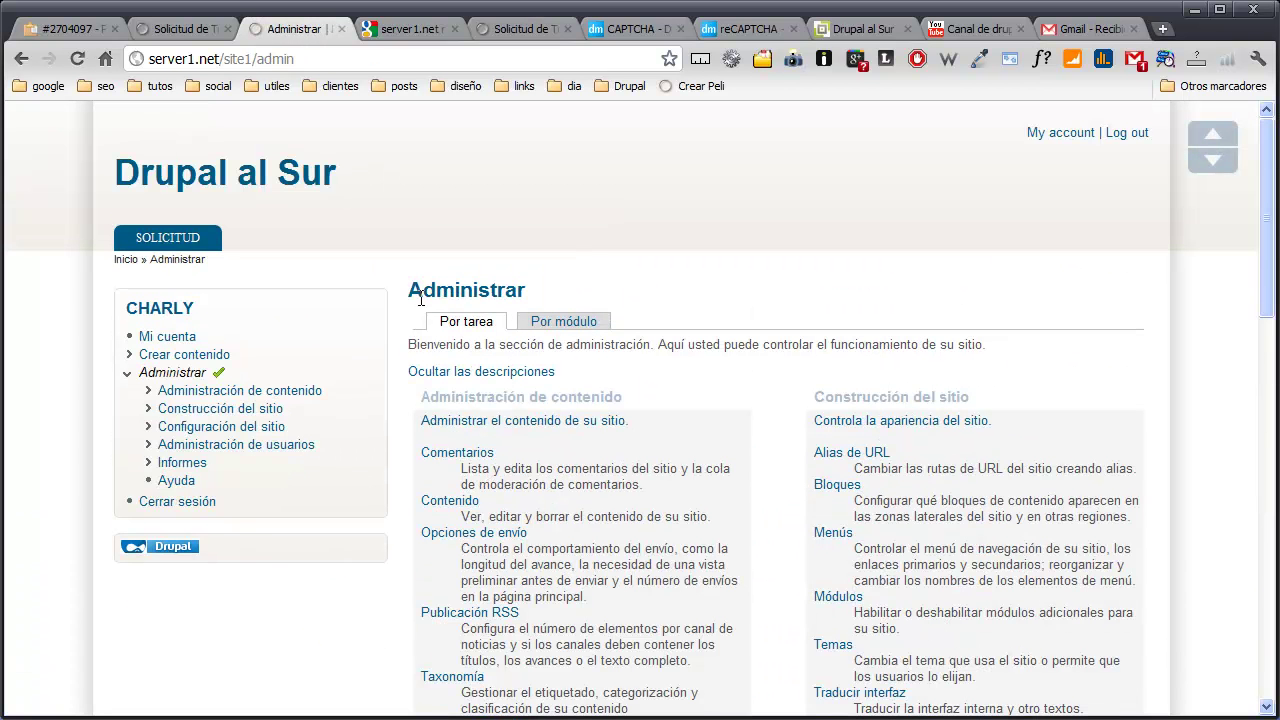
{"action": "left_click", "coordinate": [49, 59]}
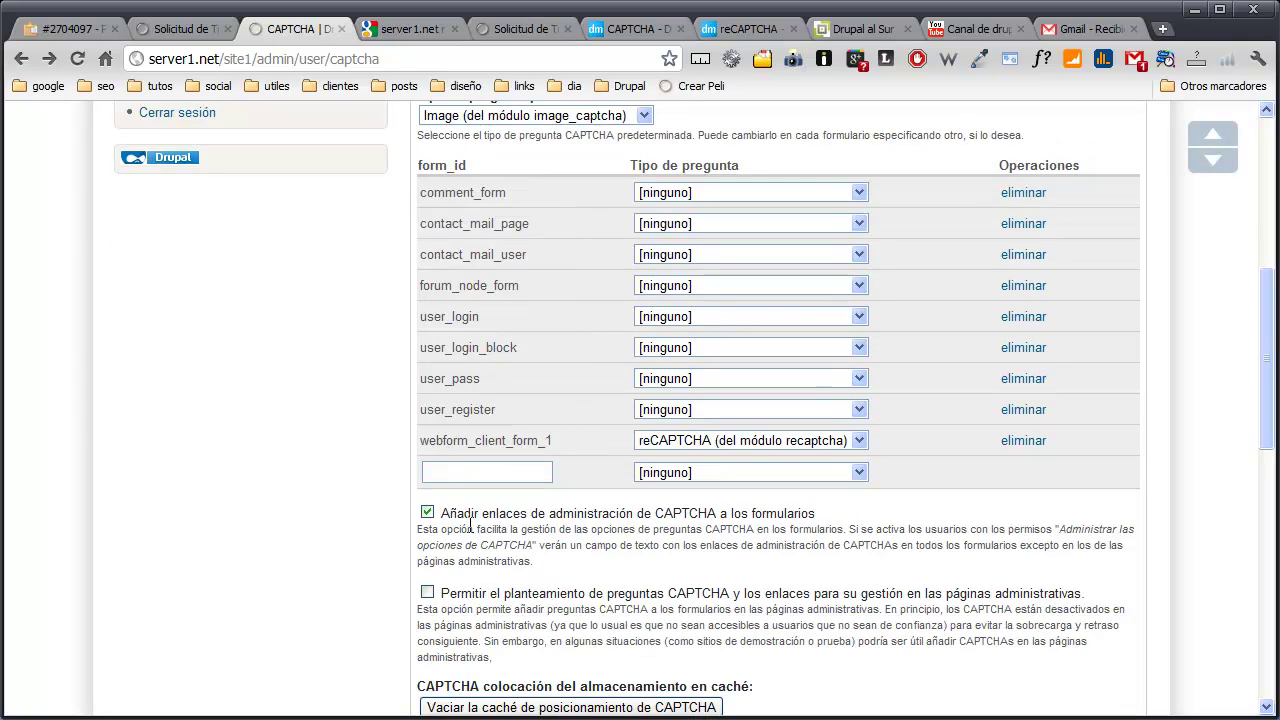
- Return to the webform's Opciones de formulario and review the redirection, submission limit and form status settings
{"action": "left_click", "coordinate": [190, 29]}
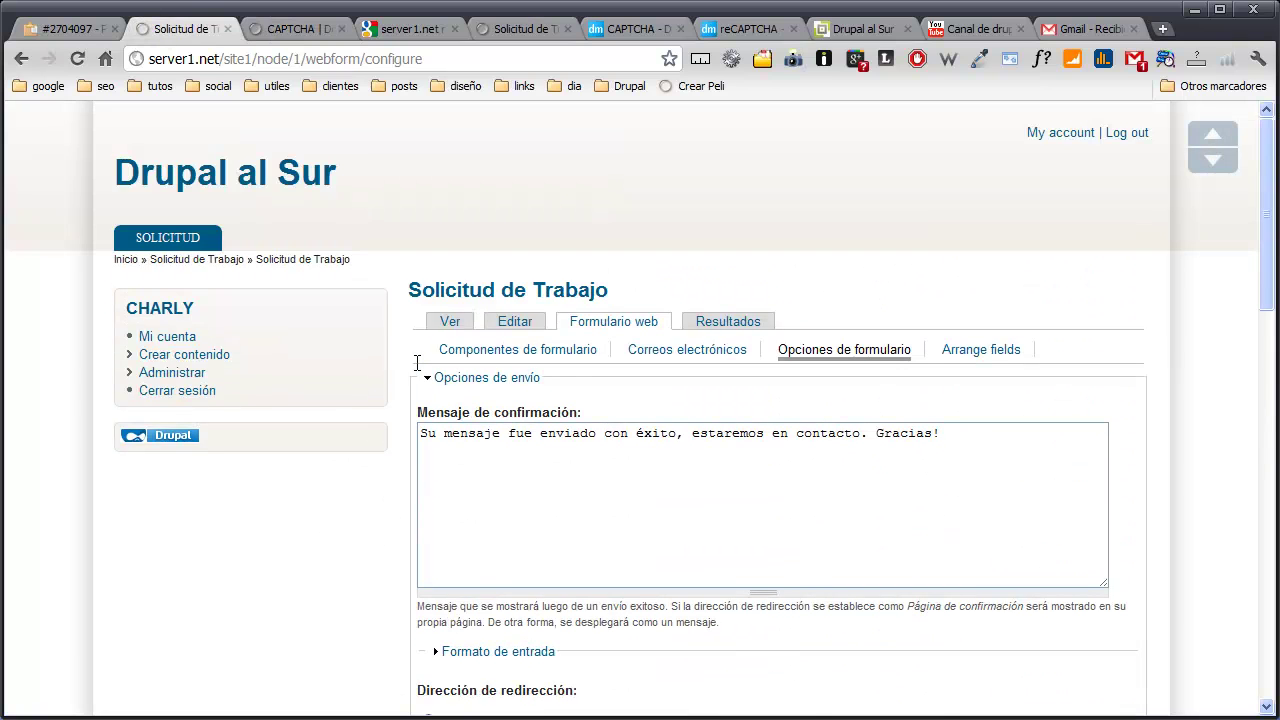
{"action": "scroll", "coordinate": [417, 364], "scroll_direction": "down", "scroll_amount": 11}
{"action": "scroll", "coordinate": [420, 372], "scroll_direction": "up", "scroll_amount": 3}
{"action": "scroll", "coordinate": [420, 372], "scroll_direction": "up", "scroll_amount": 4}
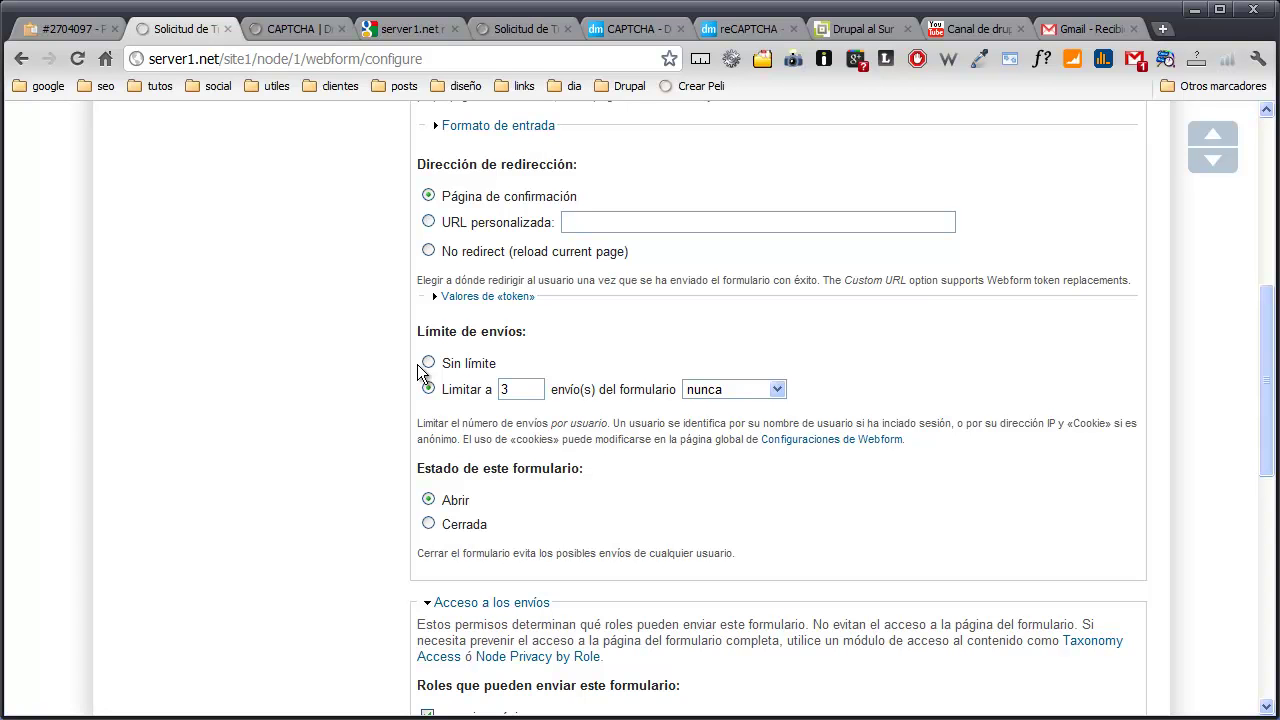
- Leave the CAPTCHA settings and view the published Solicitud de Trabajo form again
{"action": "left_click", "coordinate": [278, 26]}
{"action": "scroll", "coordinate": [307, 203], "scroll_direction": "up", "scroll_amount": 5}
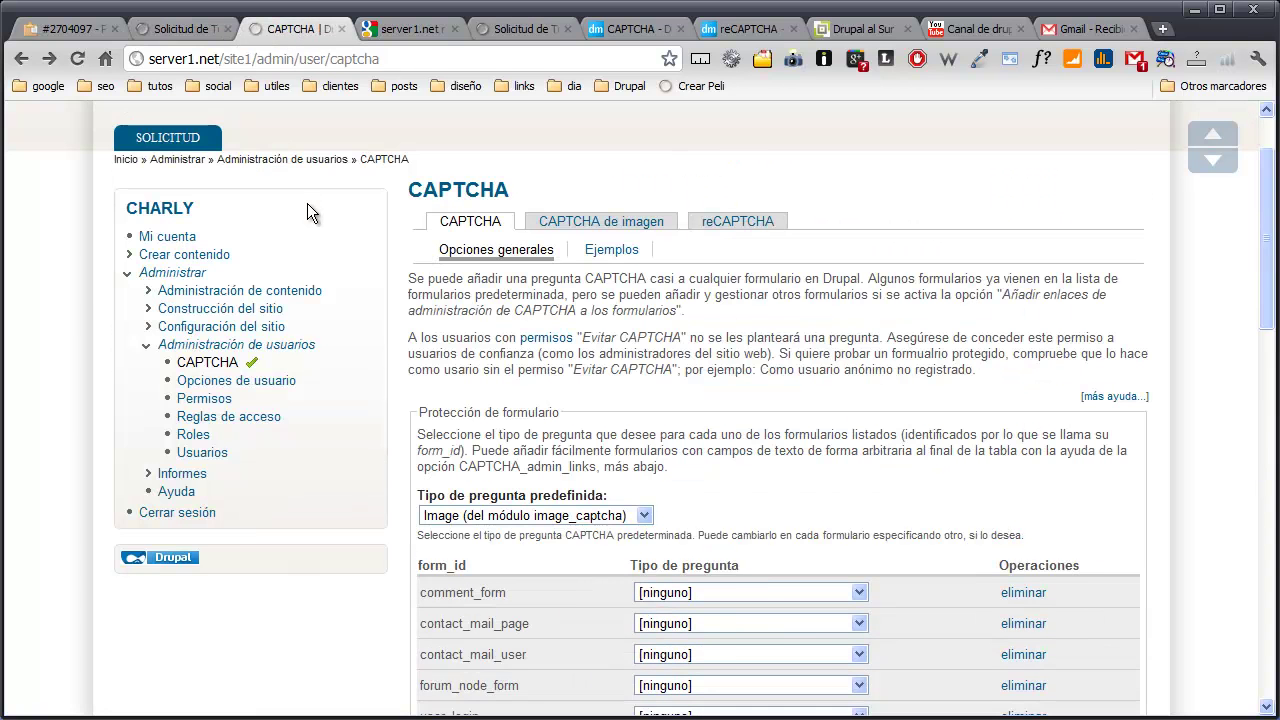
{"action": "left_click", "coordinate": [198, 141]}
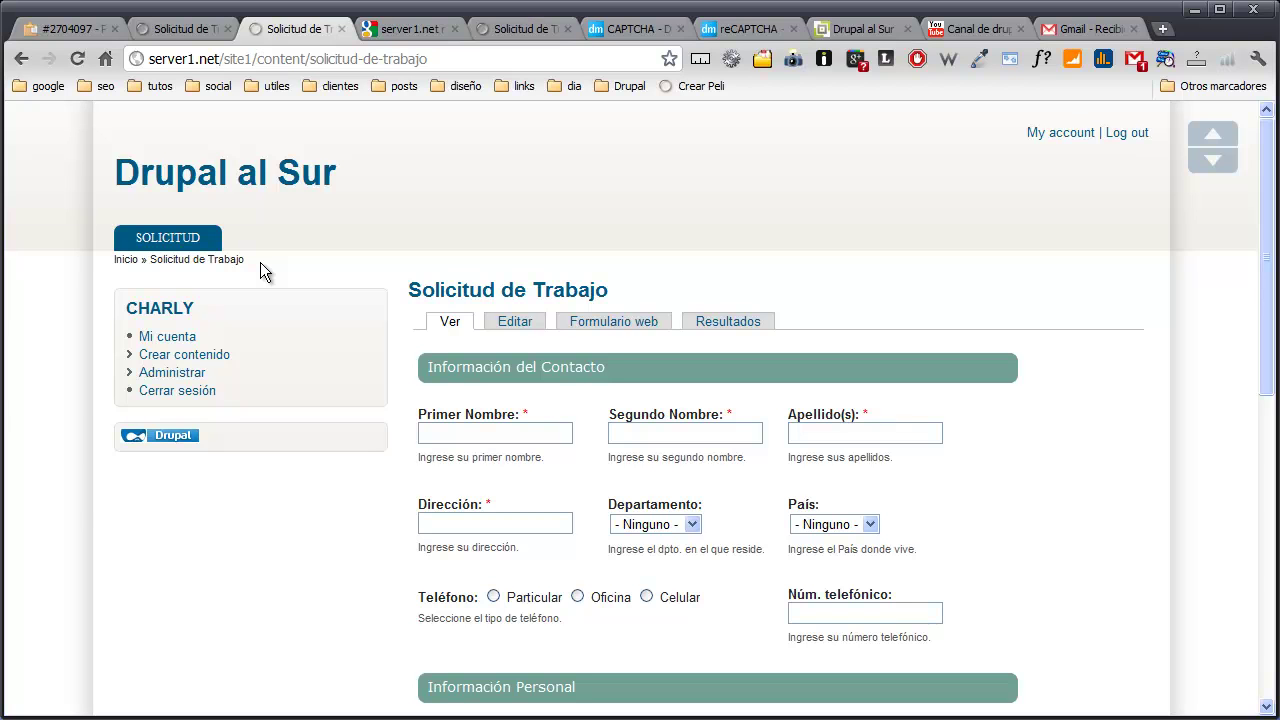
{"action": "scroll", "coordinate": [270, 280], "scroll_direction": "down", "scroll_amount": 2}
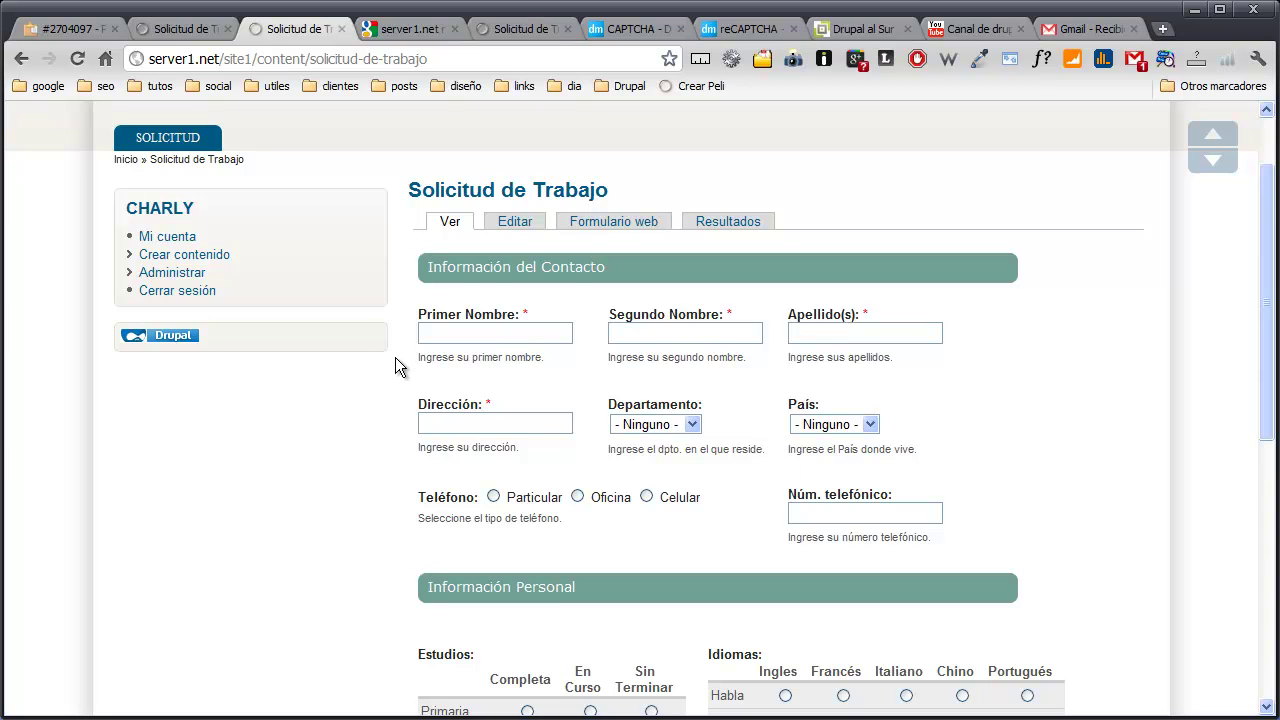
- Look over the form's Información del Contacto and Información Personal sections and view the Pastie page with the bar's CSS
{"action": "scroll", "coordinate": [395, 358], "scroll_direction": "down", "scroll_amount": 2}
{"action": "scroll", "coordinate": [515, 345], "scroll_direction": "down", "scroll_amount": 1}
{"action": "scroll", "coordinate": [511, 361], "scroll_direction": "up", "scroll_amount": 1}
{"action": "scroll", "coordinate": [511, 361], "scroll_direction": "down", "scroll_amount": 1}
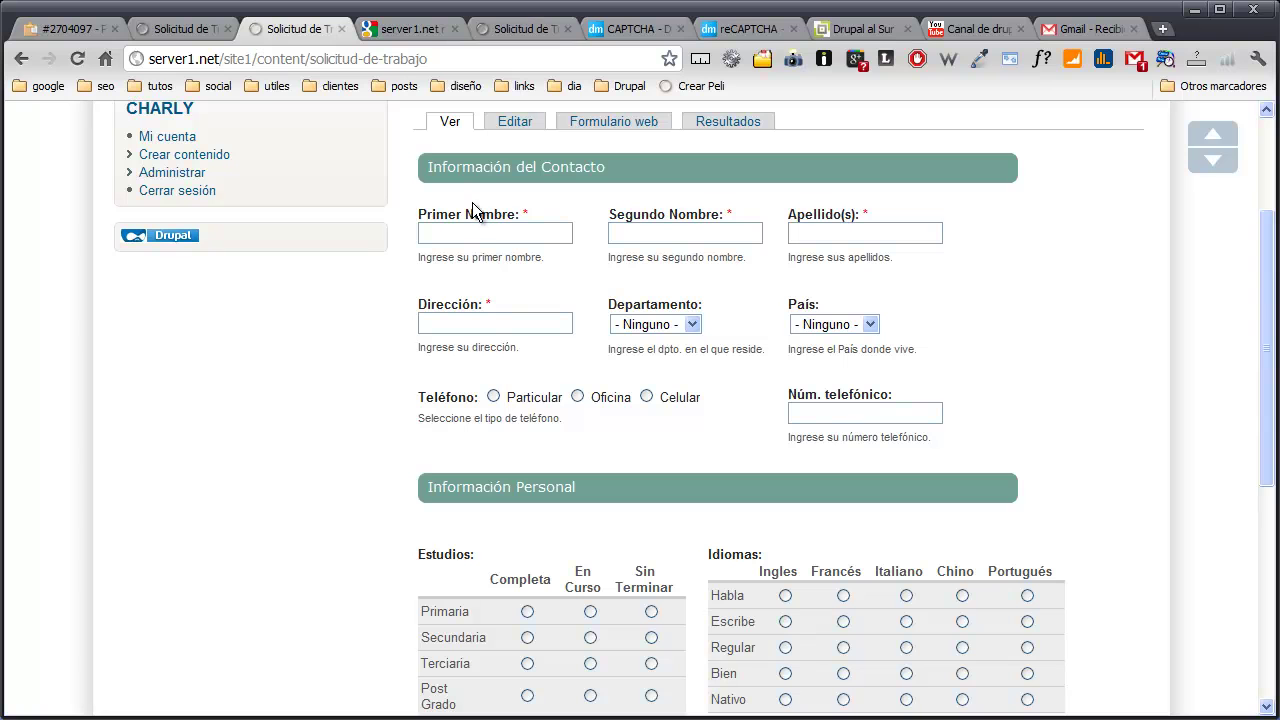
{"action": "left_click", "coordinate": [75, 29]}
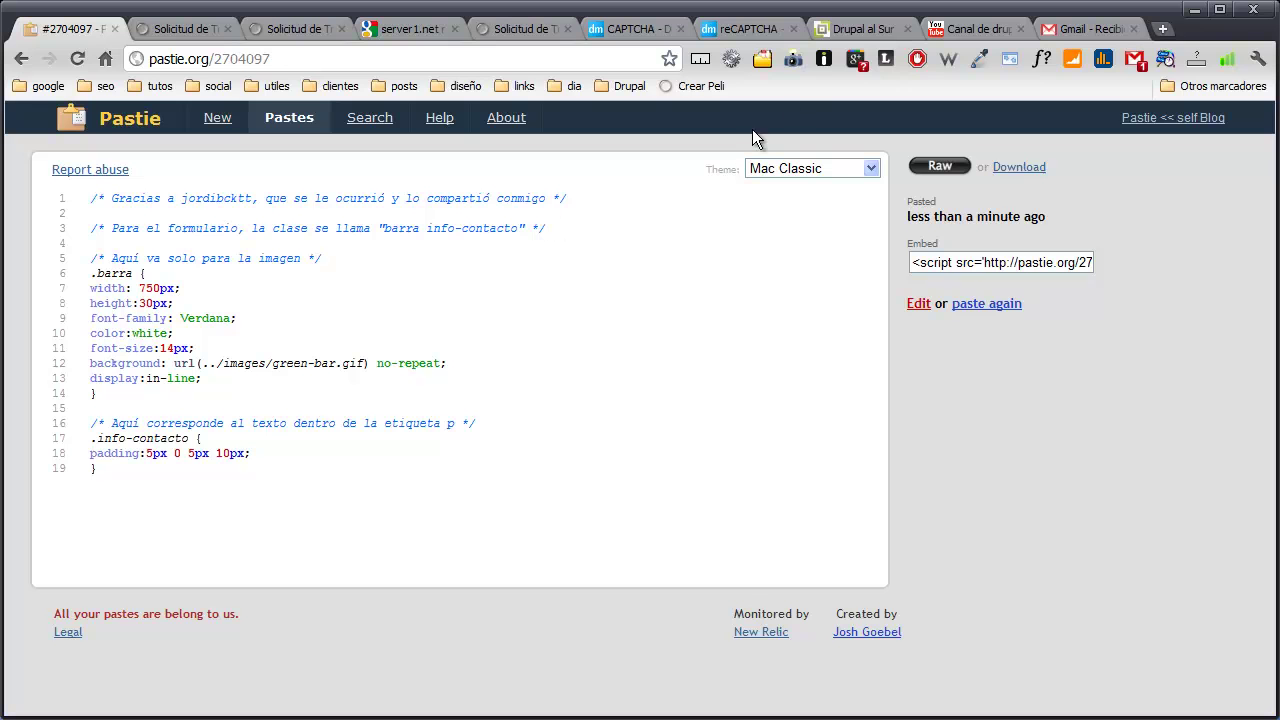
- Browse the Drupal video tutorials on drupalalsur.org and view the drupalalsur channel on YouTube
{"action": "left_click", "coordinate": [860, 29]}
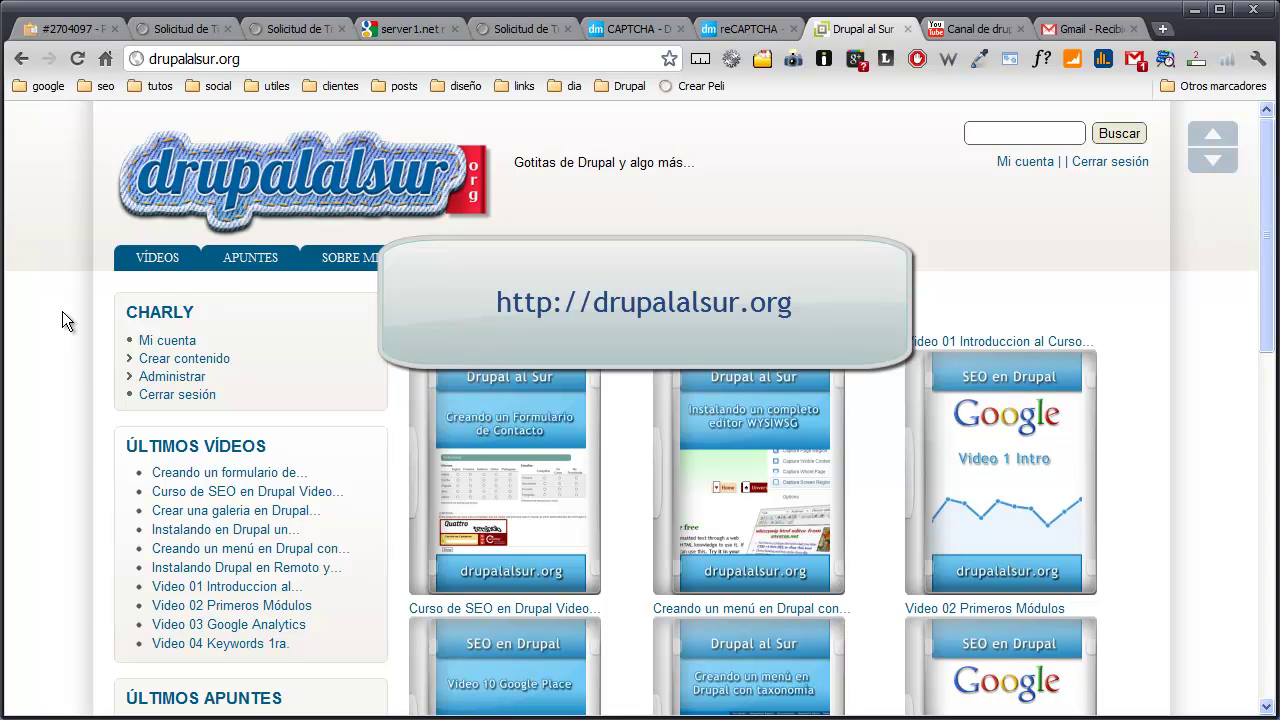
{"action": "scroll", "coordinate": [62, 311], "scroll_direction": "down", "scroll_amount": 1}
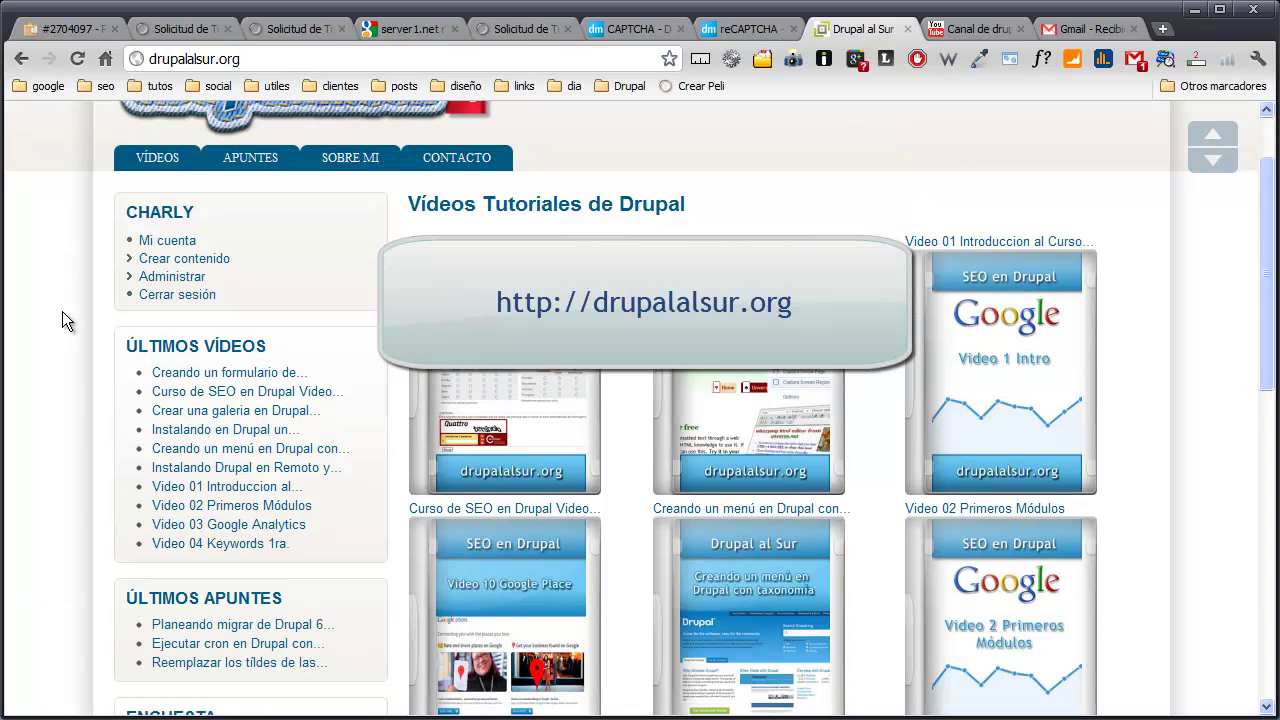
{"action": "scroll", "coordinate": [62, 311], "scroll_direction": "down", "scroll_amount": 2}
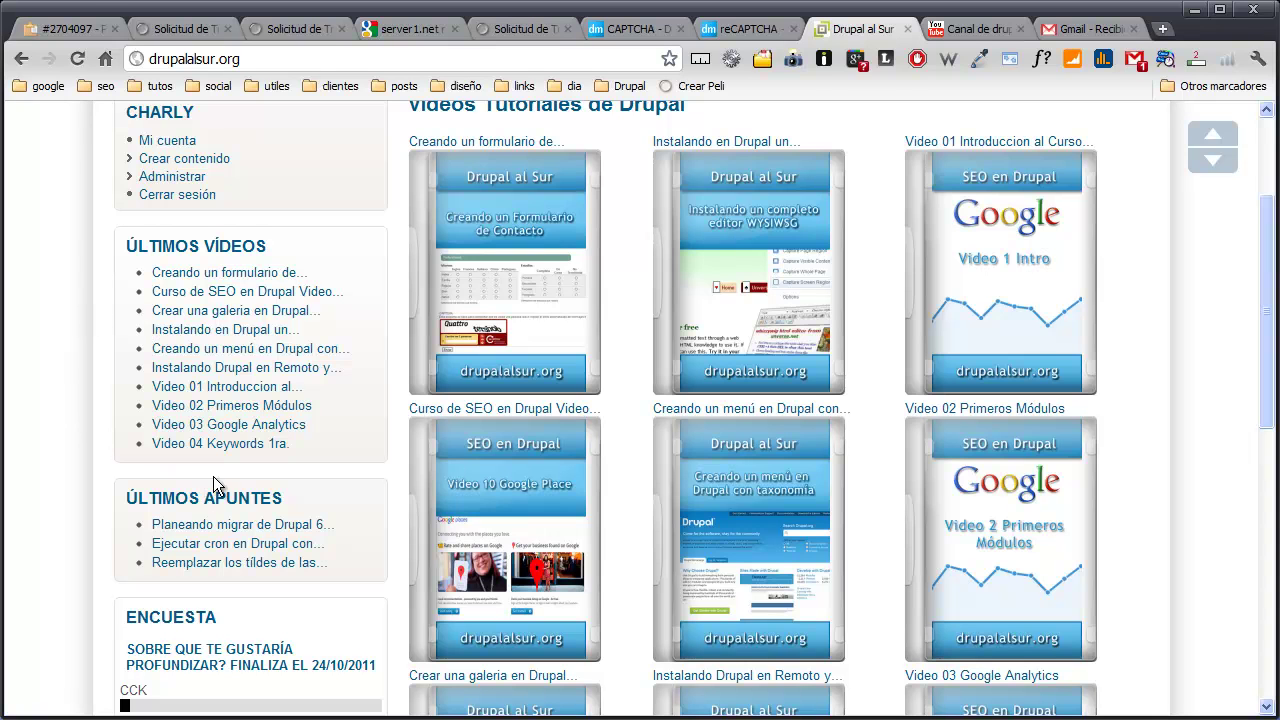
{"action": "scroll", "coordinate": [213, 476], "scroll_direction": "up", "scroll_amount": 3}
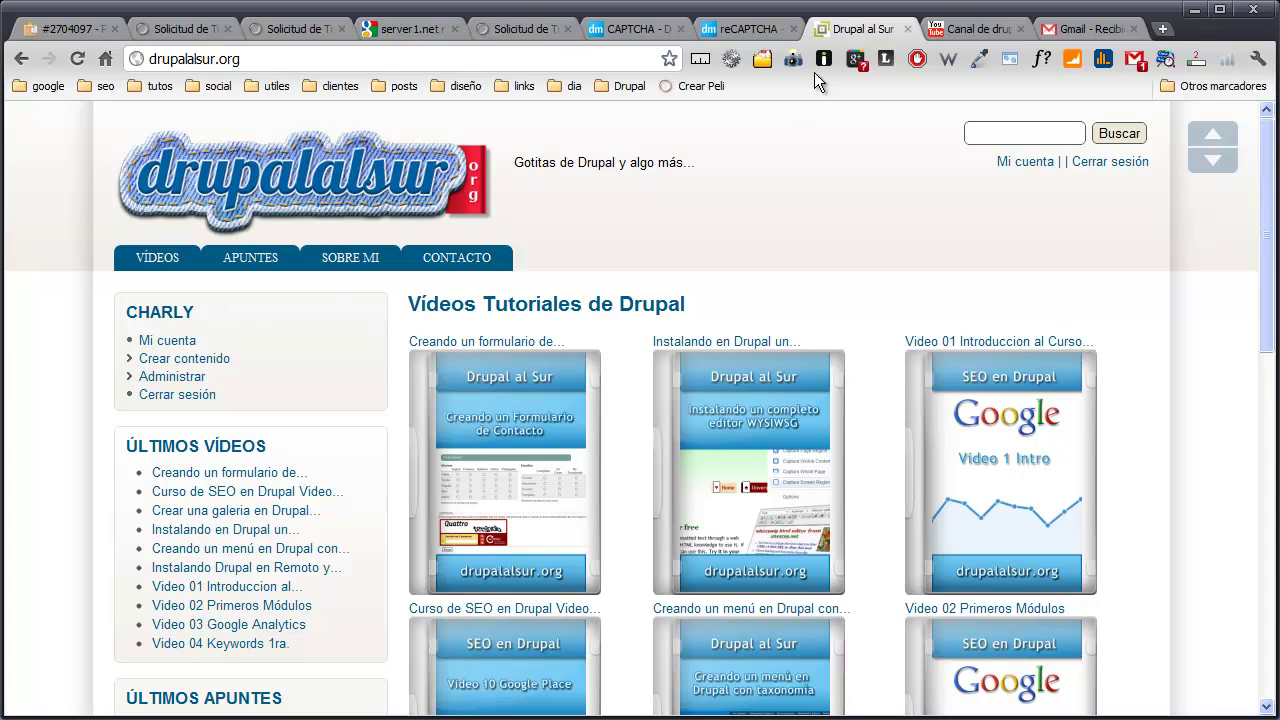
{"action": "left_click", "coordinate": [967, 29]}
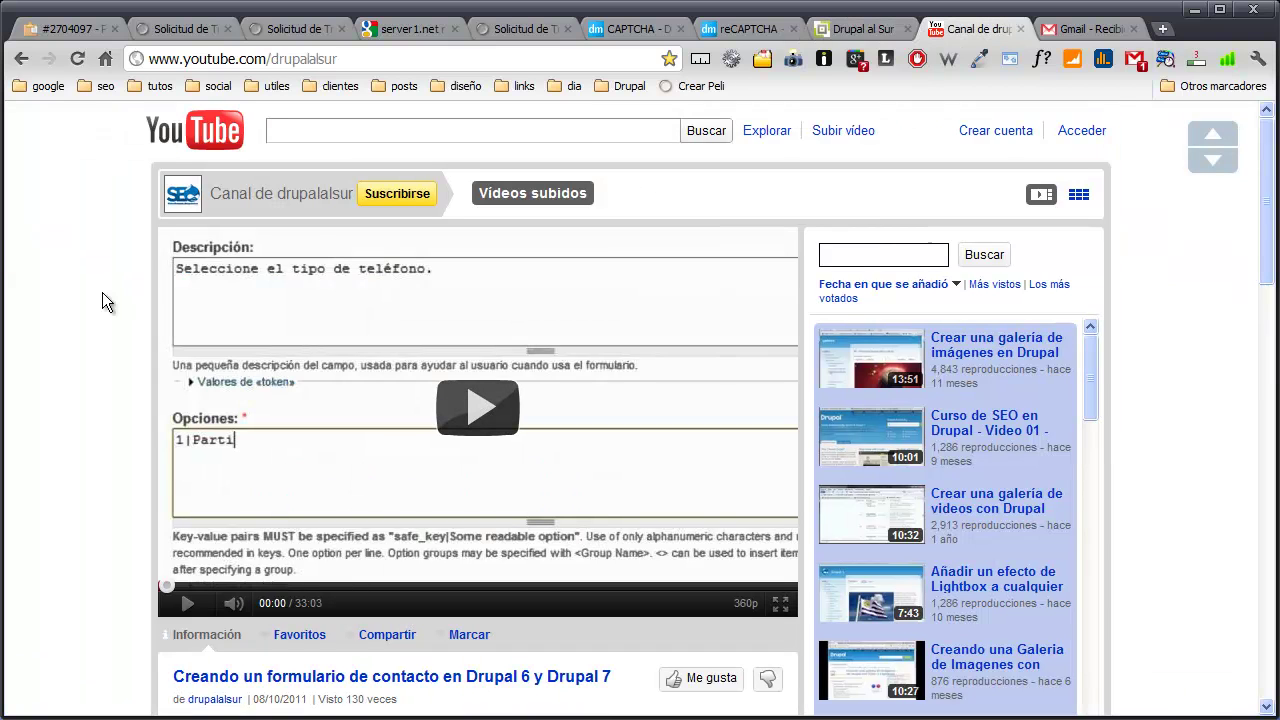